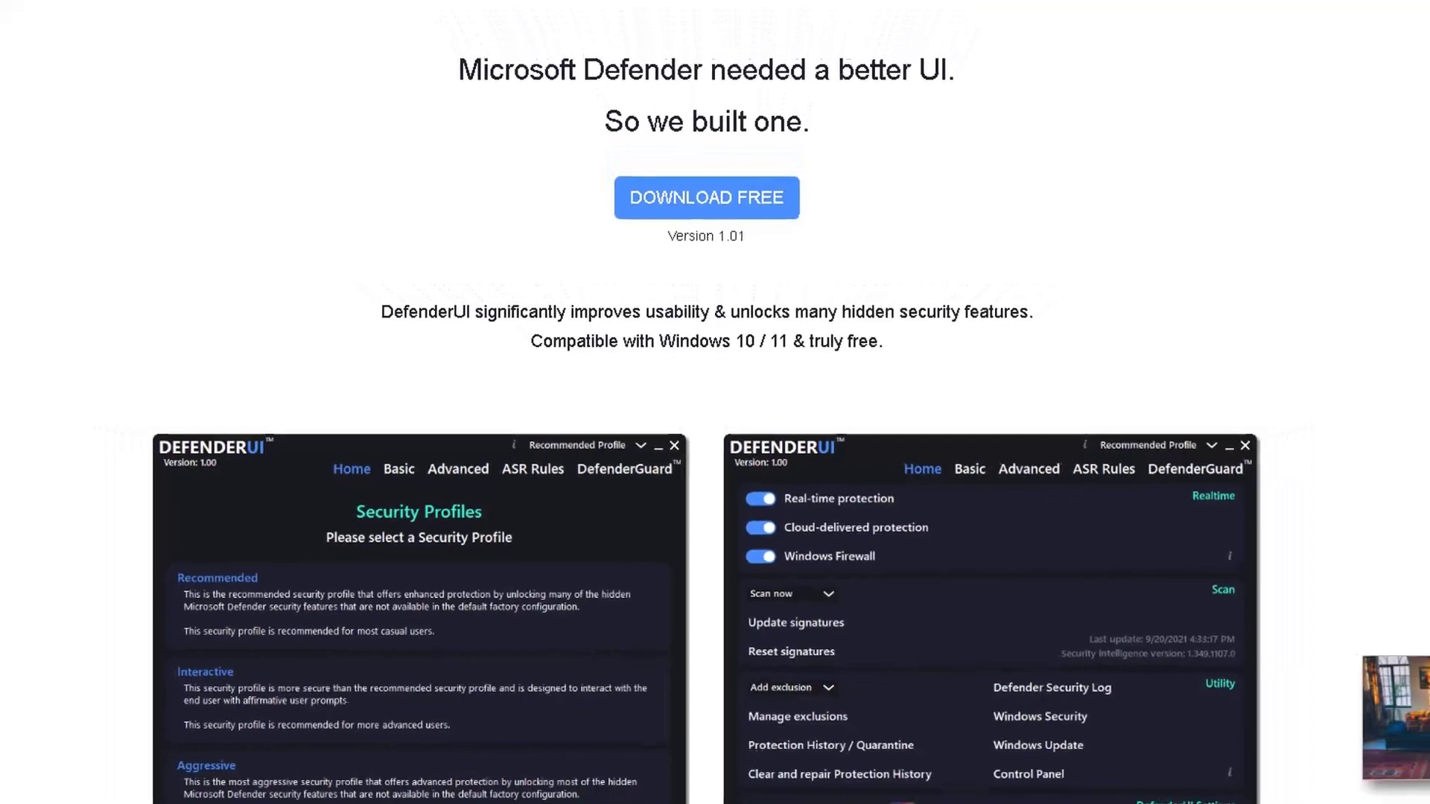
# Step: Open Windows Security's Firewall & network protection page, then show the Malware Protection Test March 2022 report
pyautogui.click(13, 793)
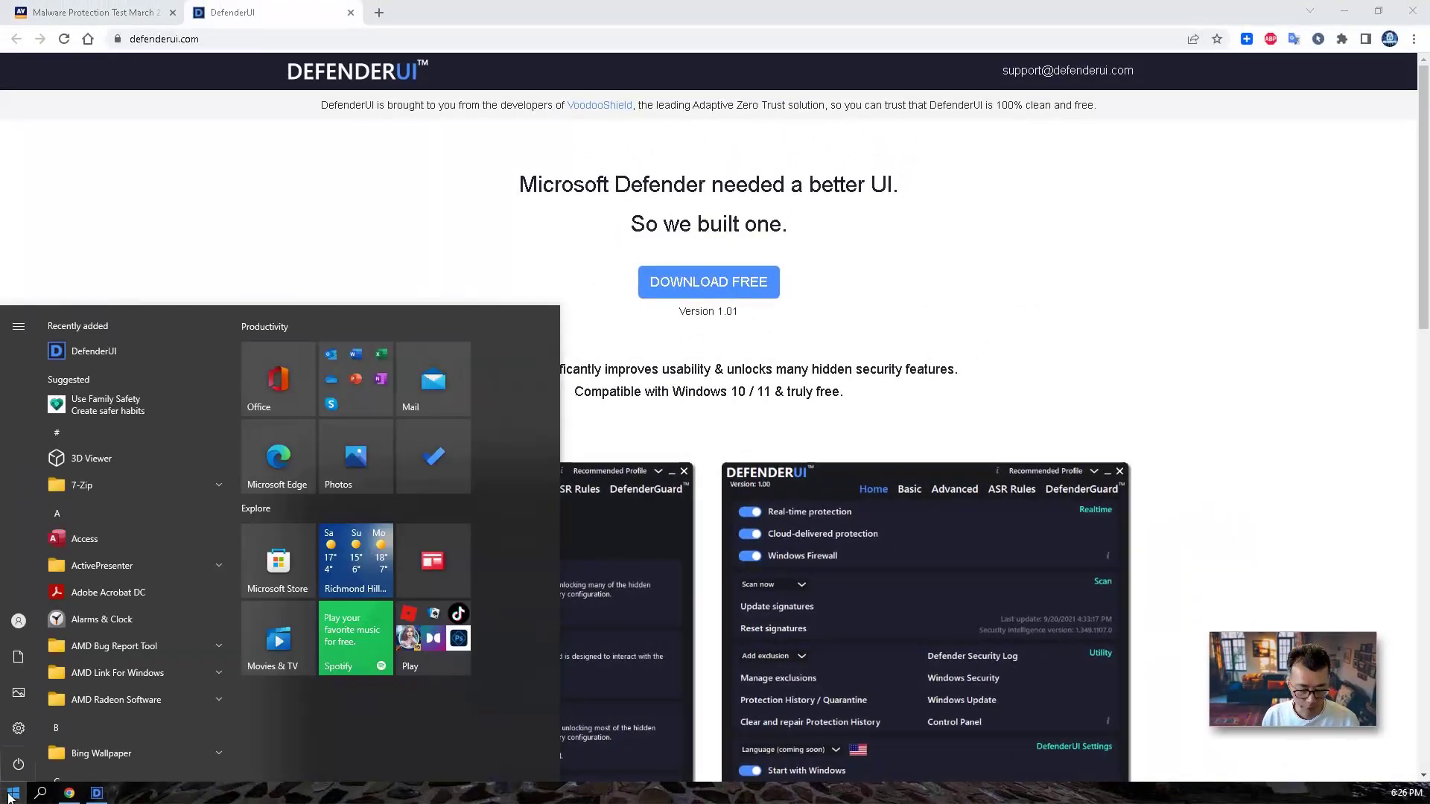
pyautogui.write('defen')
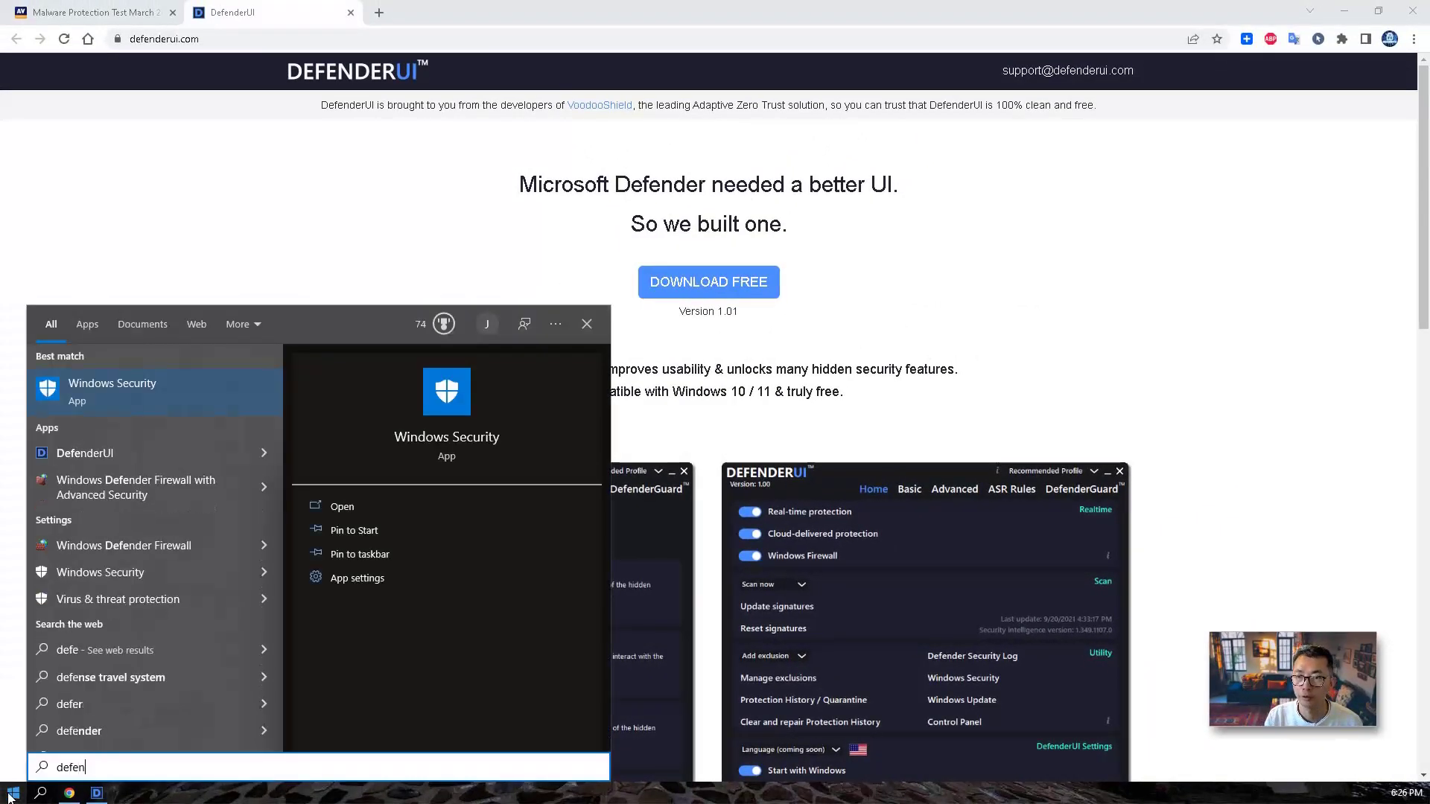
pyautogui.write('der')
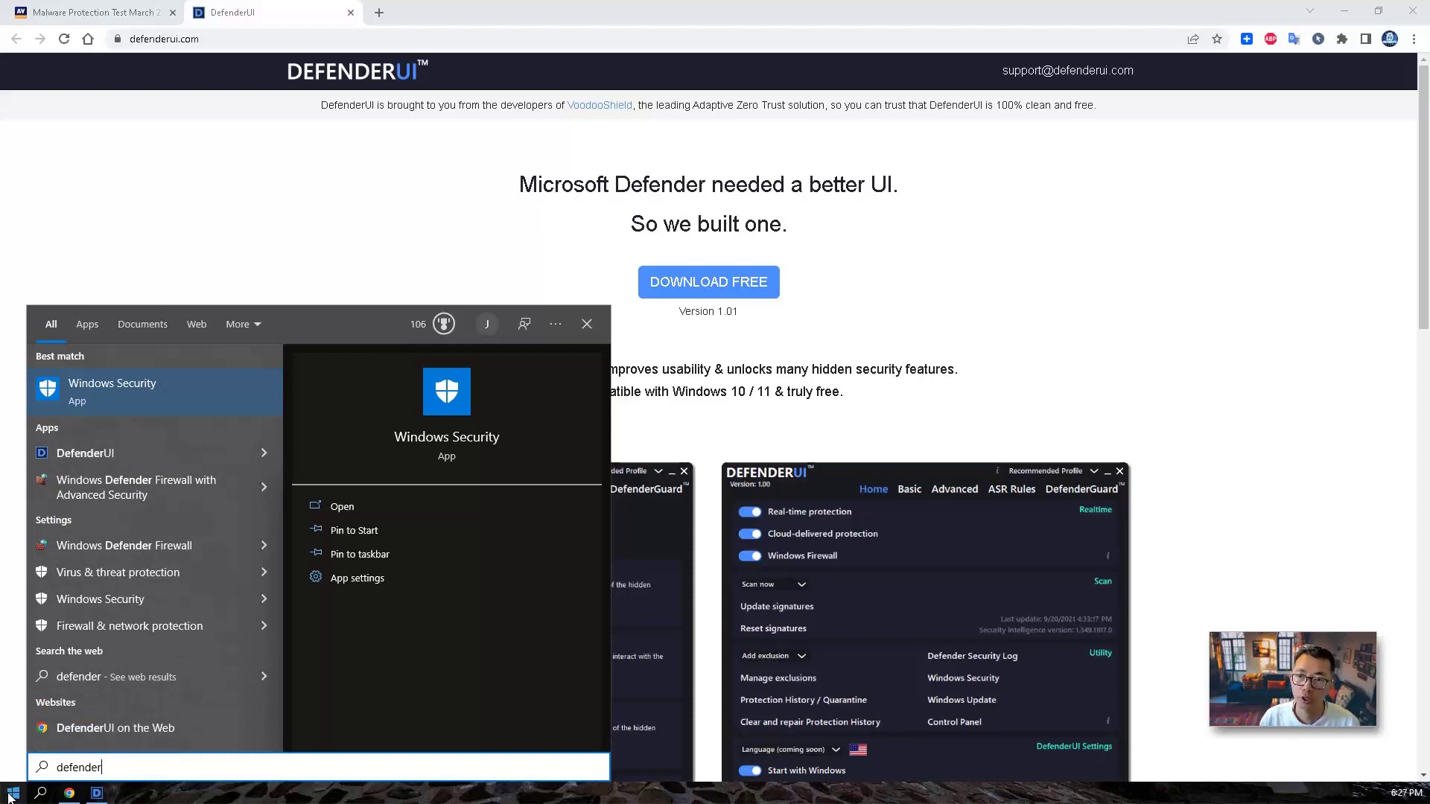
pyautogui.click(195, 411)
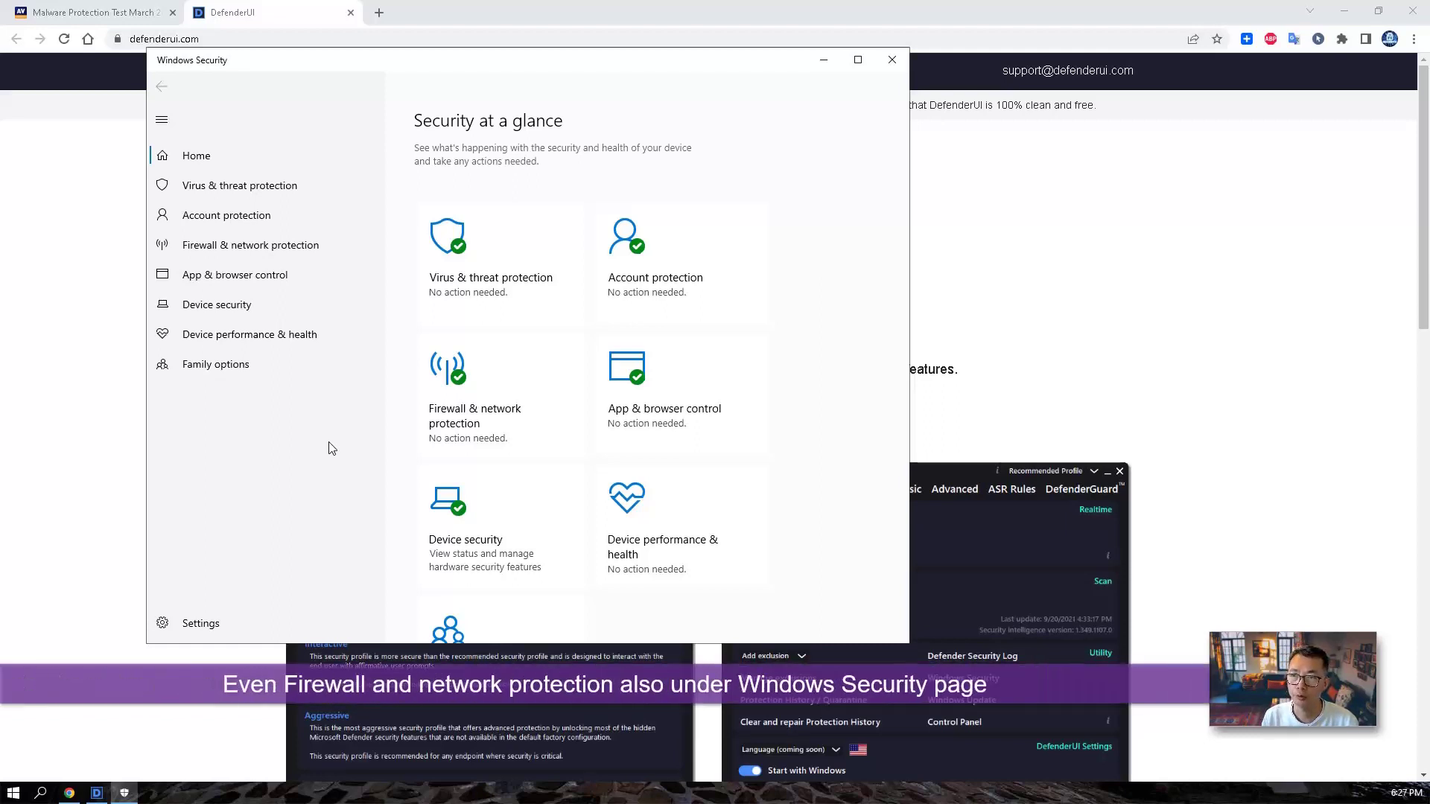
pyautogui.click(327, 248)
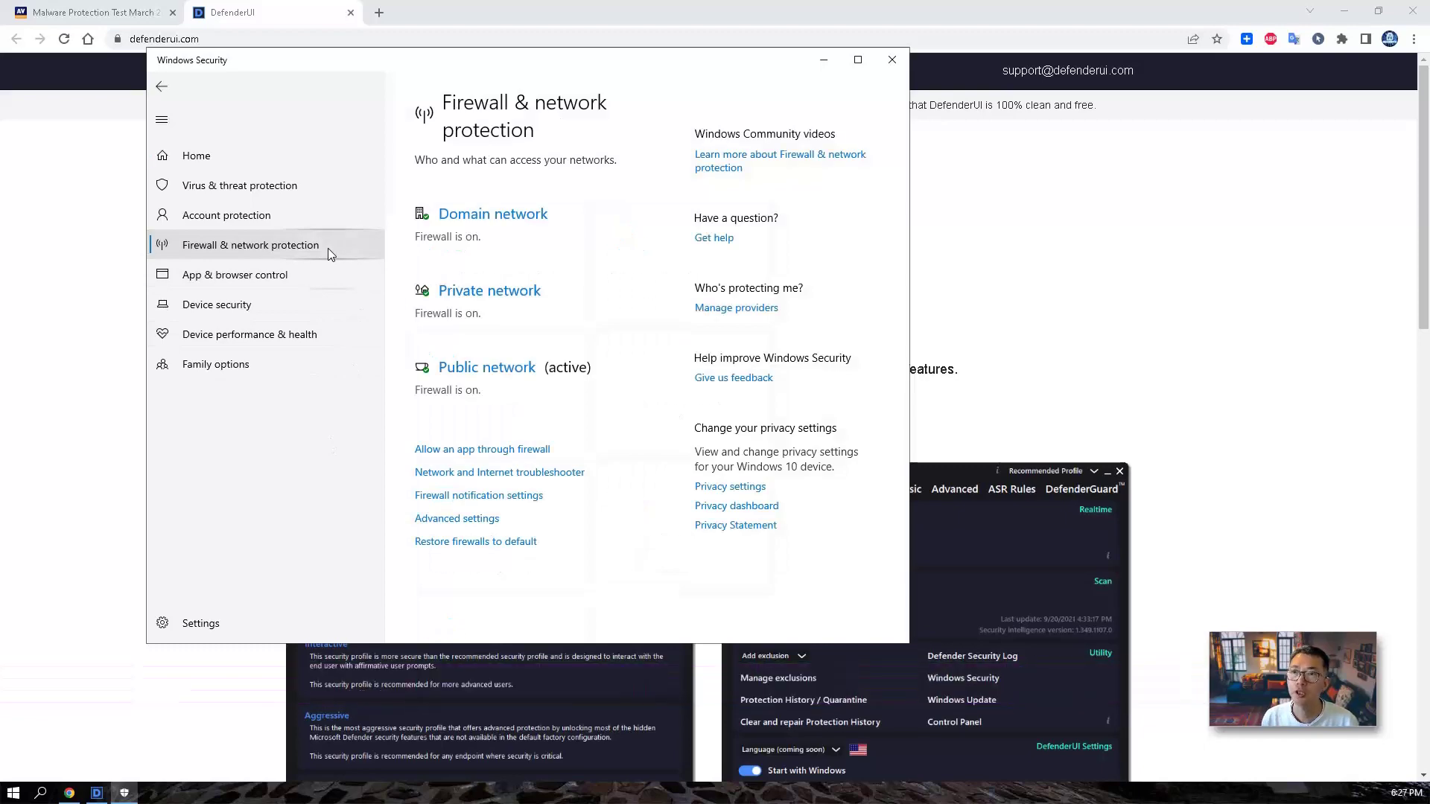
pyautogui.click(140, 14)
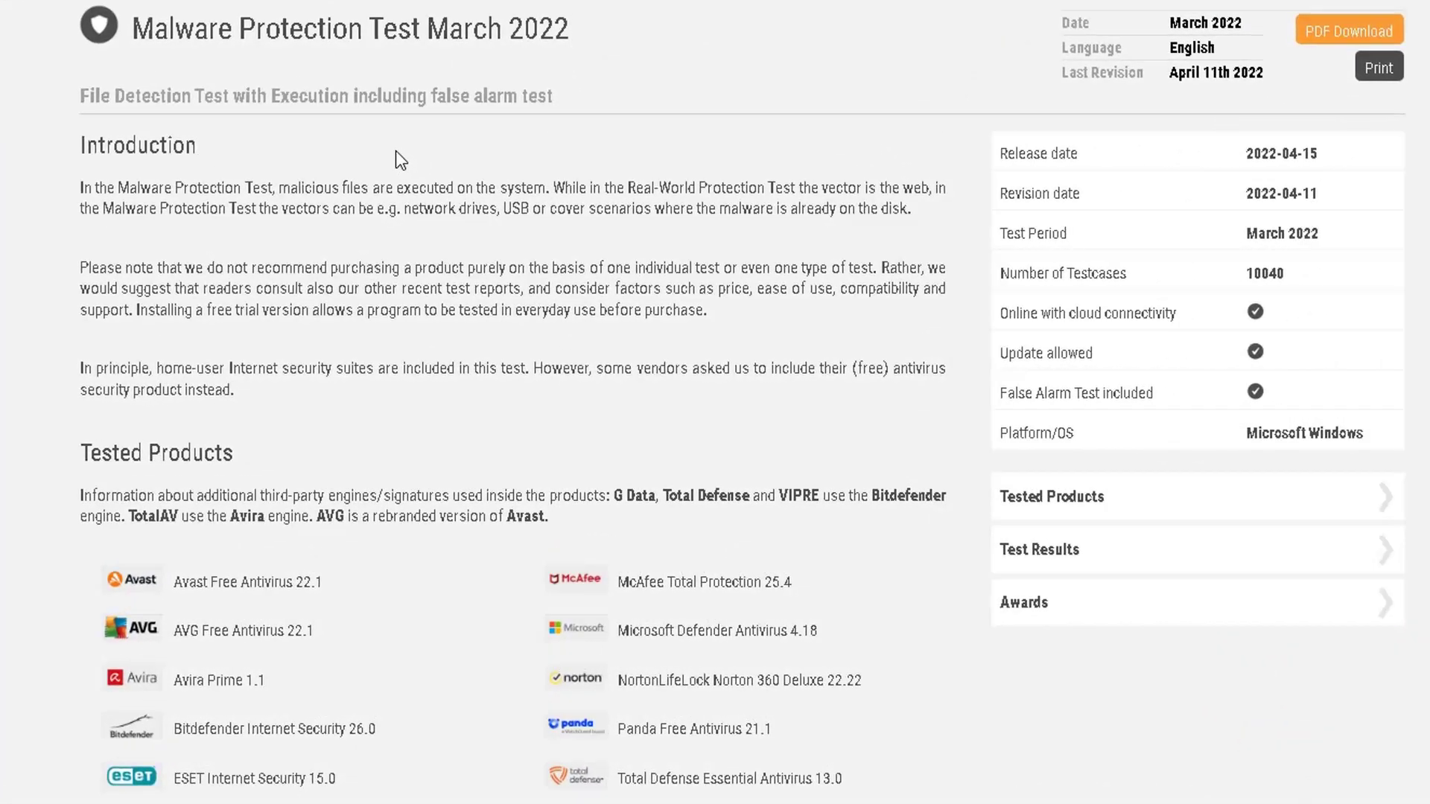
# Step: Highlight Microsoft's 99.96% protection rate, its detection-table row and 98.8% online detection rate
pyautogui.scroll(-15, 484, 236)
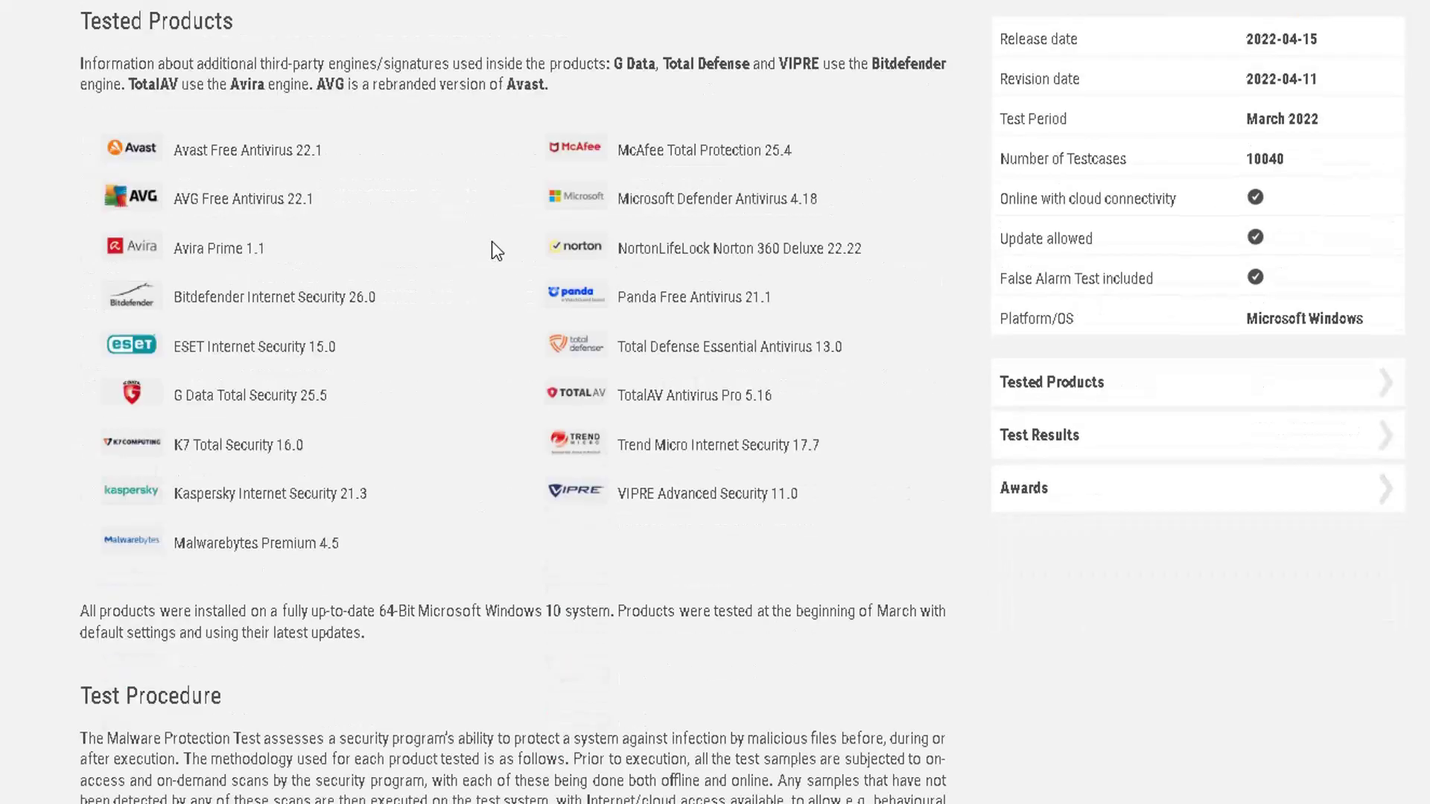
pyautogui.scroll(-20, 491, 246)
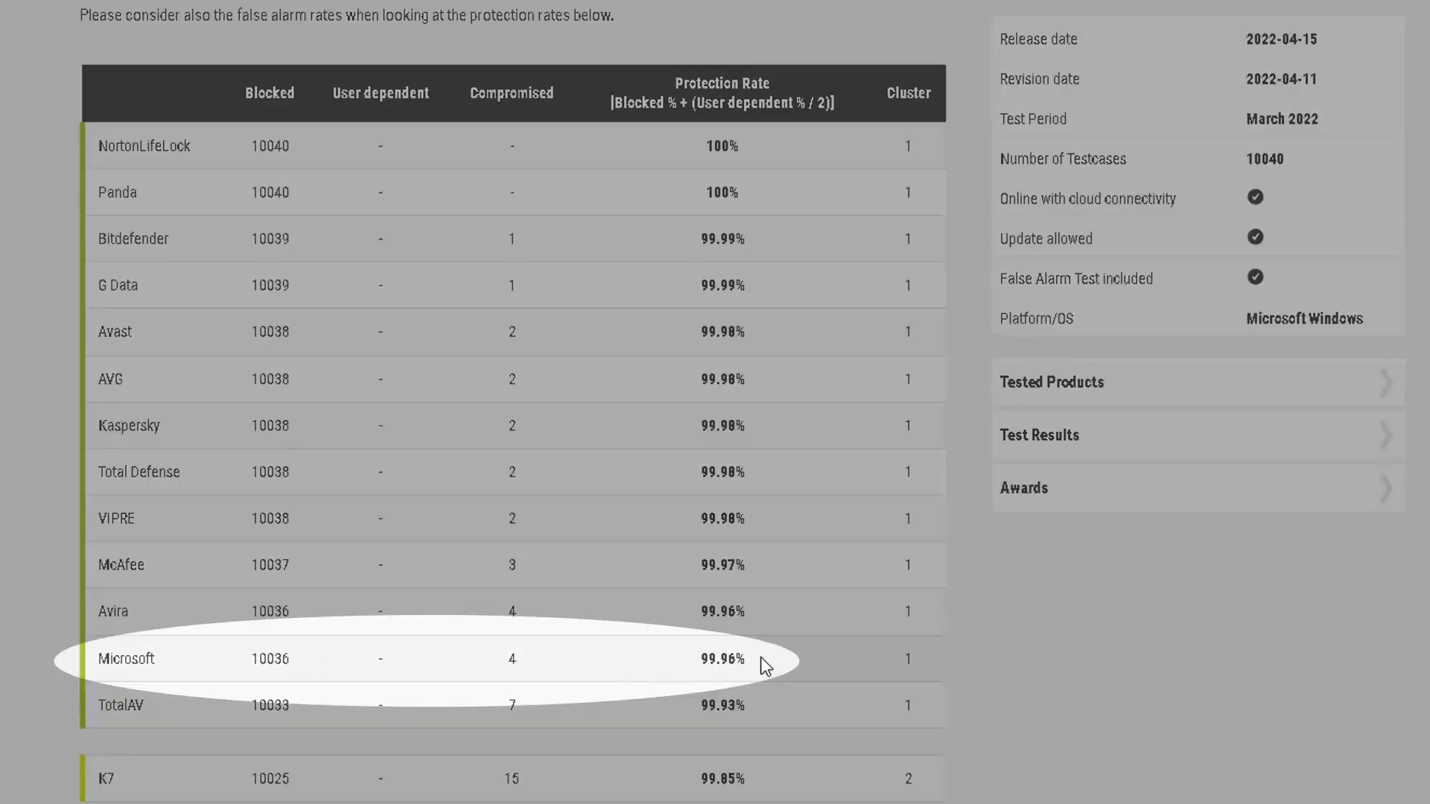
pyautogui.moveTo(761, 657); pyautogui.dragTo(696, 657)
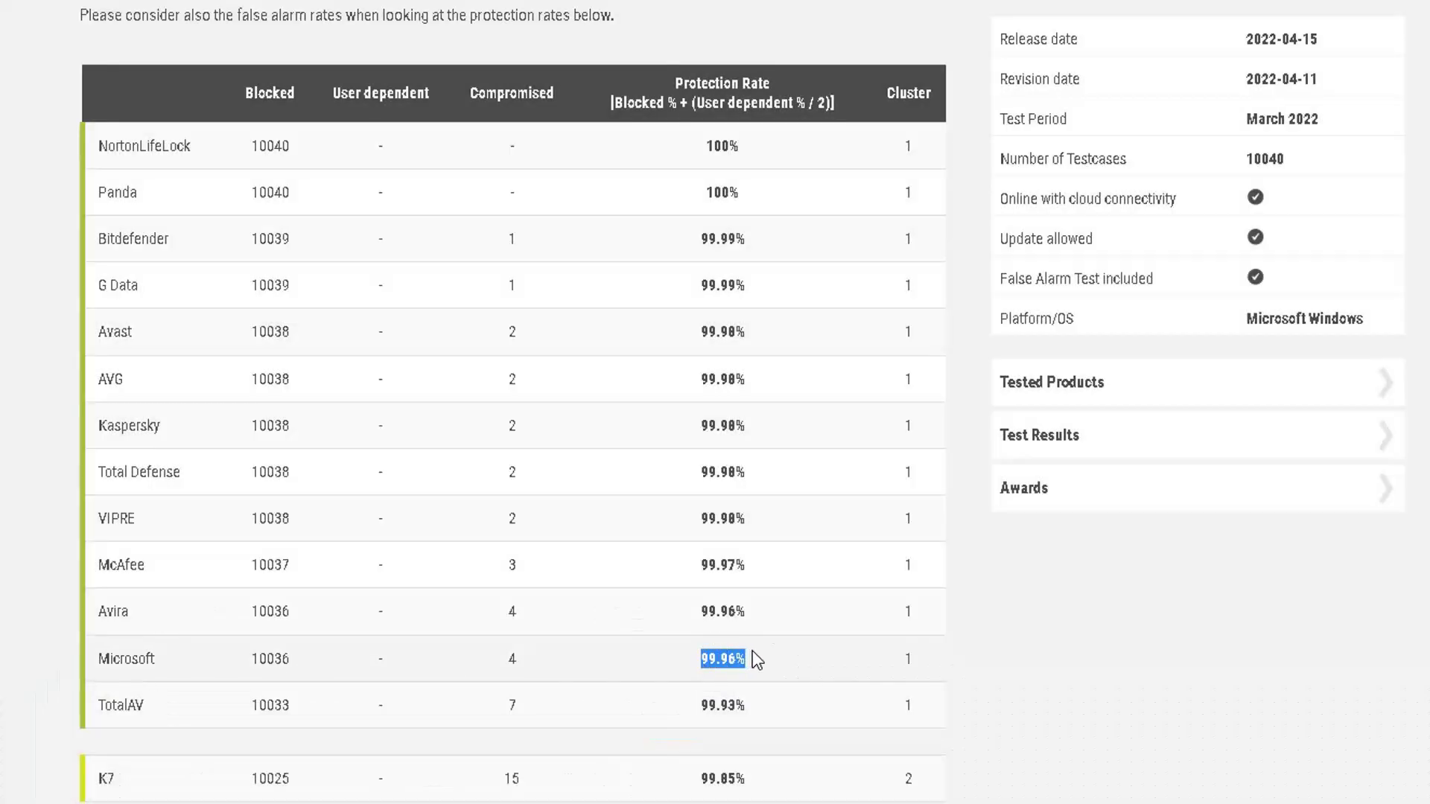
pyautogui.scroll(10, 756, 659)
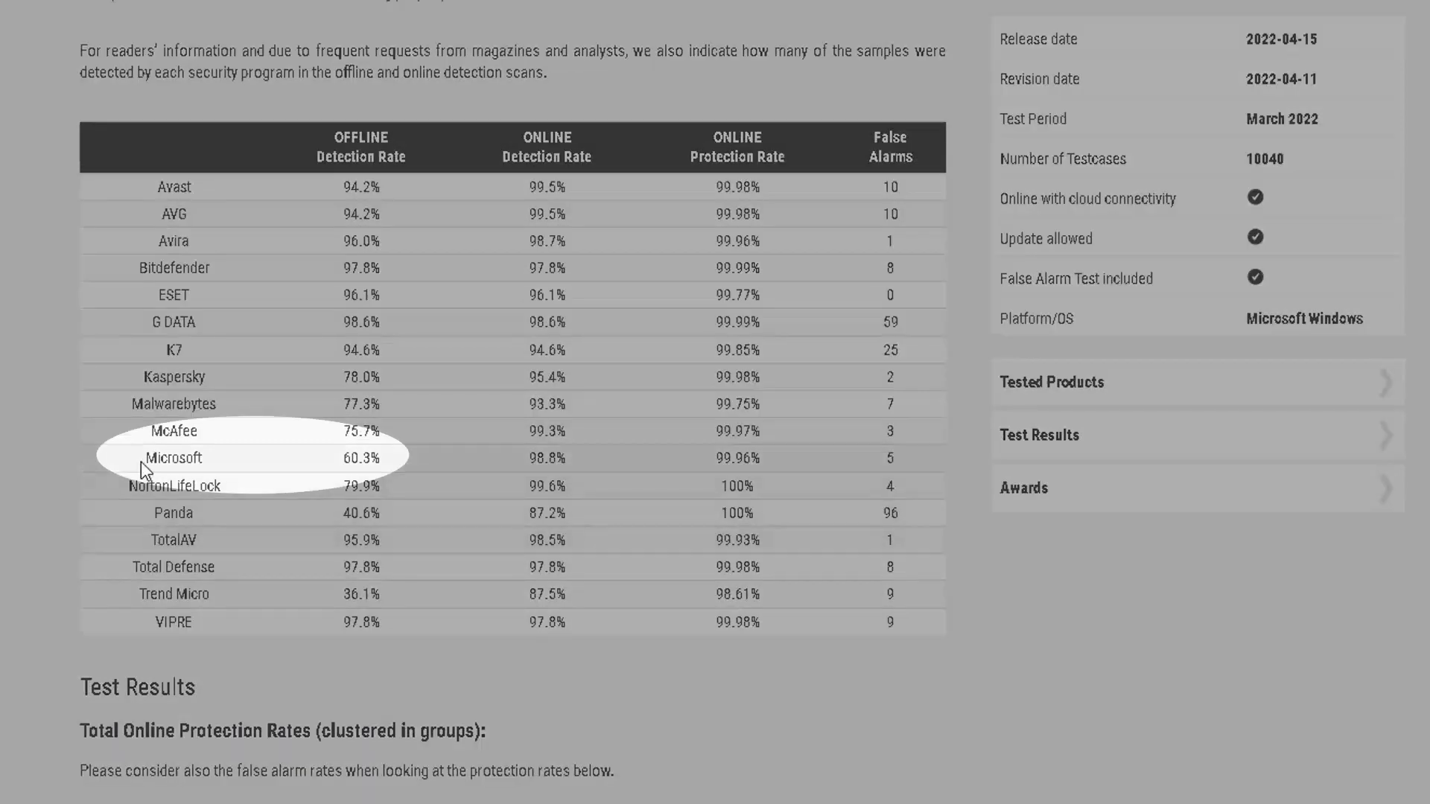
pyautogui.moveTo(143, 459); pyautogui.dragTo(395, 460)
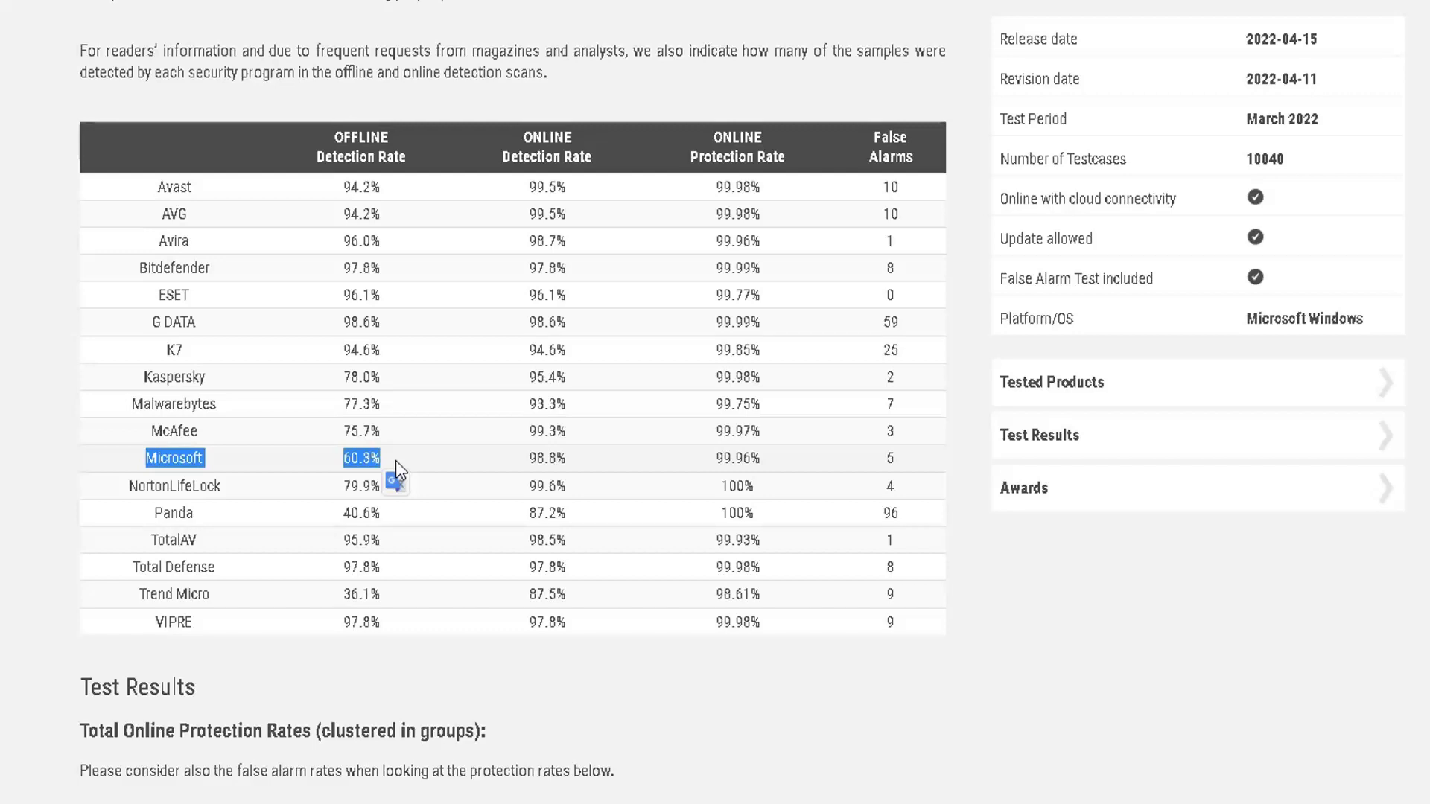
pyautogui.click(410, 461)
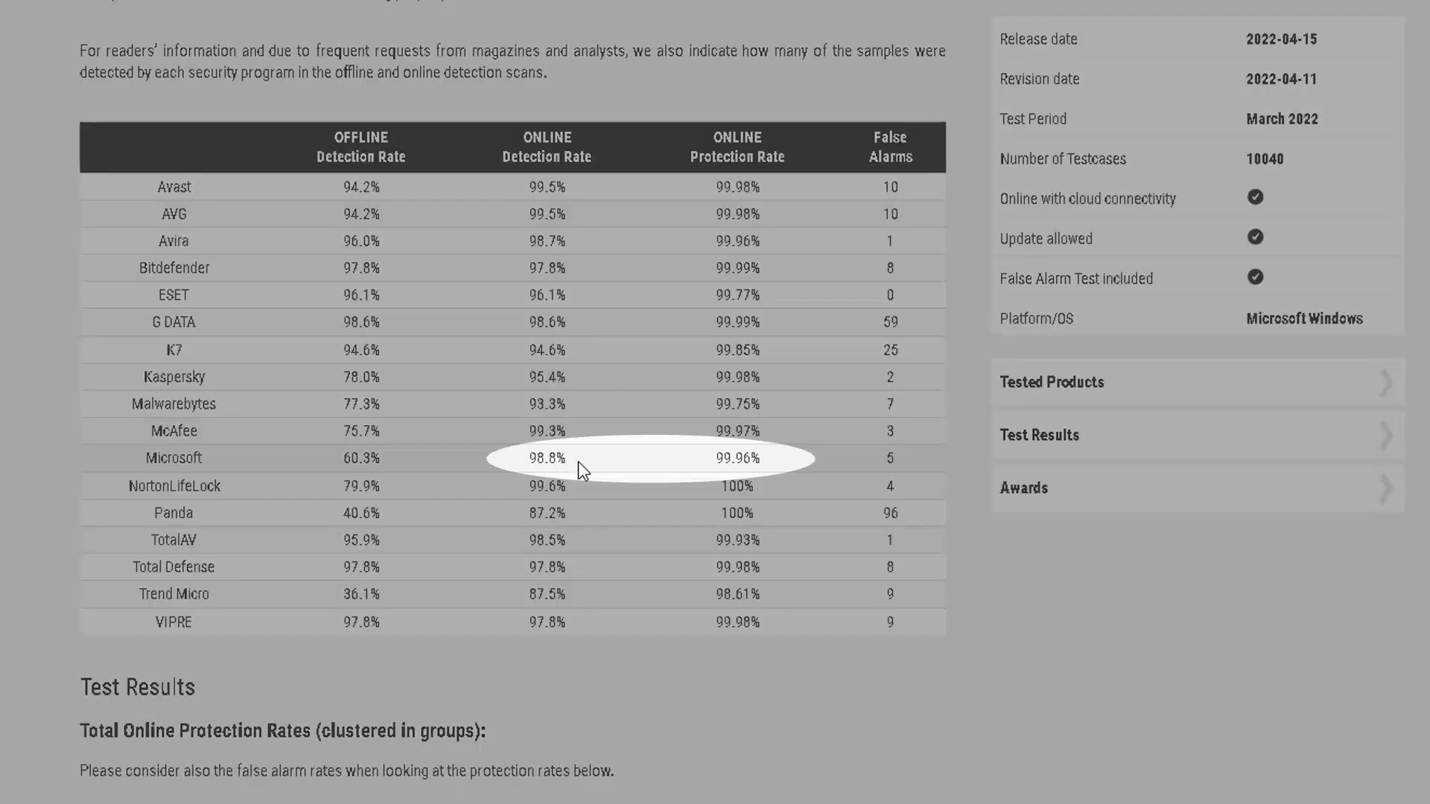
pyautogui.moveTo(577, 461); pyautogui.dragTo(525, 459)
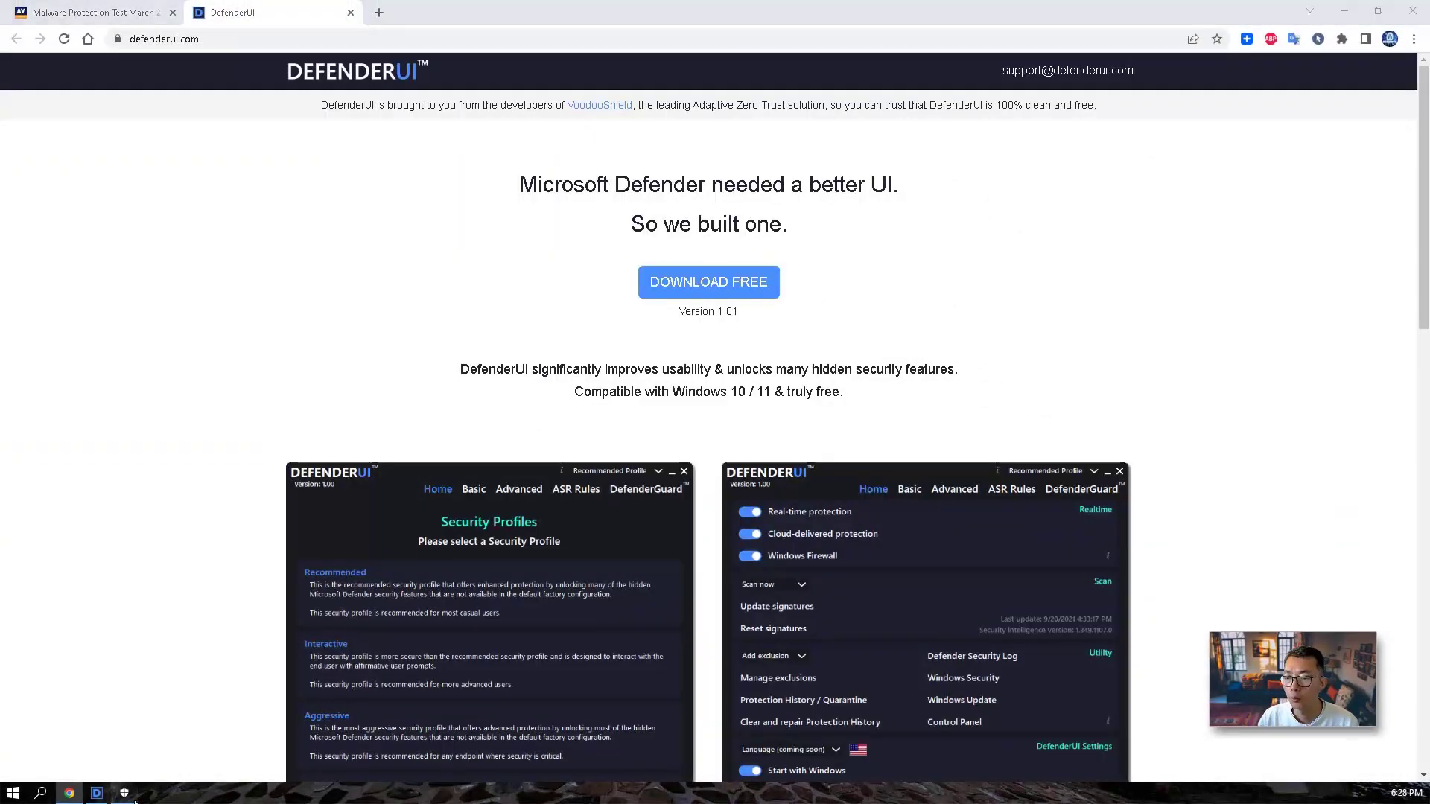
# Step: Bring Windows Security back up from the taskbar on its firewall page
pyautogui.click(132, 797)
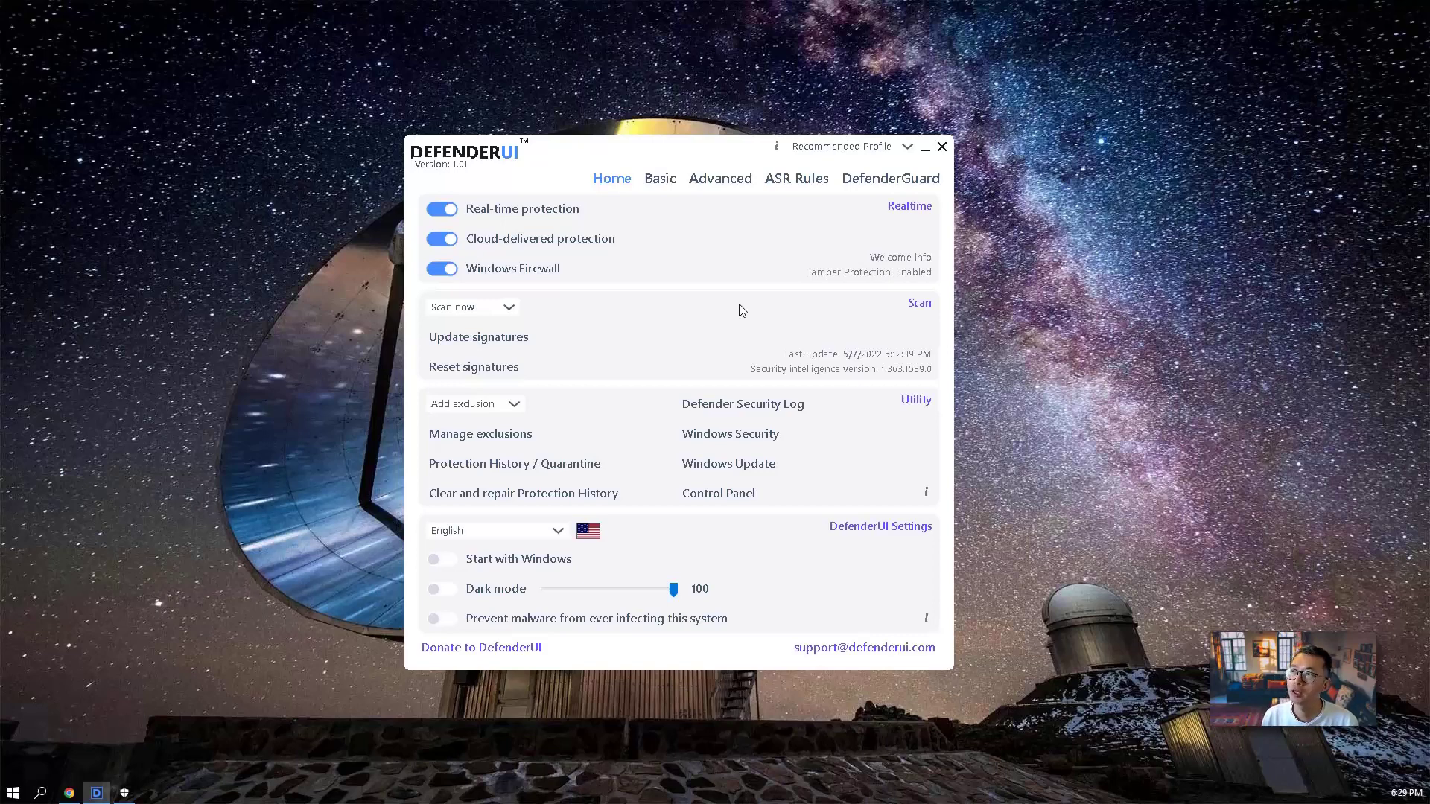
# Step: List DefenderUI's security profiles: Recommended, Interactive, Aggressive and Default Profile
pyautogui.click(908, 146)
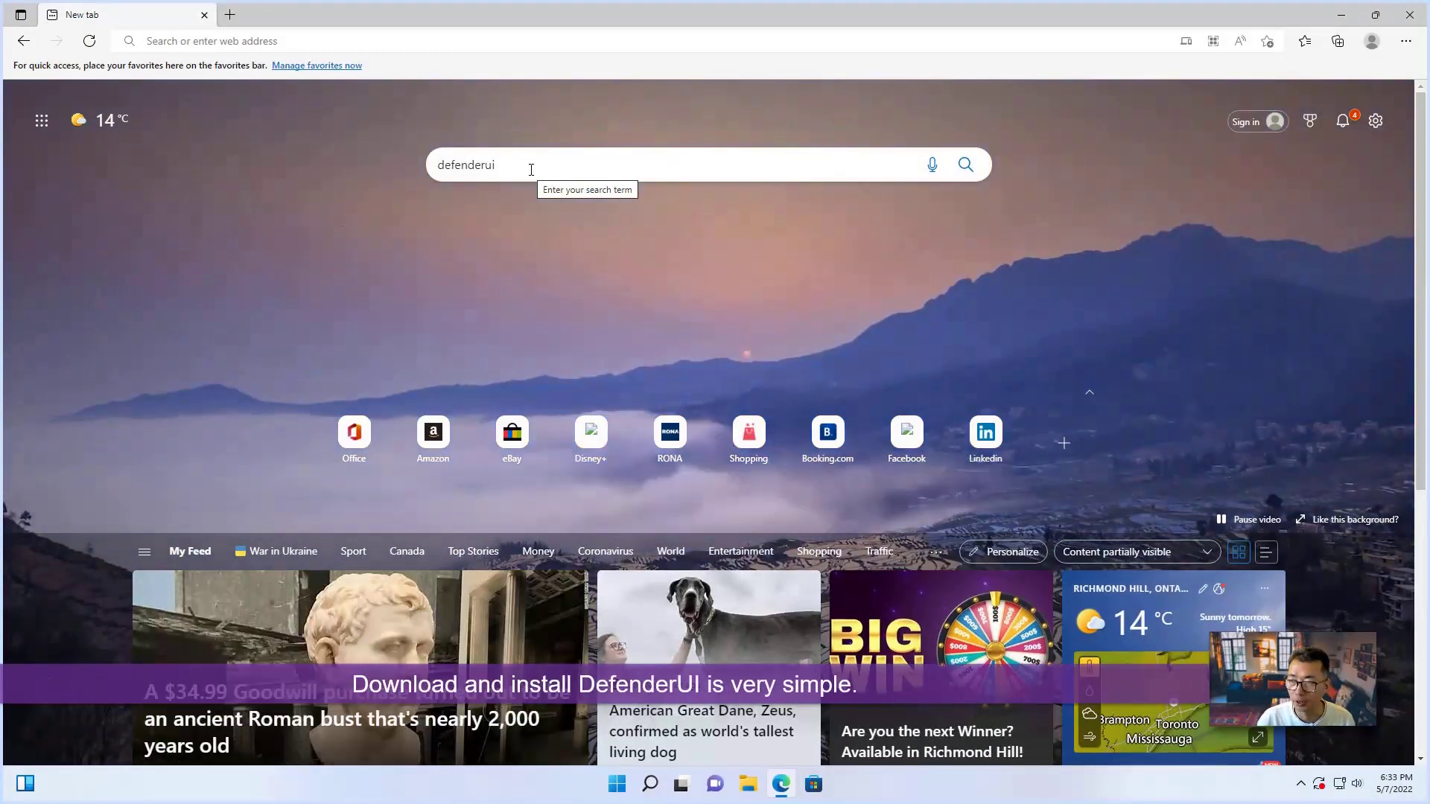
# Step: Search the web for 'defenderui' from the Edge new-tab search suggestions
pyautogui.click(530, 169)
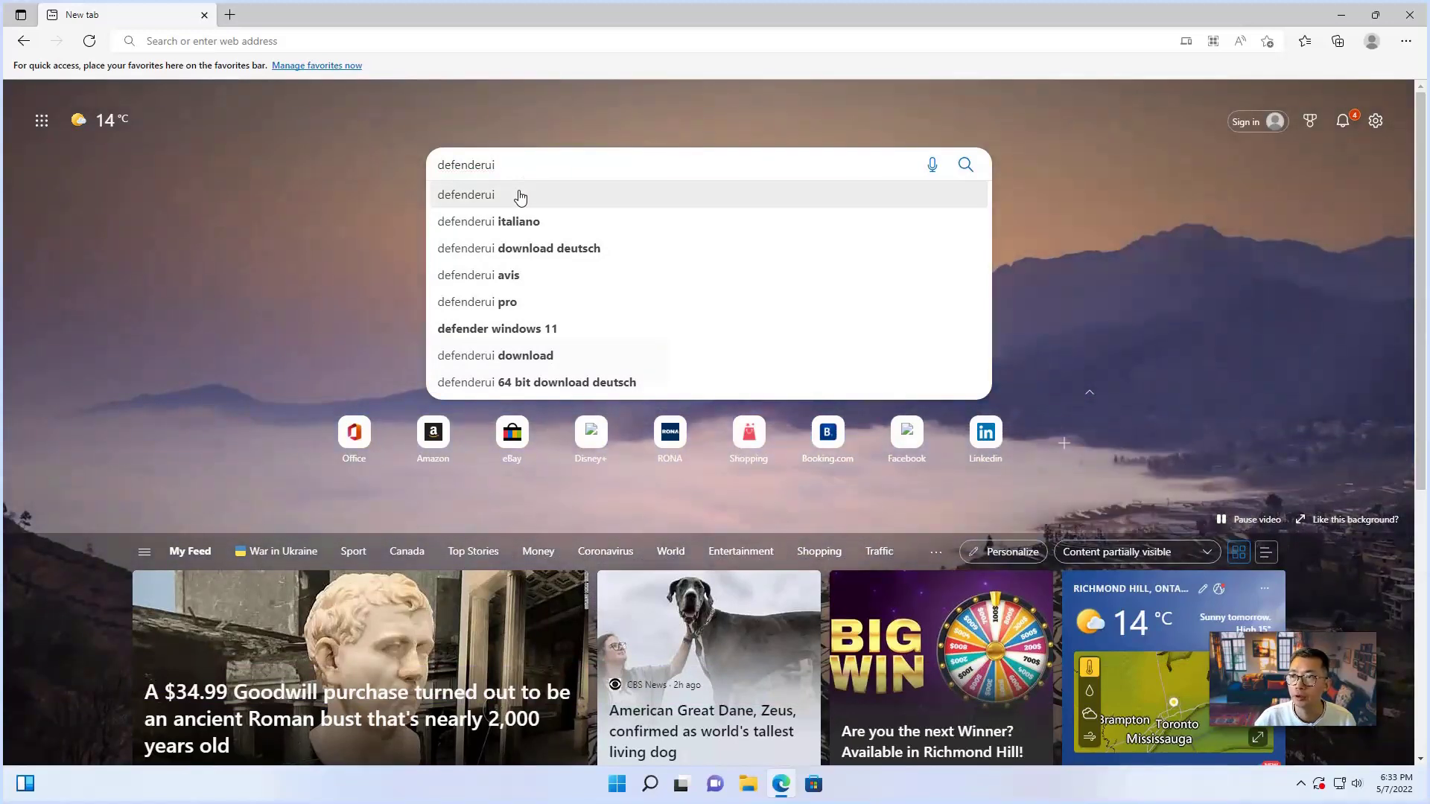
pyautogui.click(520, 195)
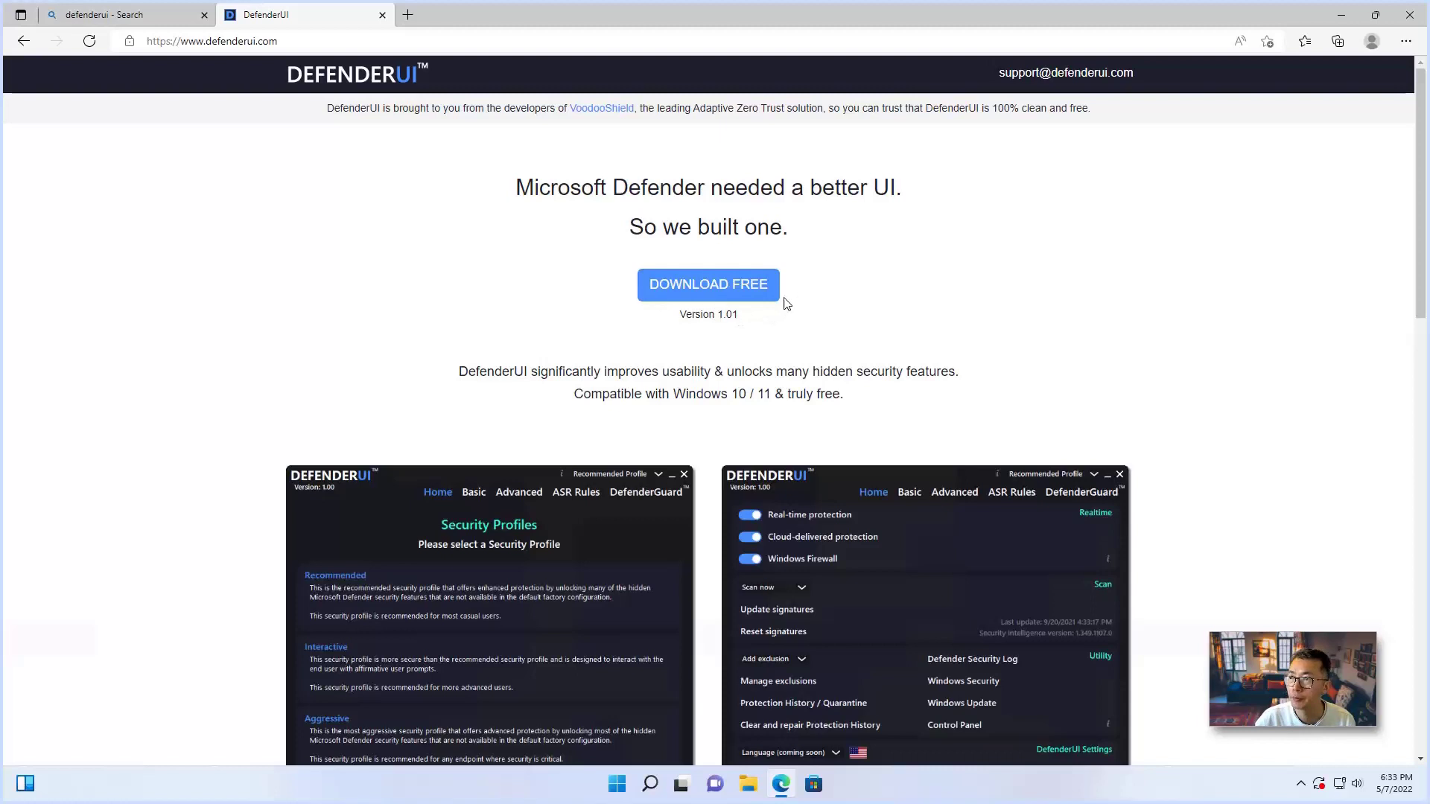
# Step: Download InstallDefenderUI.exe and install DefenderUI 1.01, accepting the license agreement
pyautogui.click(737, 285)
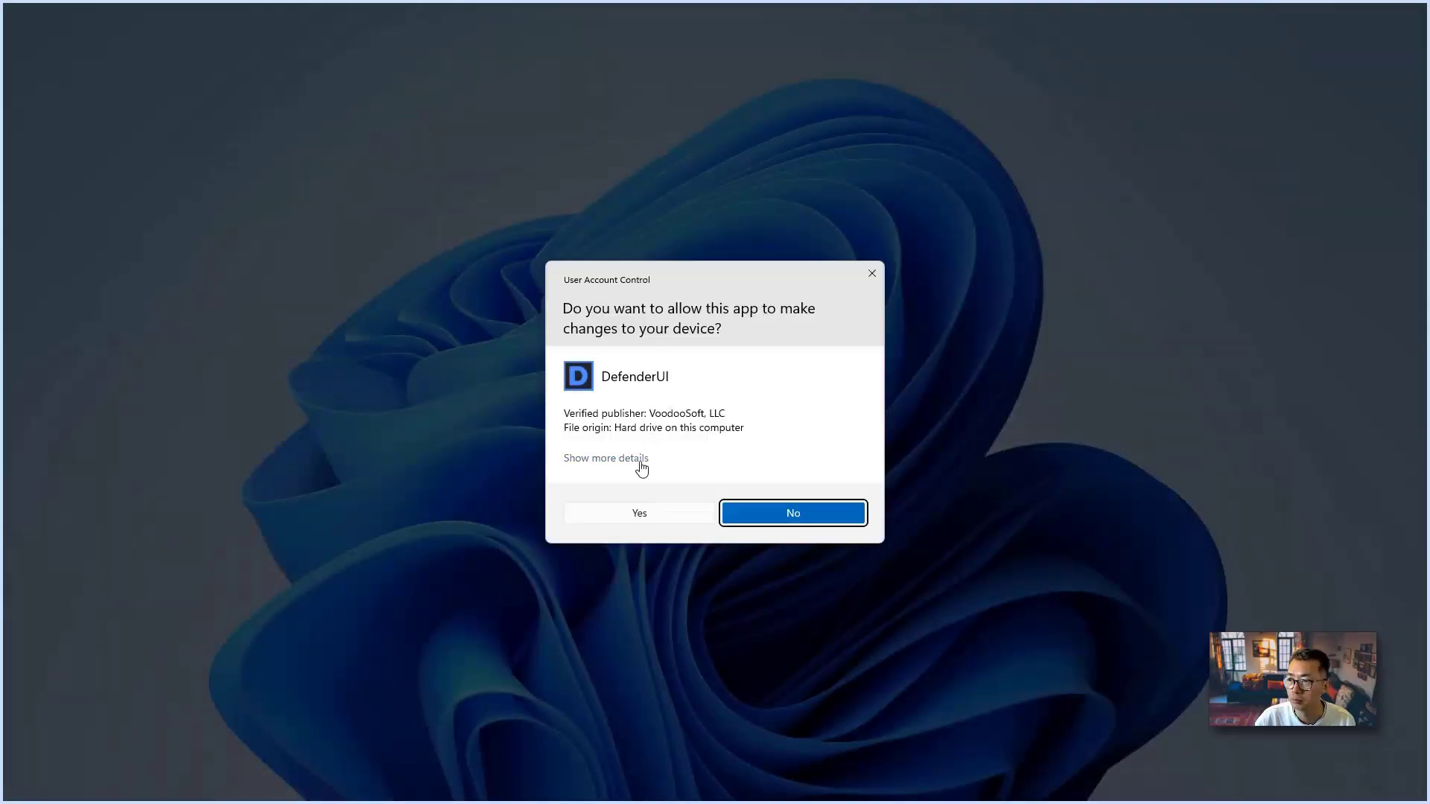
pyautogui.click(646, 514)
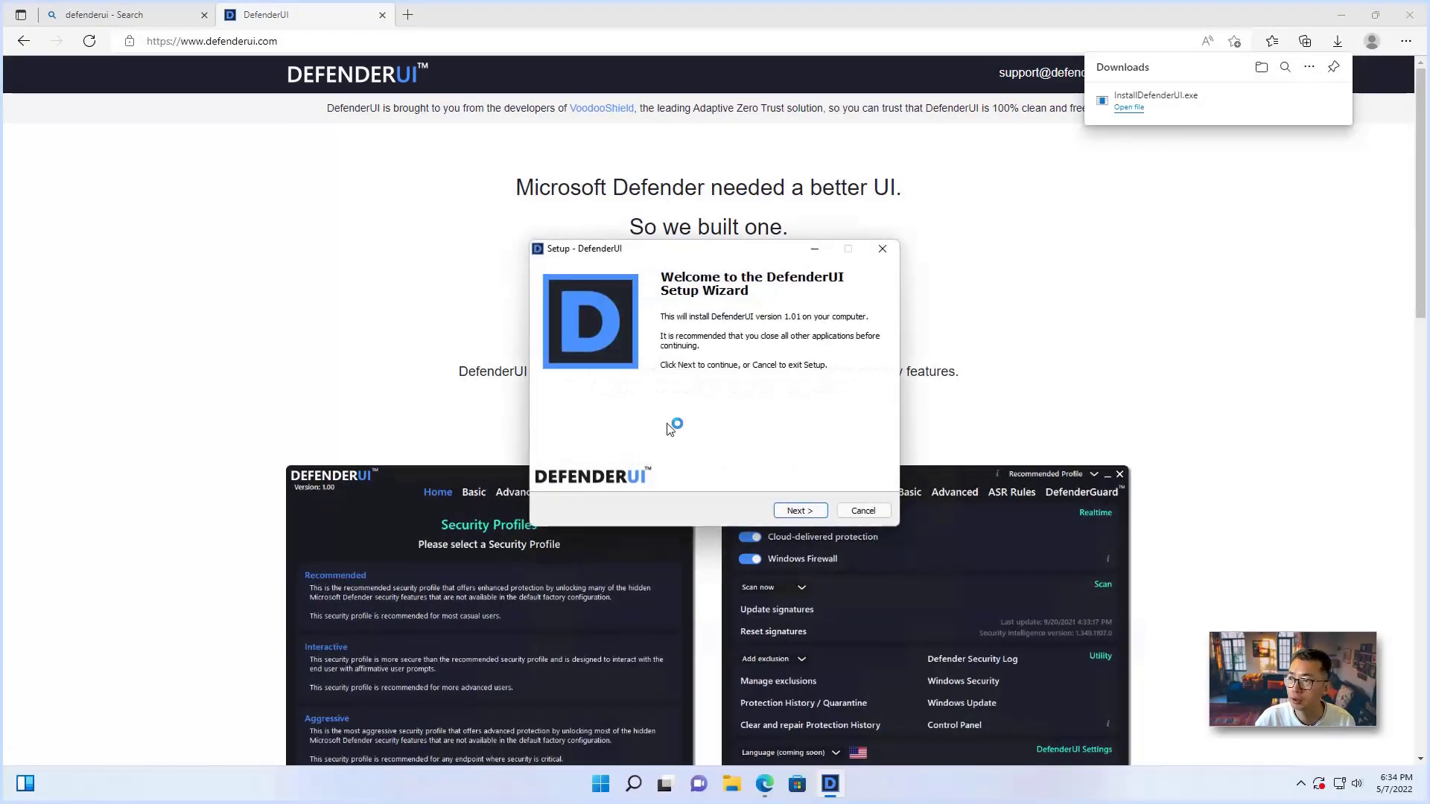
pyautogui.click(795, 513)
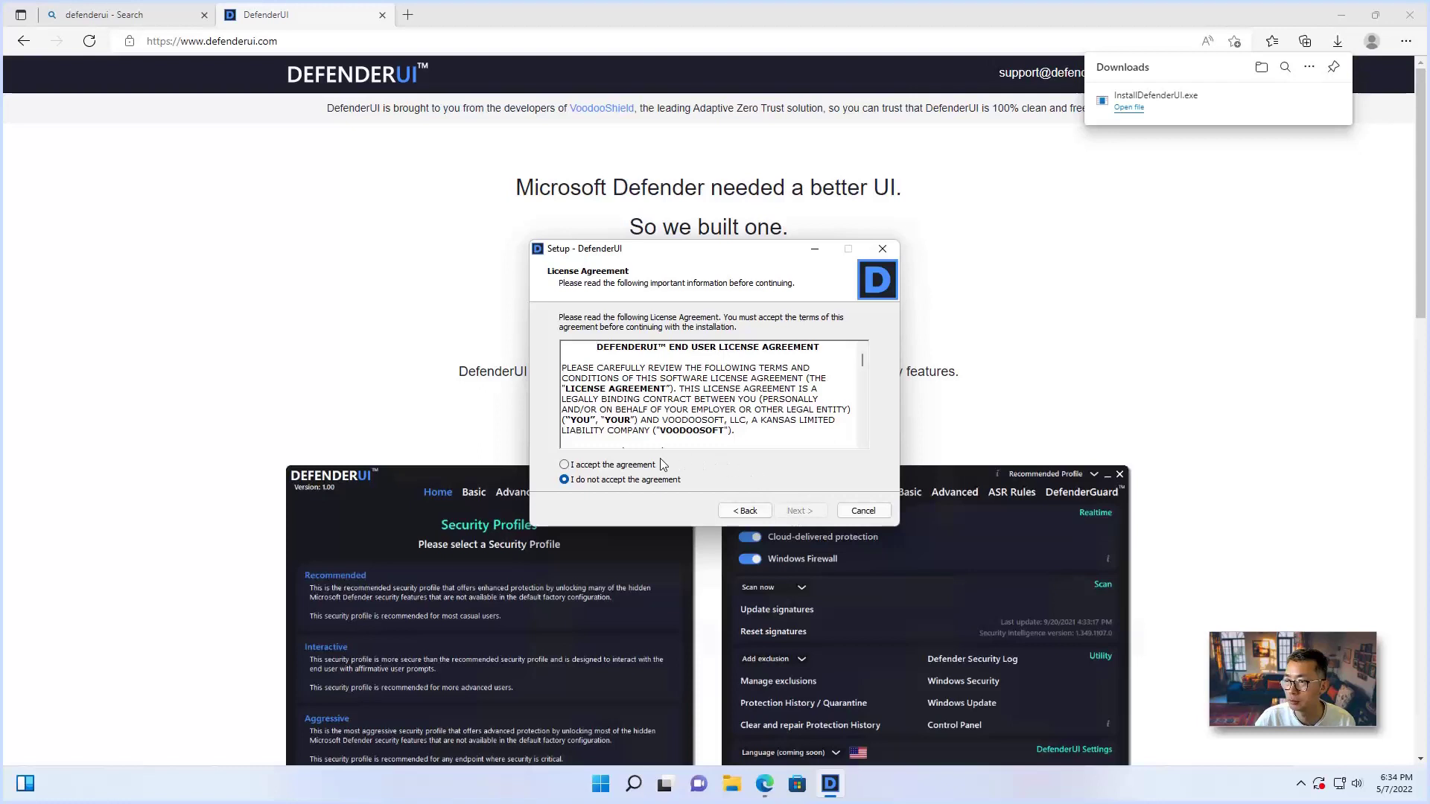
pyautogui.click(659, 464)
pyautogui.click(802, 512)
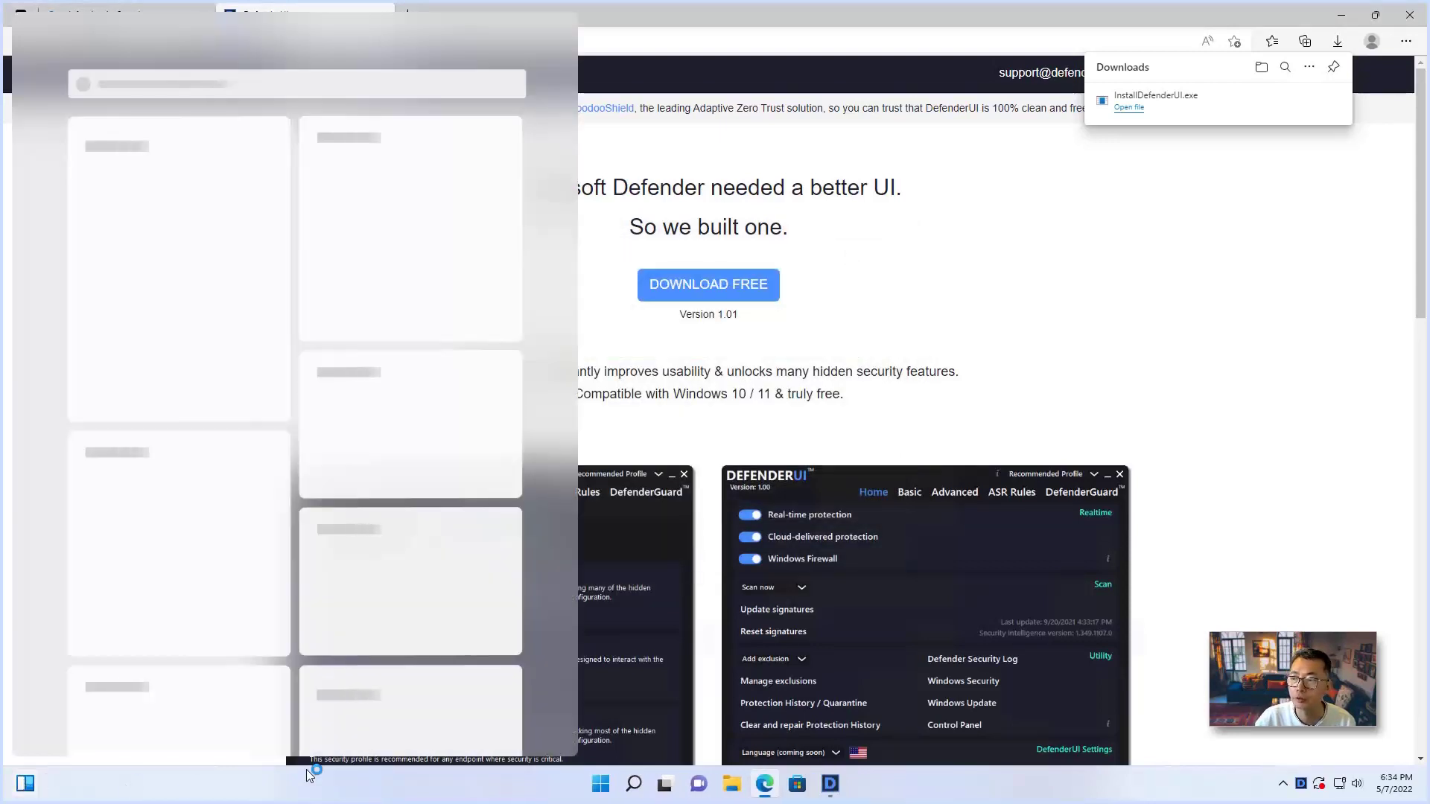
# Step: Launch DefenderUI from the Start menu and minimize Edge to reveal its welcome window
pyautogui.click(616, 783)
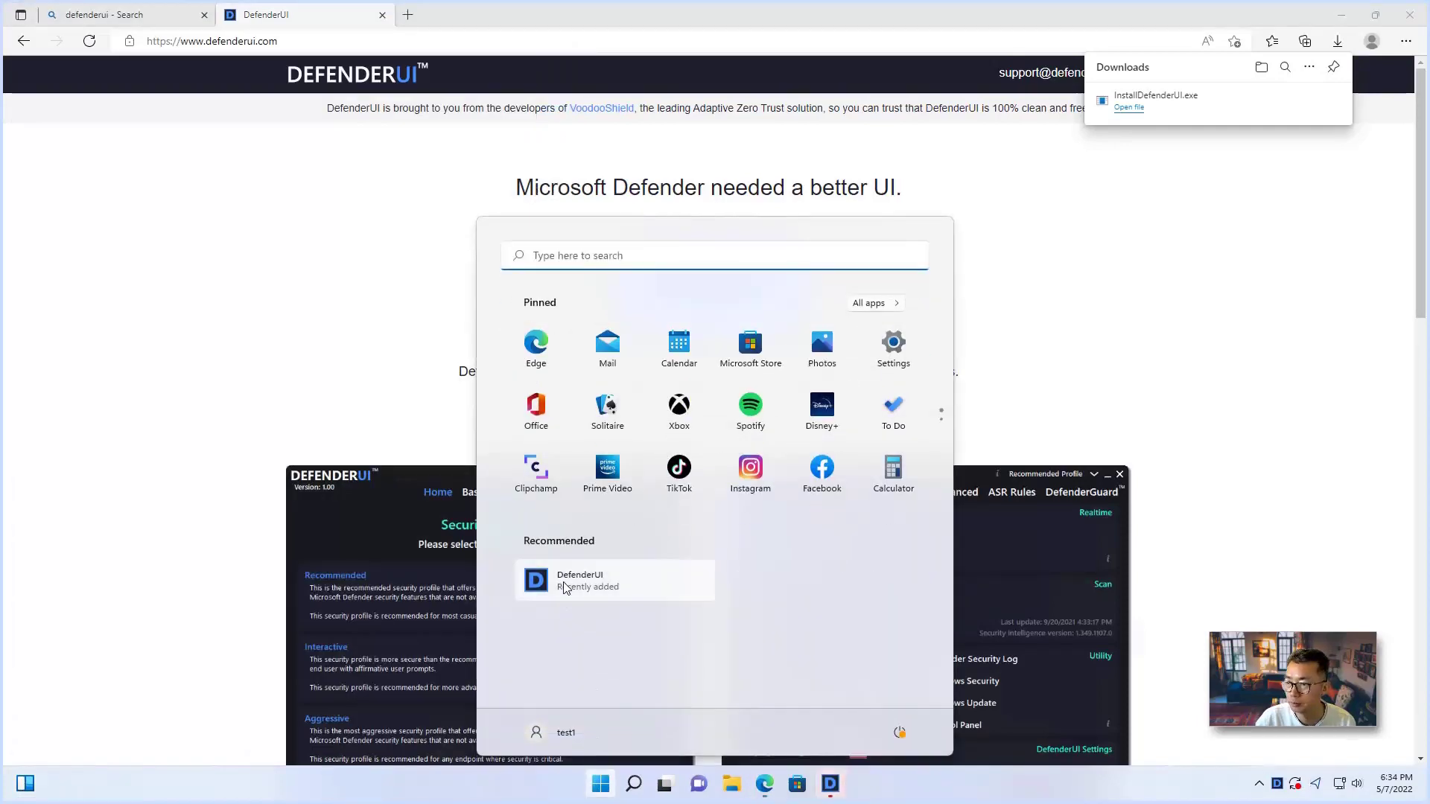
pyautogui.click(564, 588)
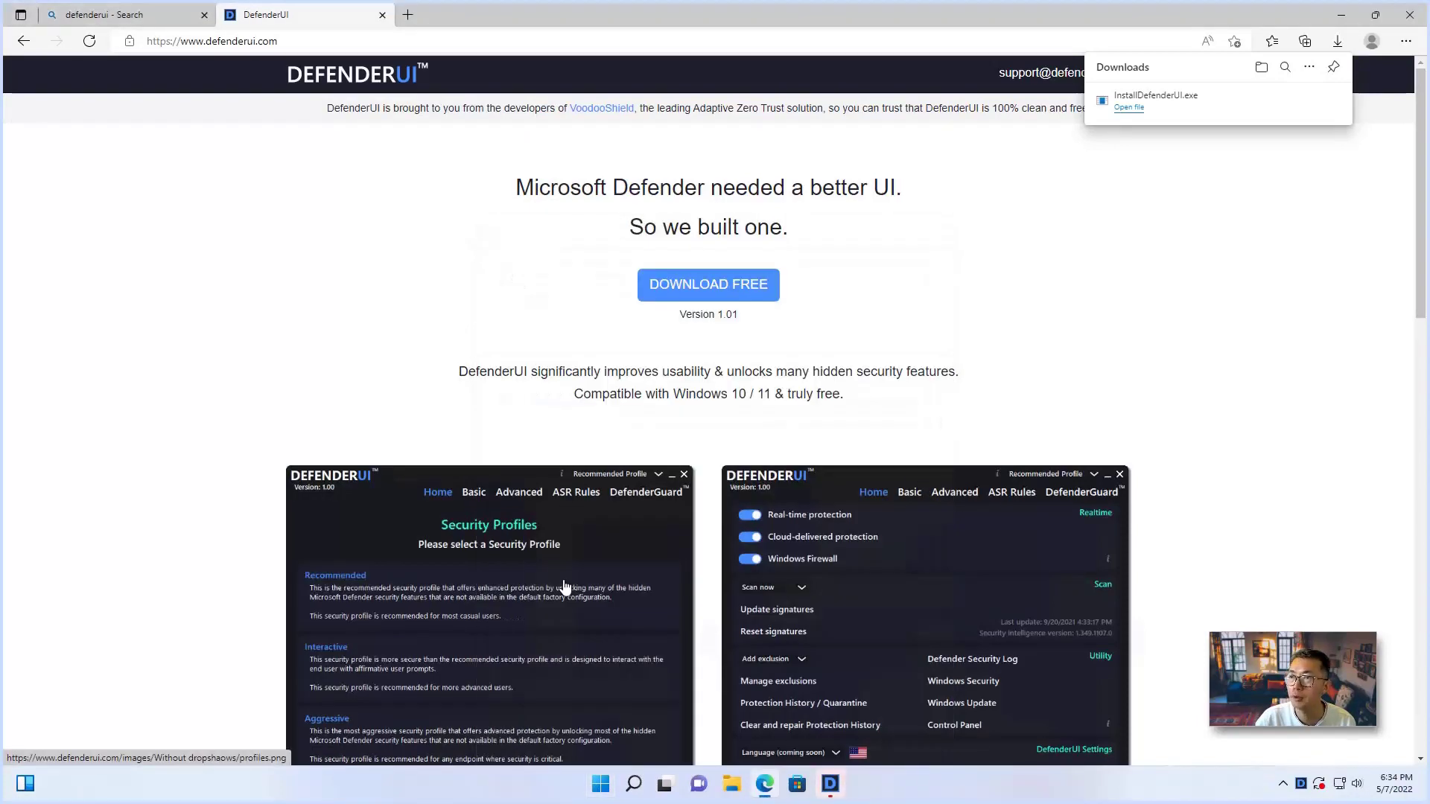
pyautogui.click(1342, 16)
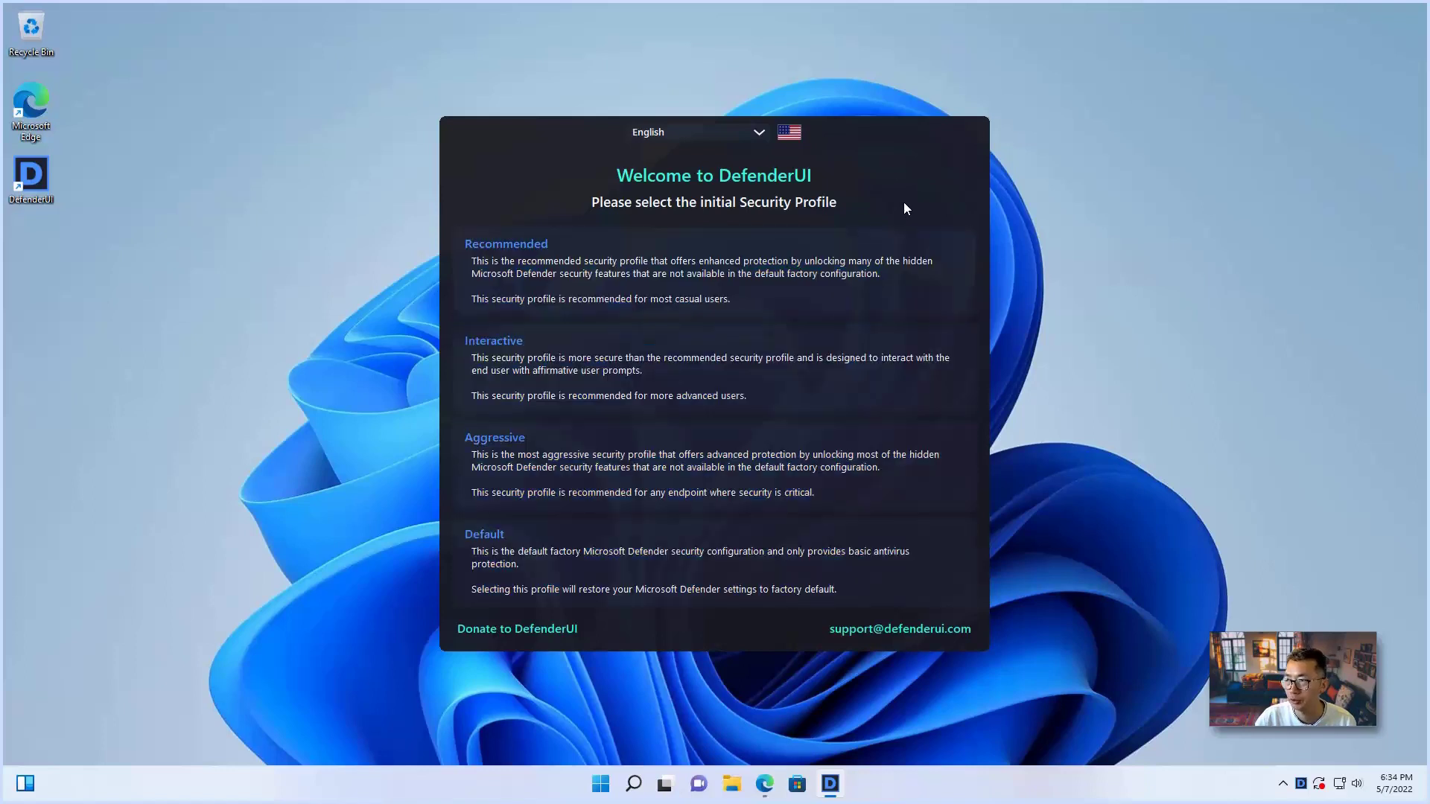
# Step: Try interface languages on the welcome screen, choosing Chinese, then reopening the language list
pyautogui.click(767, 139)
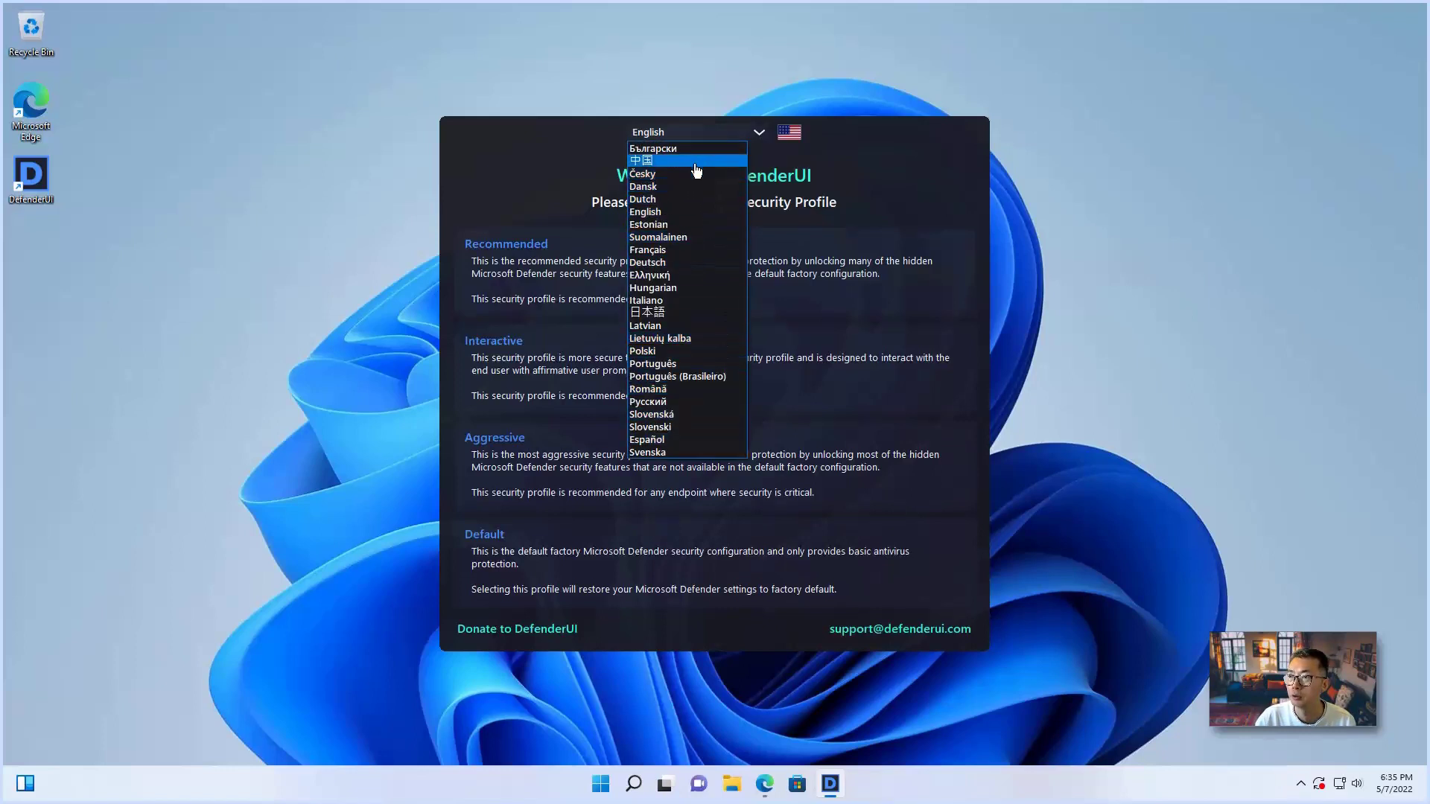
pyautogui.click(697, 134)
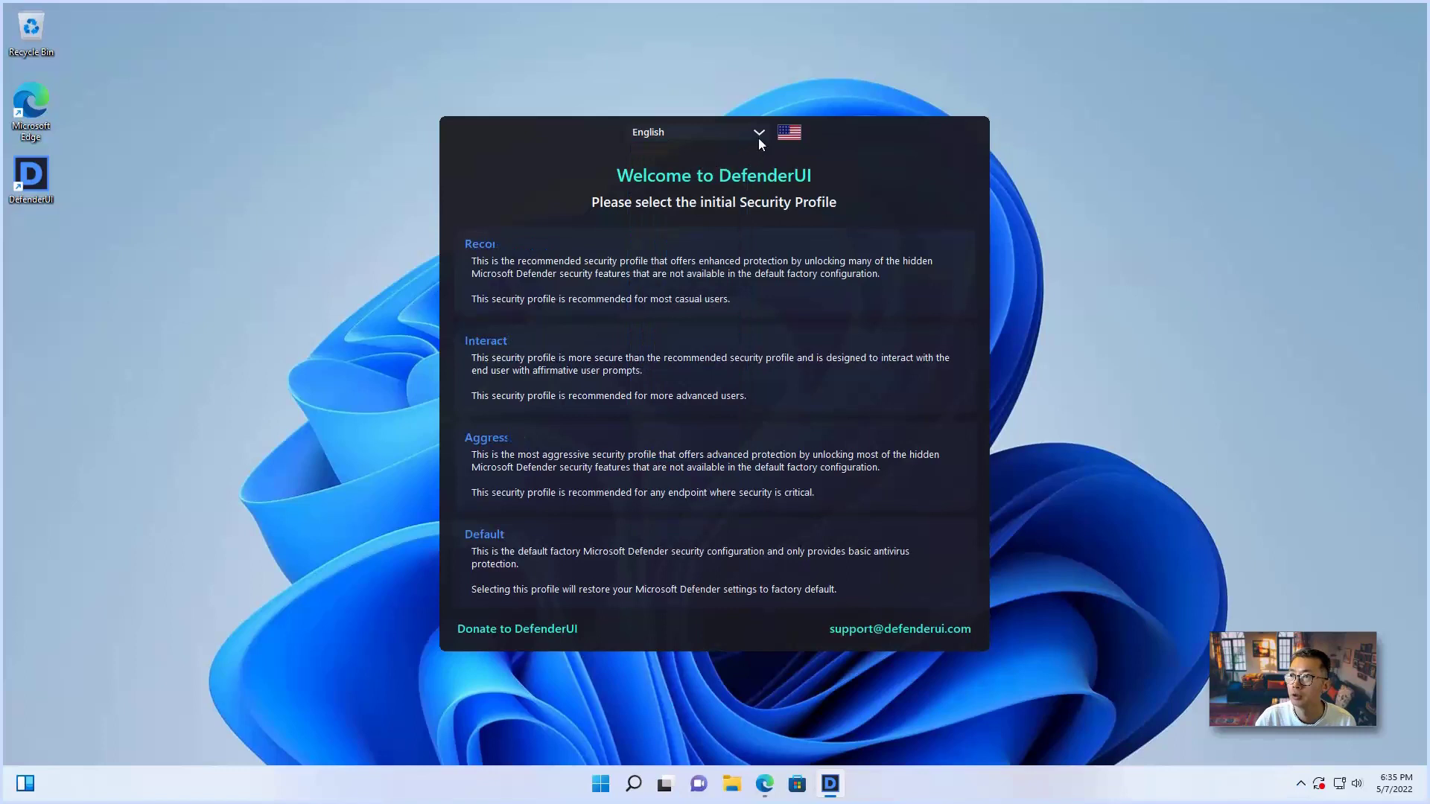
pyautogui.scroll(1, 759, 137)
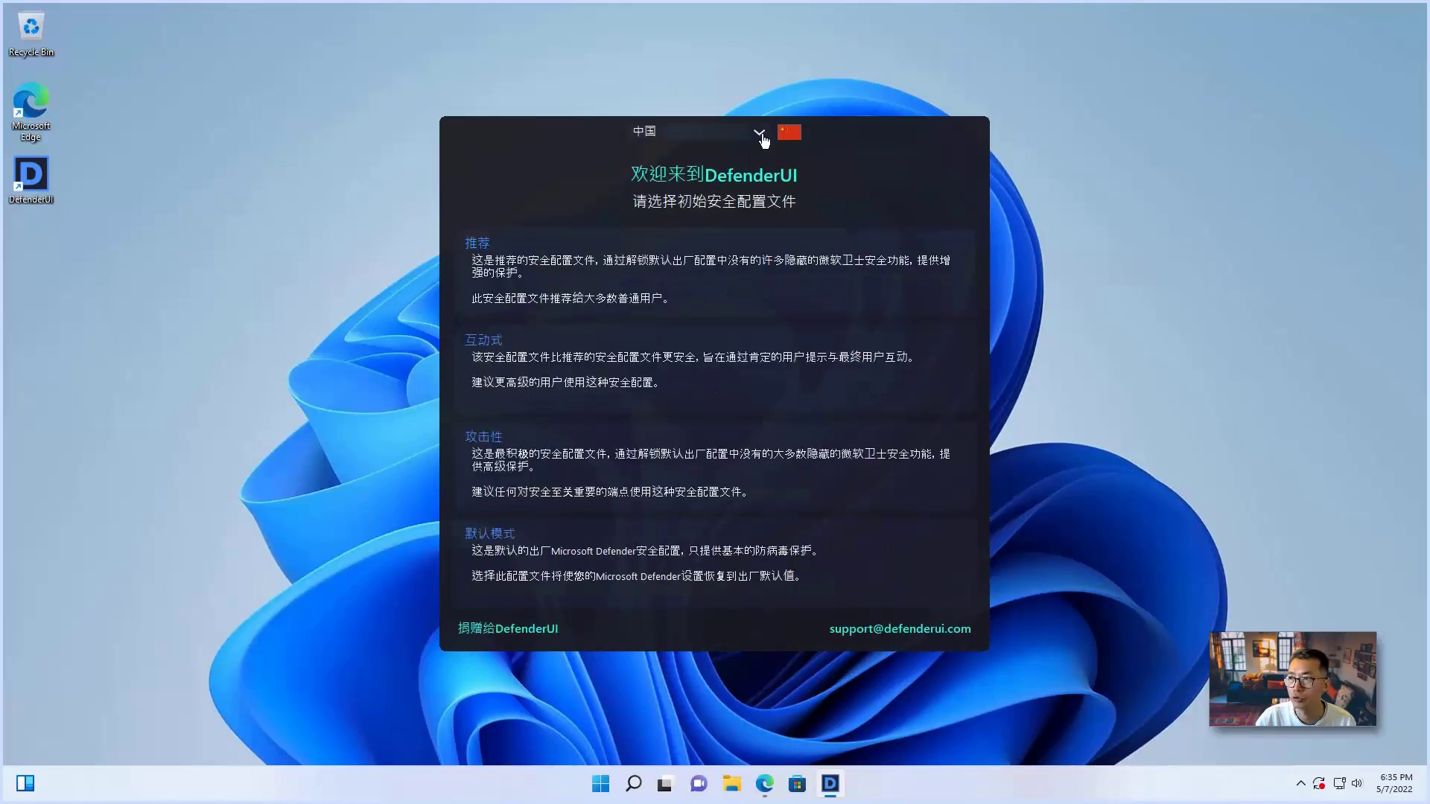
pyautogui.click(764, 140)
pyautogui.click(728, 217)
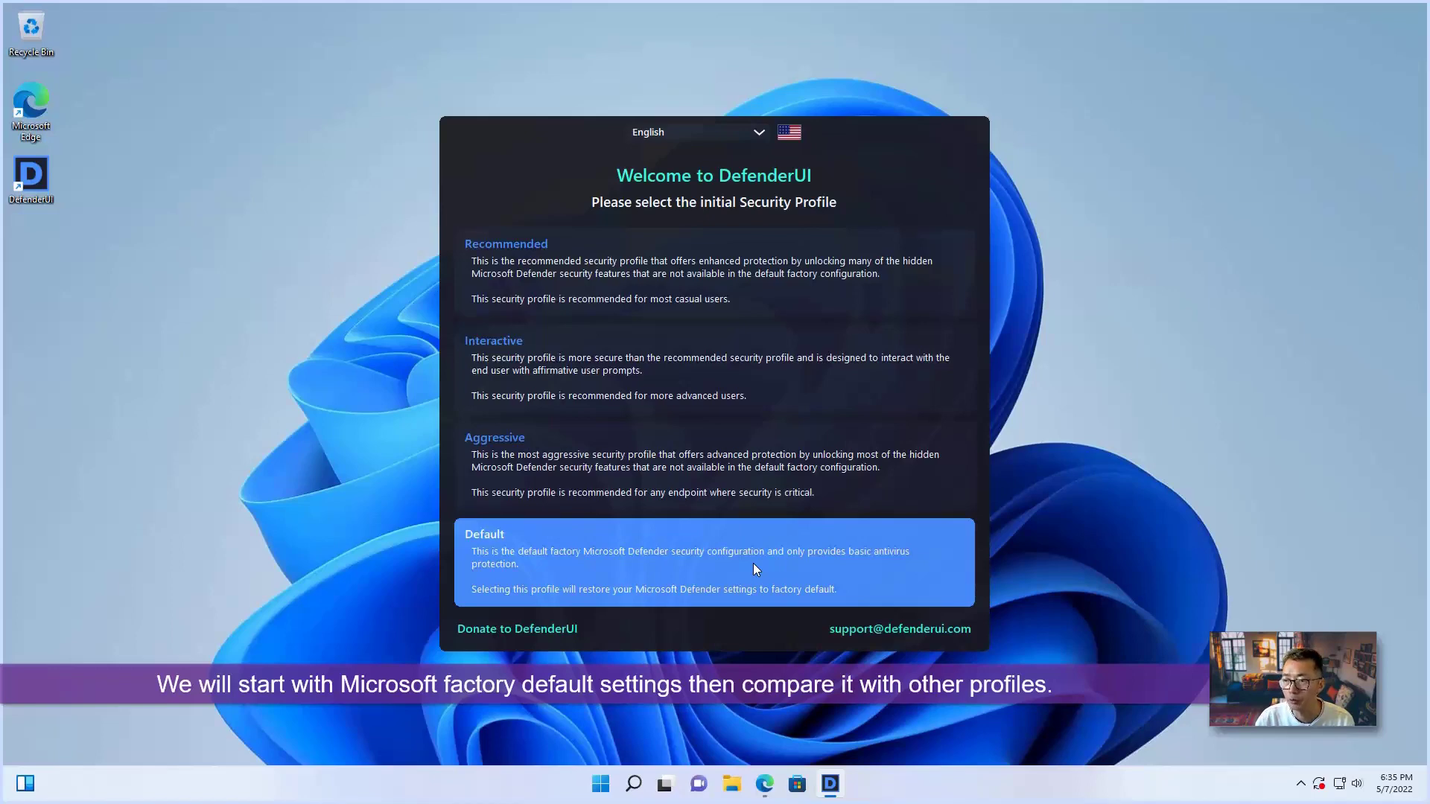
# Step: Choose the factory Default security profile and close the welcome notes panel
pyautogui.click(753, 562)
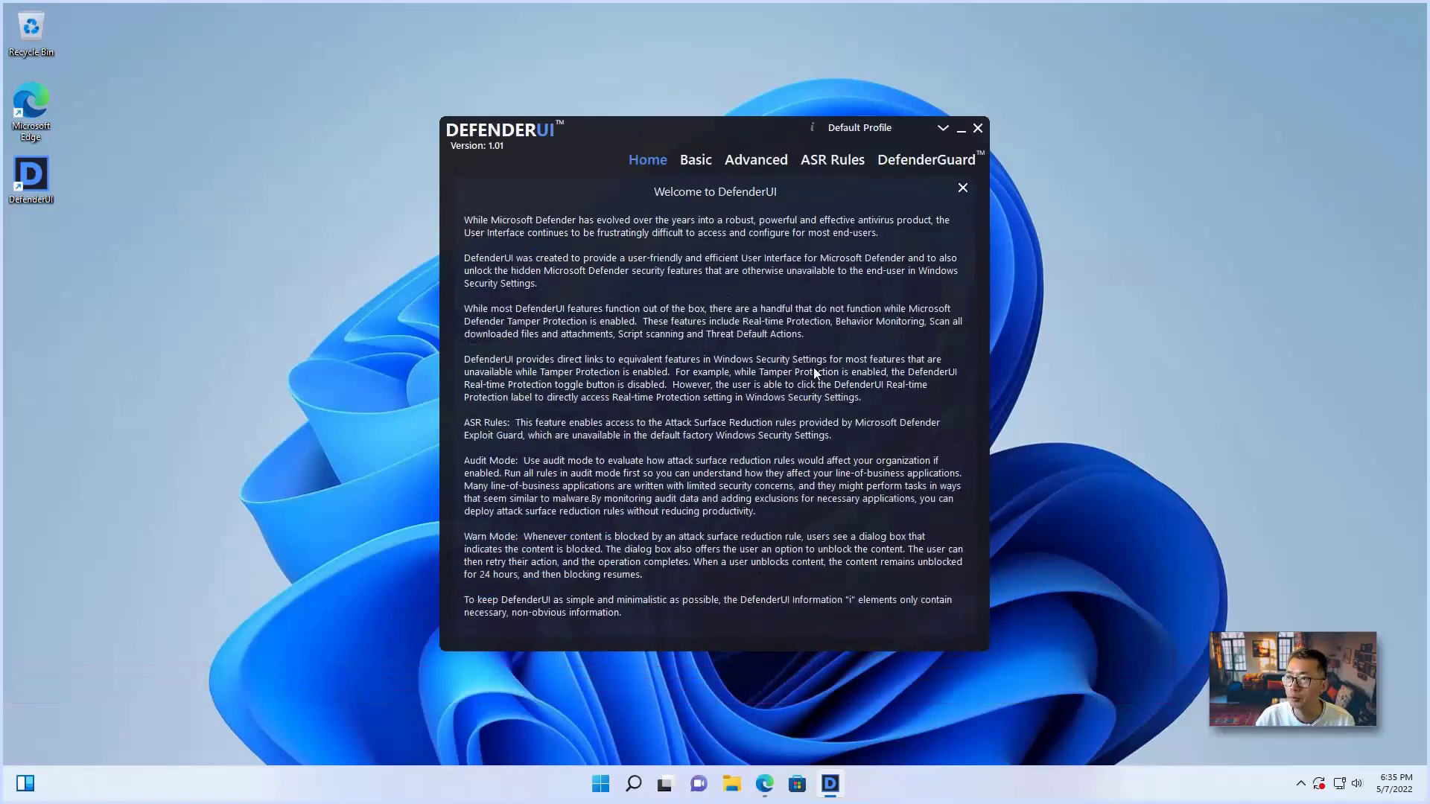
pyautogui.click(963, 187)
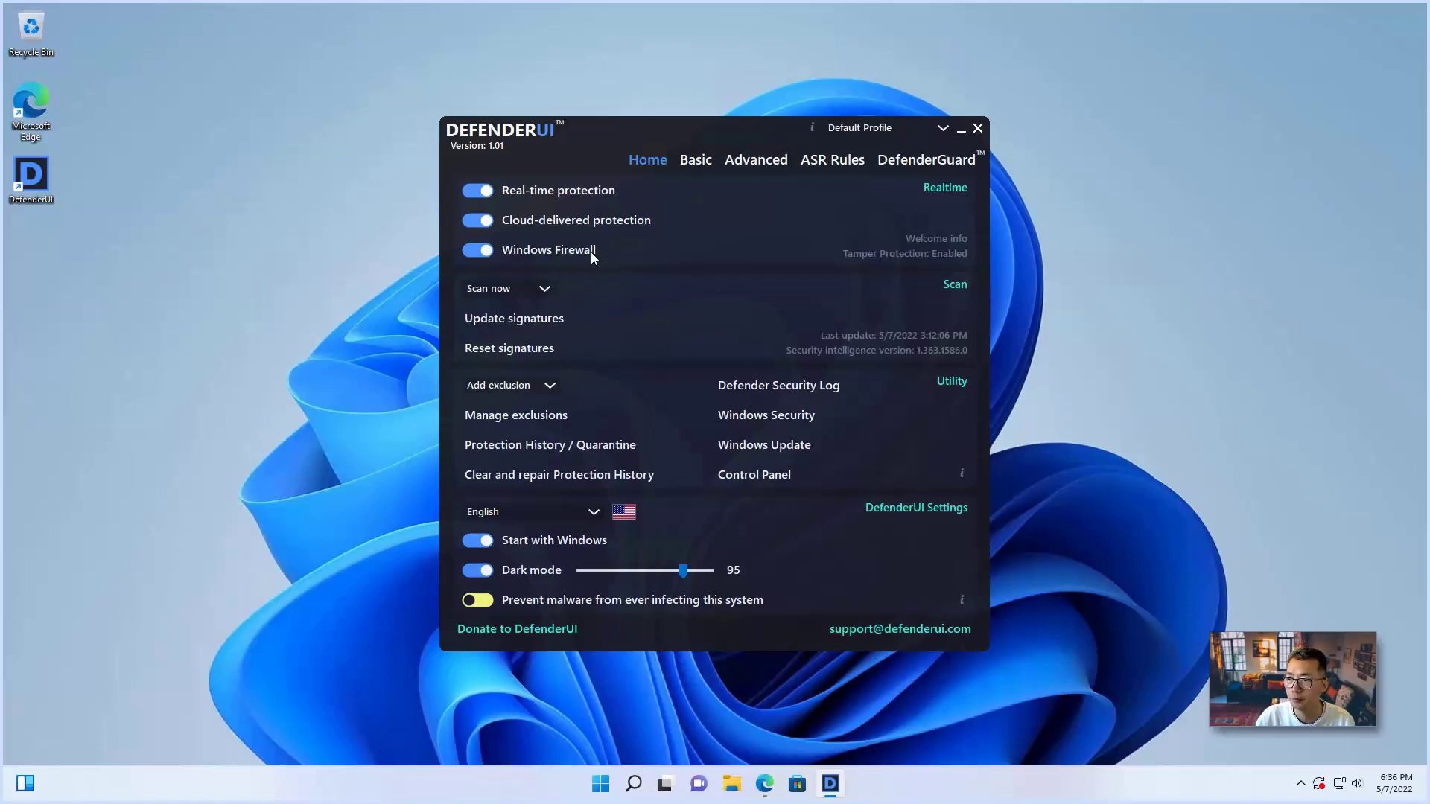
# Step: Turn off cloud-delivered and real-time protection, confirming the Tamper Protection and administrator prompts
pyautogui.click(468, 194)
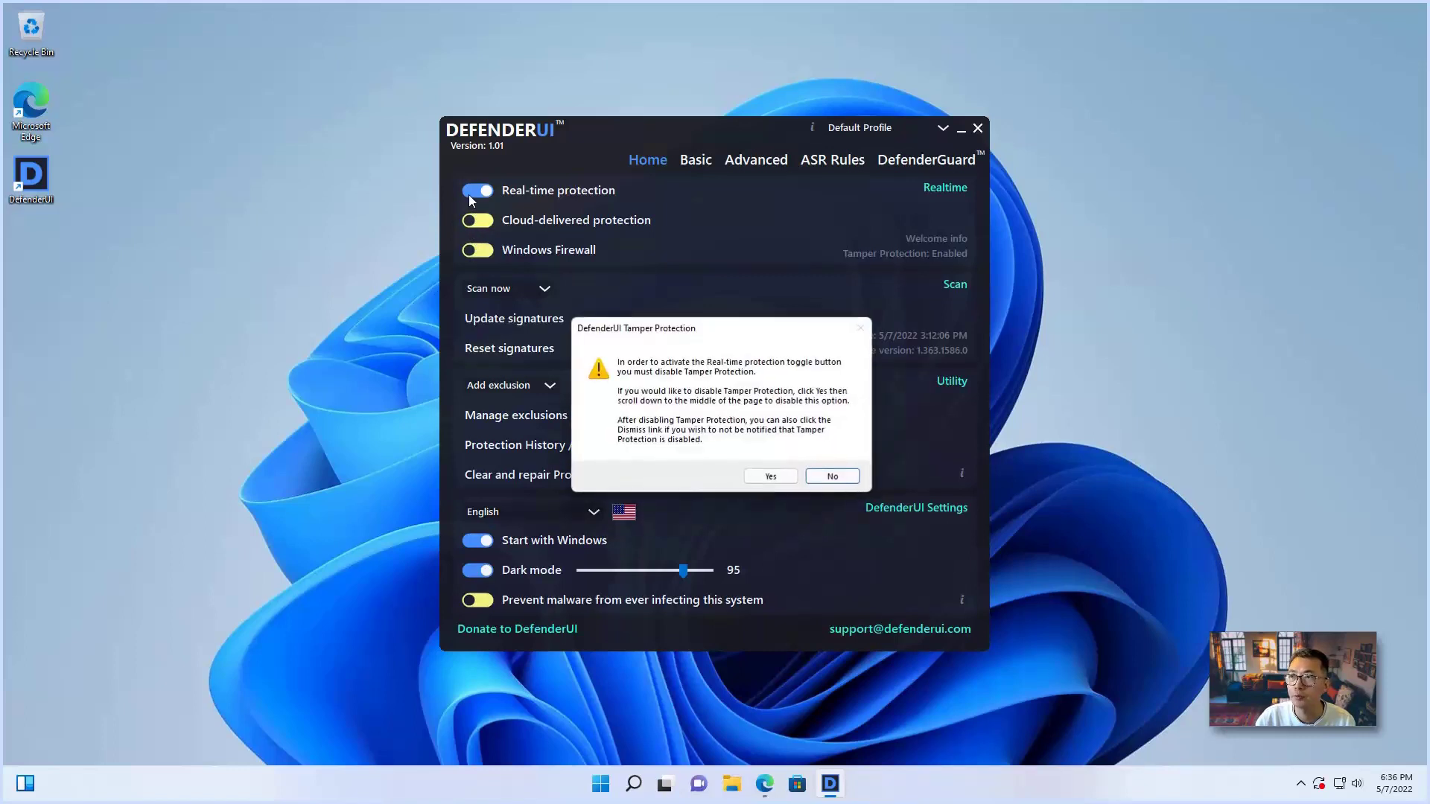
pyautogui.click(773, 478)
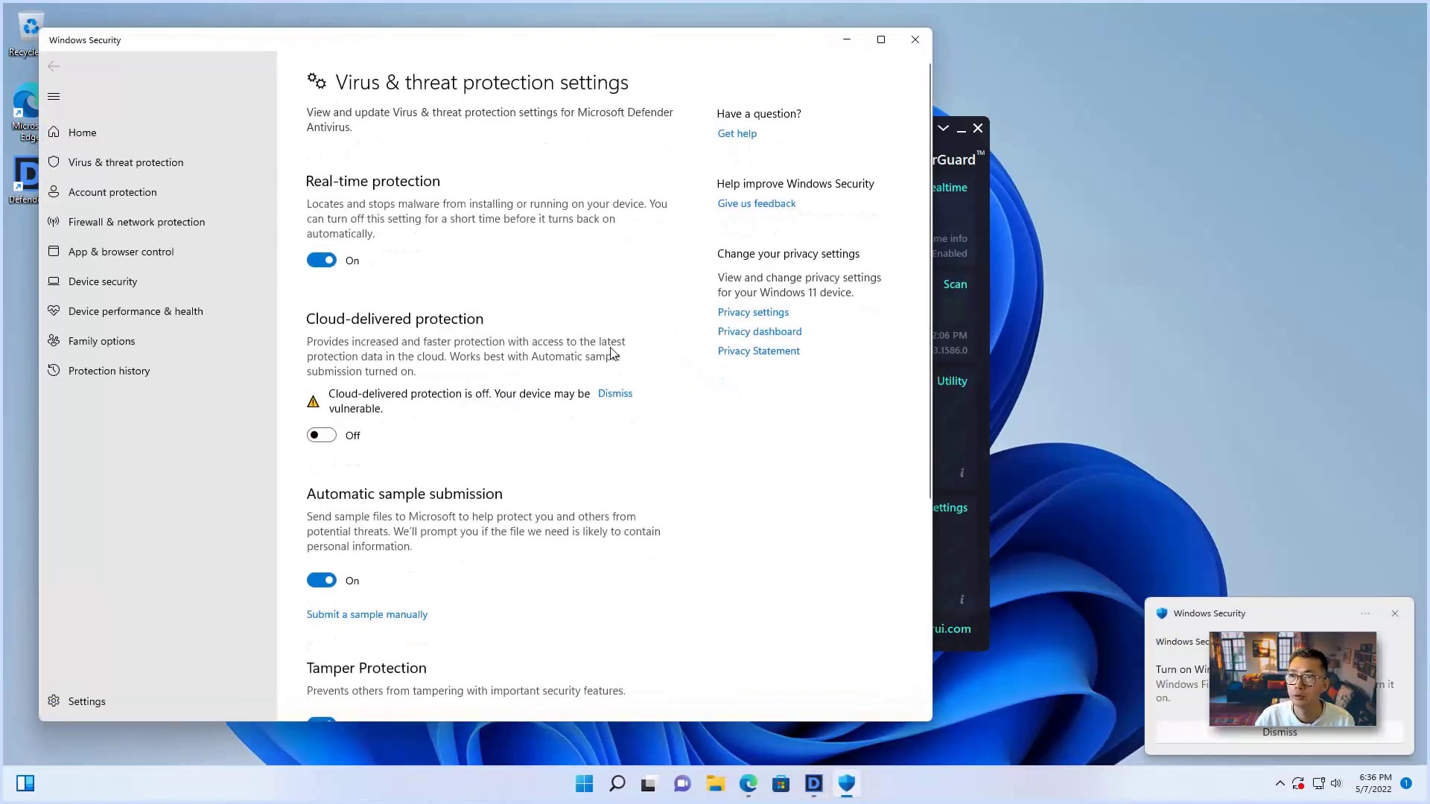
pyautogui.click(339, 266)
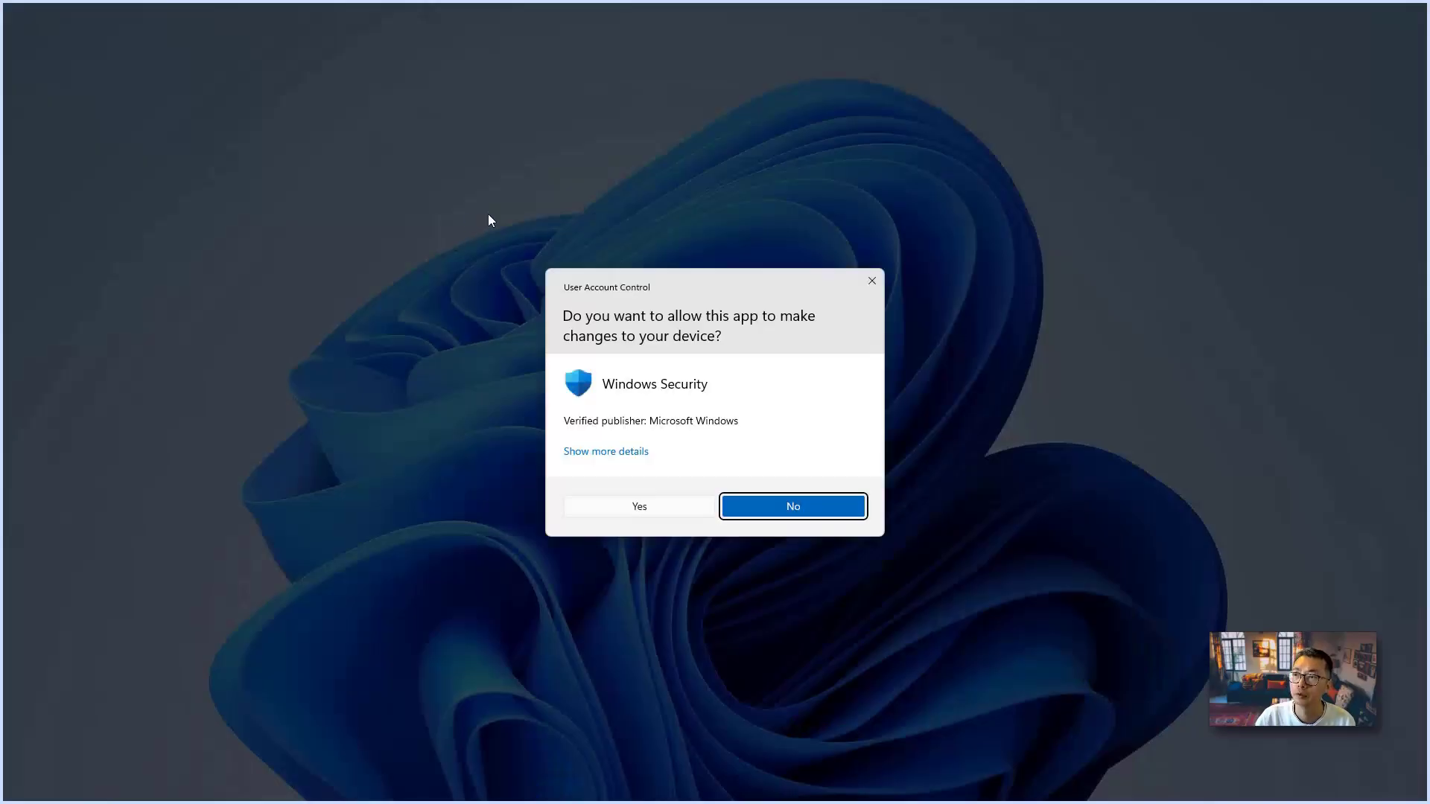
pyautogui.click(642, 507)
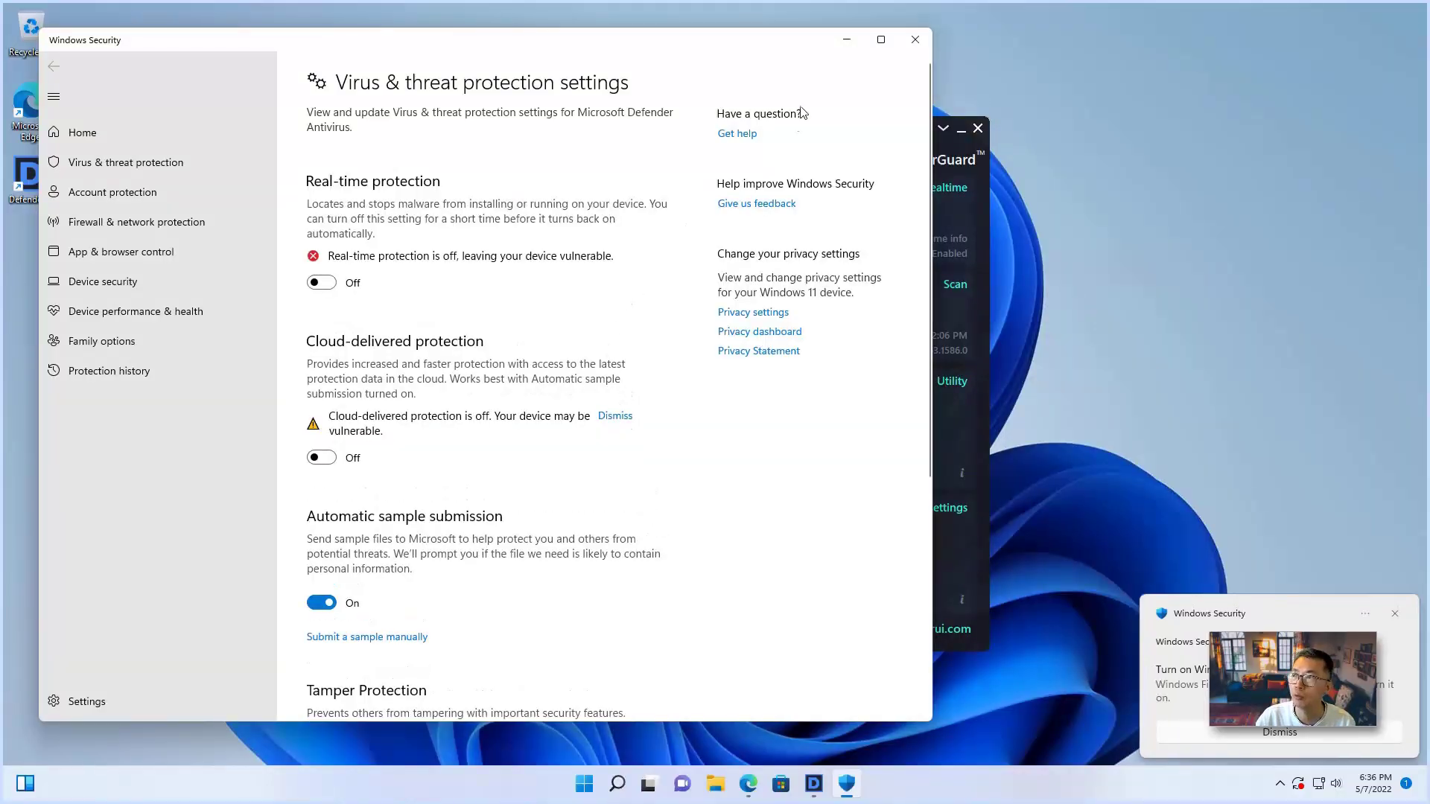
pyautogui.click(848, 46)
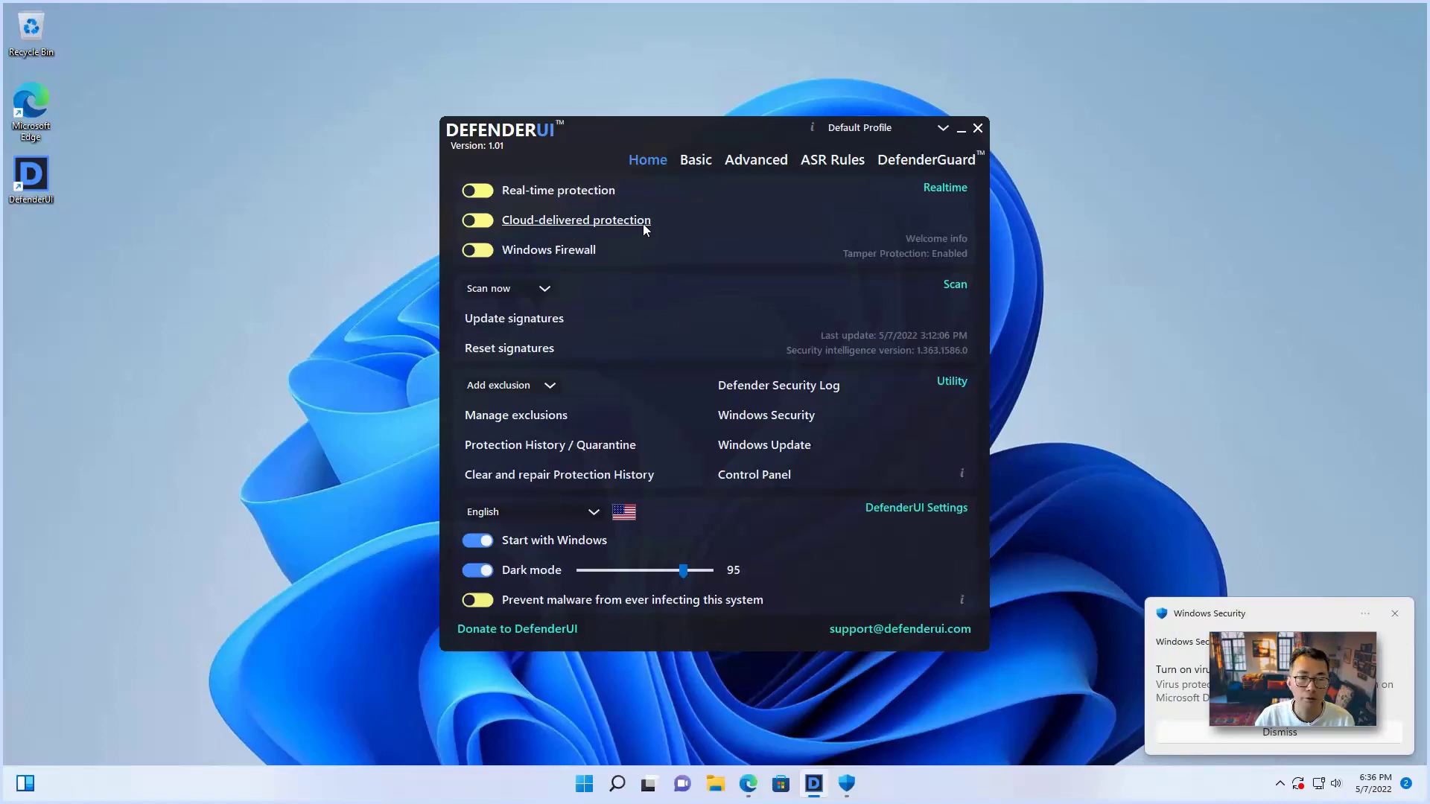
pyautogui.click(1279, 782)
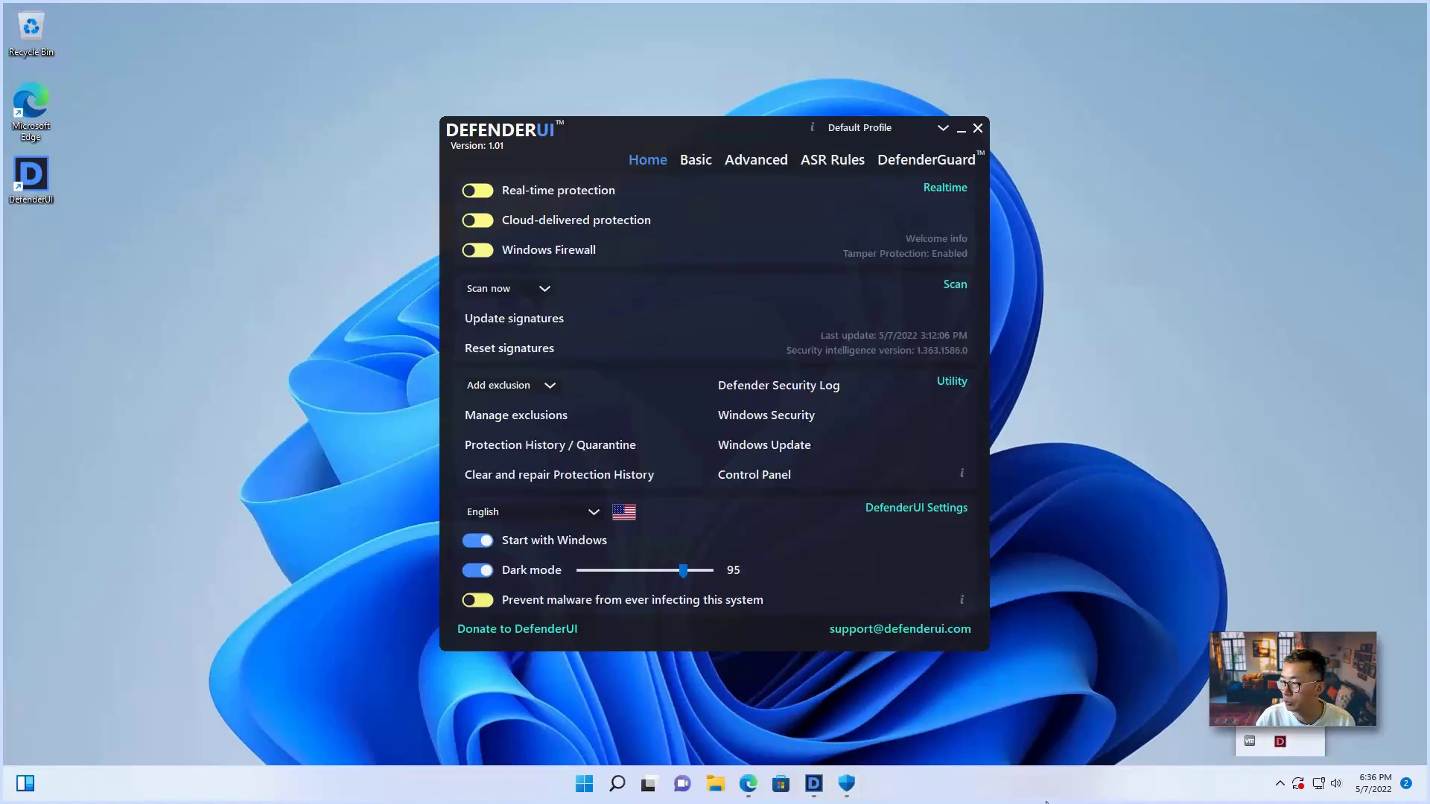
# Step: Find DefenderUI's icon among the hidden notification-area icons and open its quick-action menu
pyautogui.rightClick(1279, 741)
pyautogui.click(1303, 778)
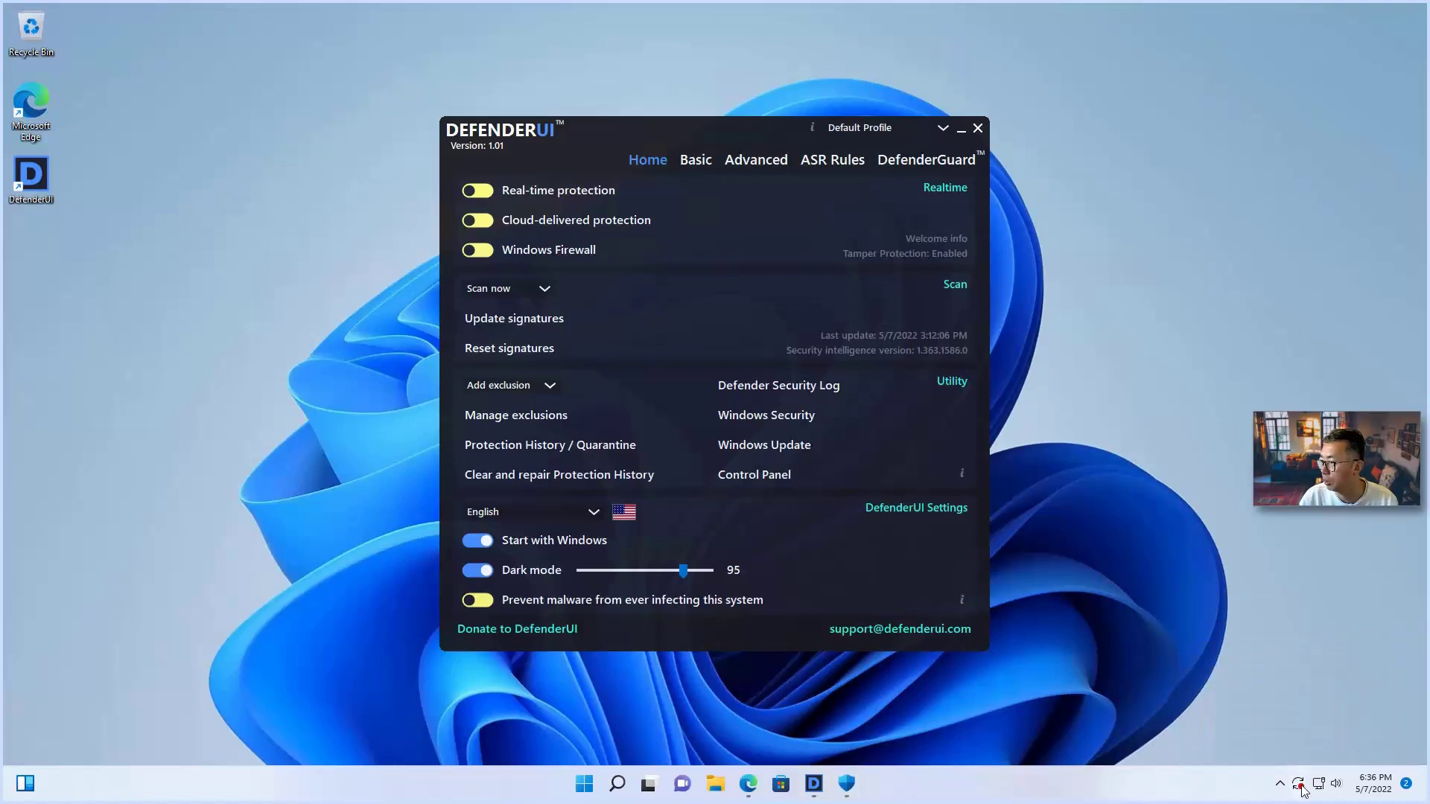
pyautogui.click(1280, 783)
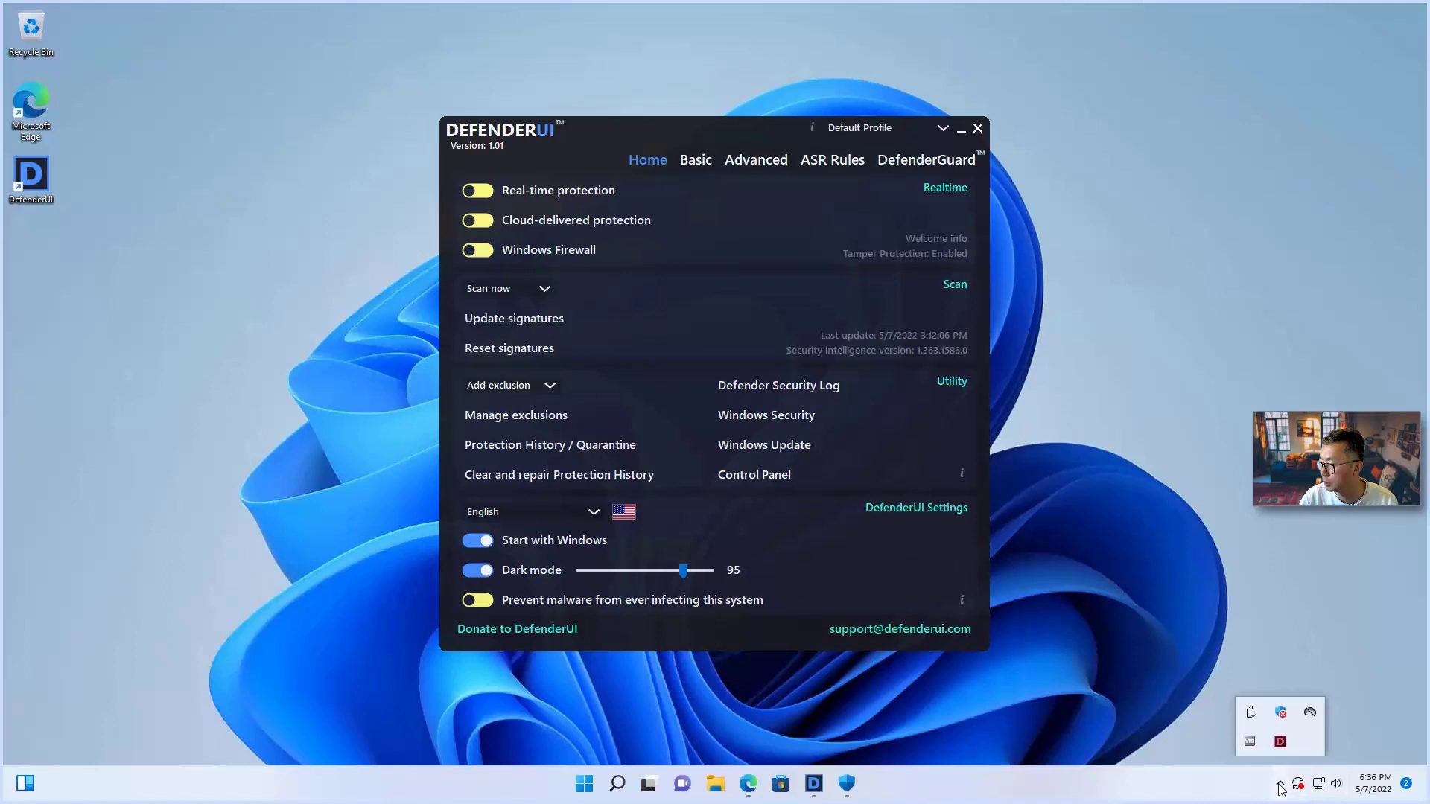
pyautogui.rightClick(1283, 718)
pyautogui.click(1290, 747)
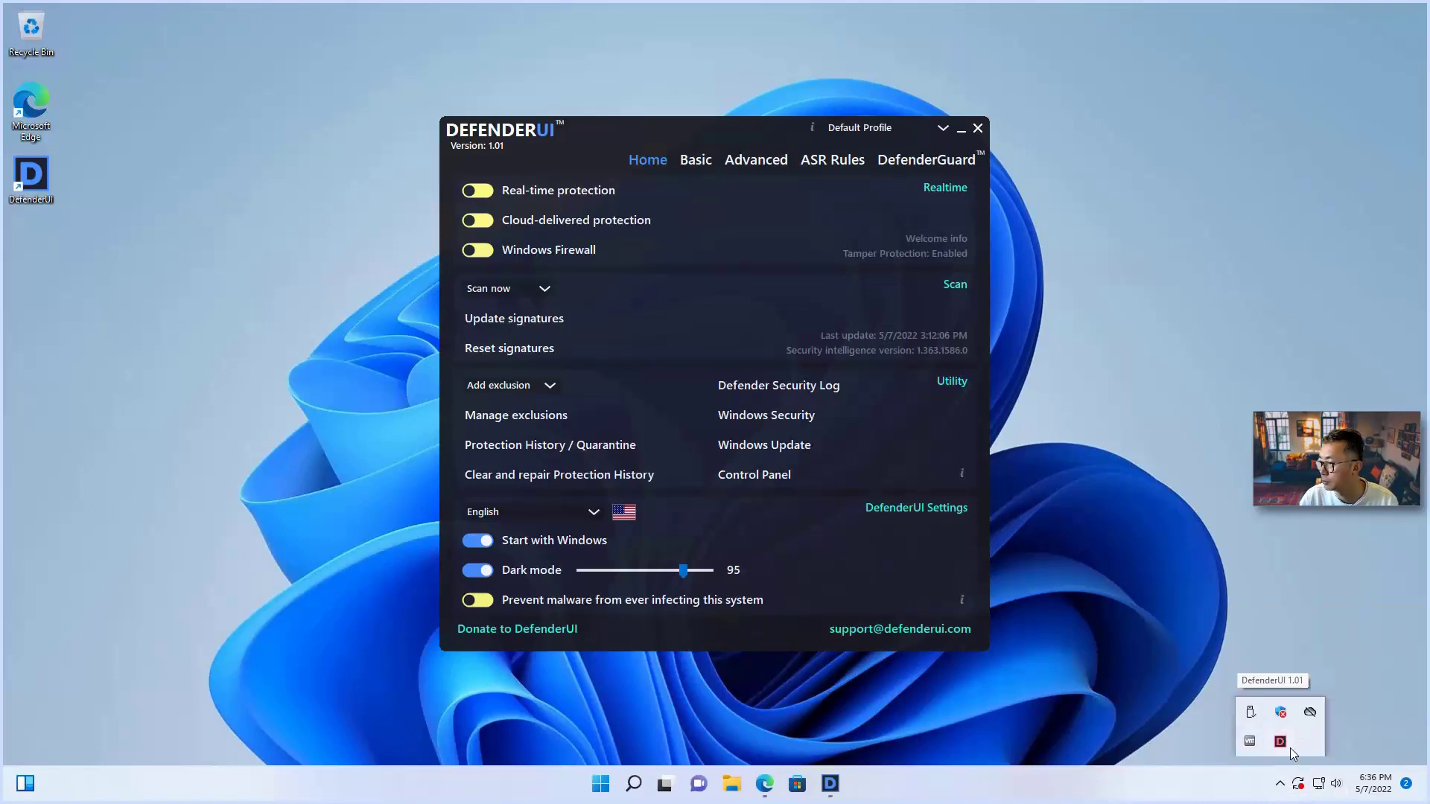
pyautogui.rightClick(1280, 742)
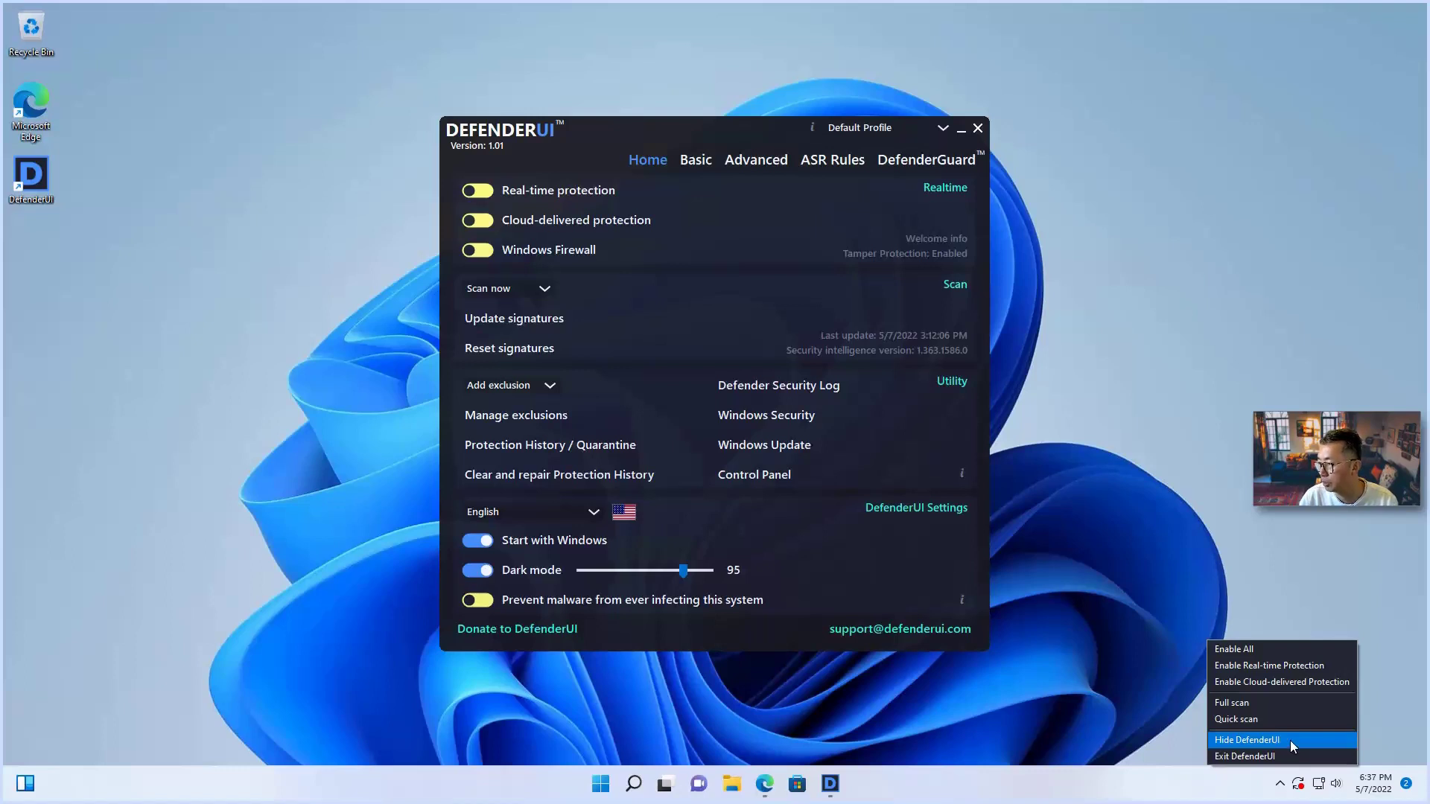
# Step: Enable all protections, switching real-time protection back on in Windows Security with admin approval
pyautogui.click(1279, 647)
pyautogui.click(769, 475)
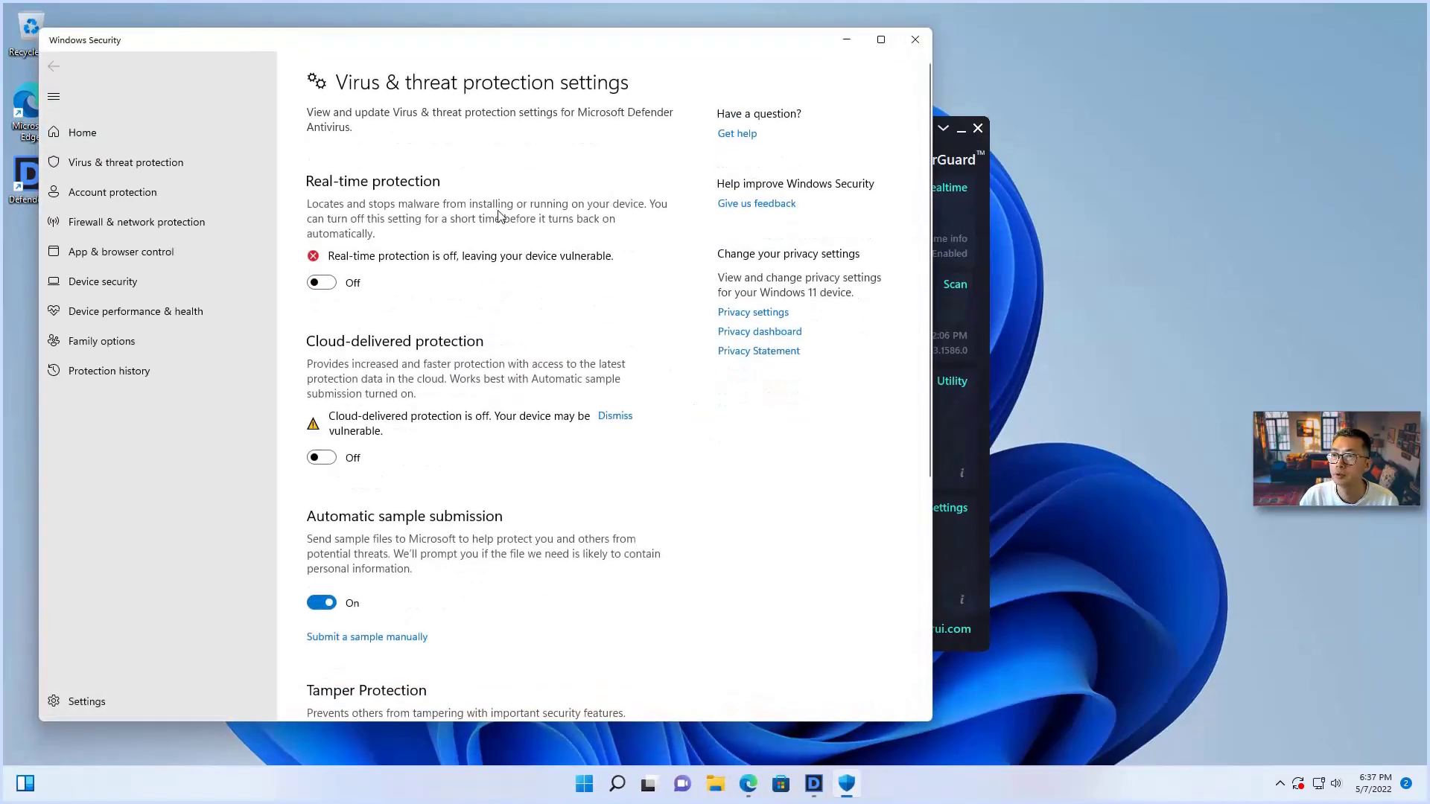
pyautogui.click(331, 283)
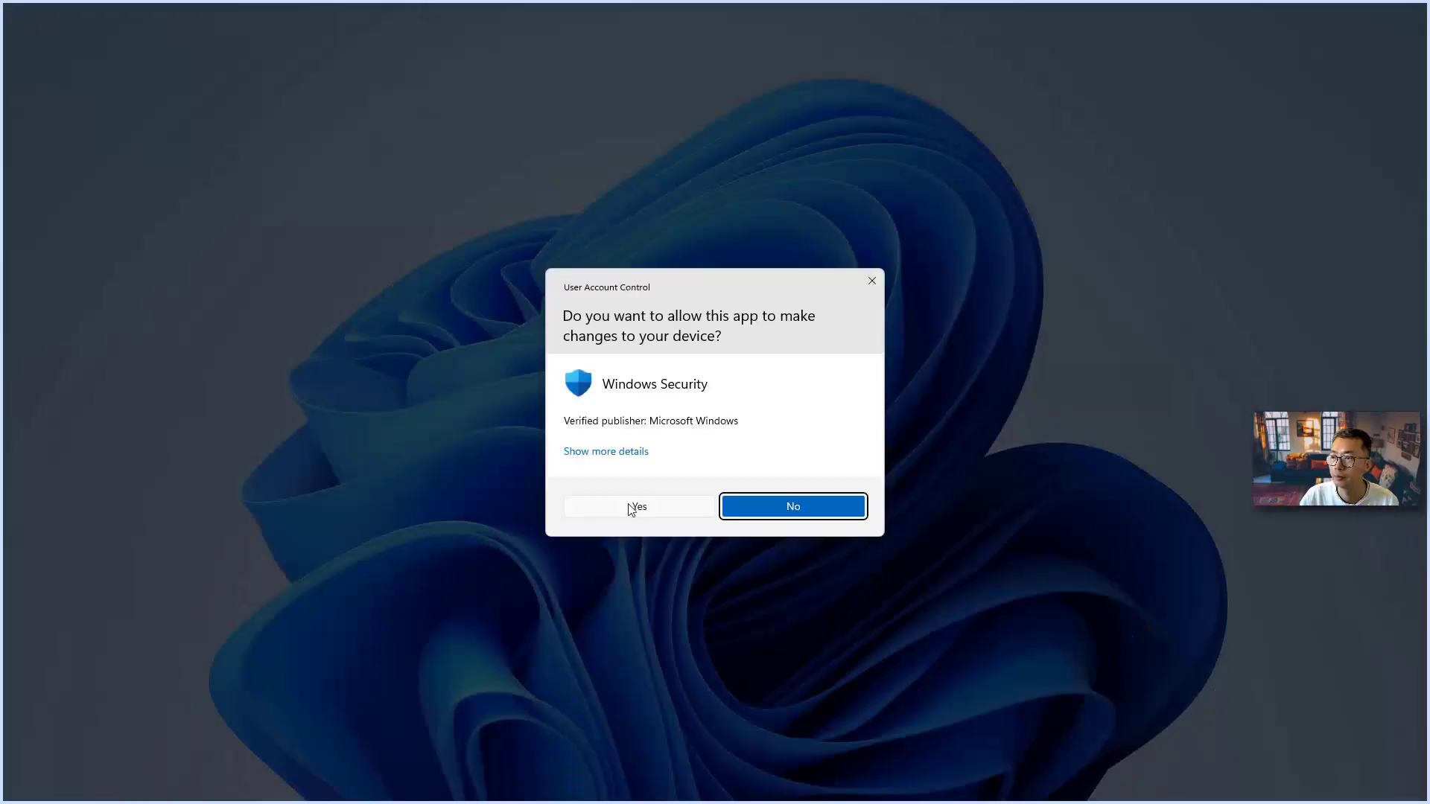
pyautogui.click(637, 505)
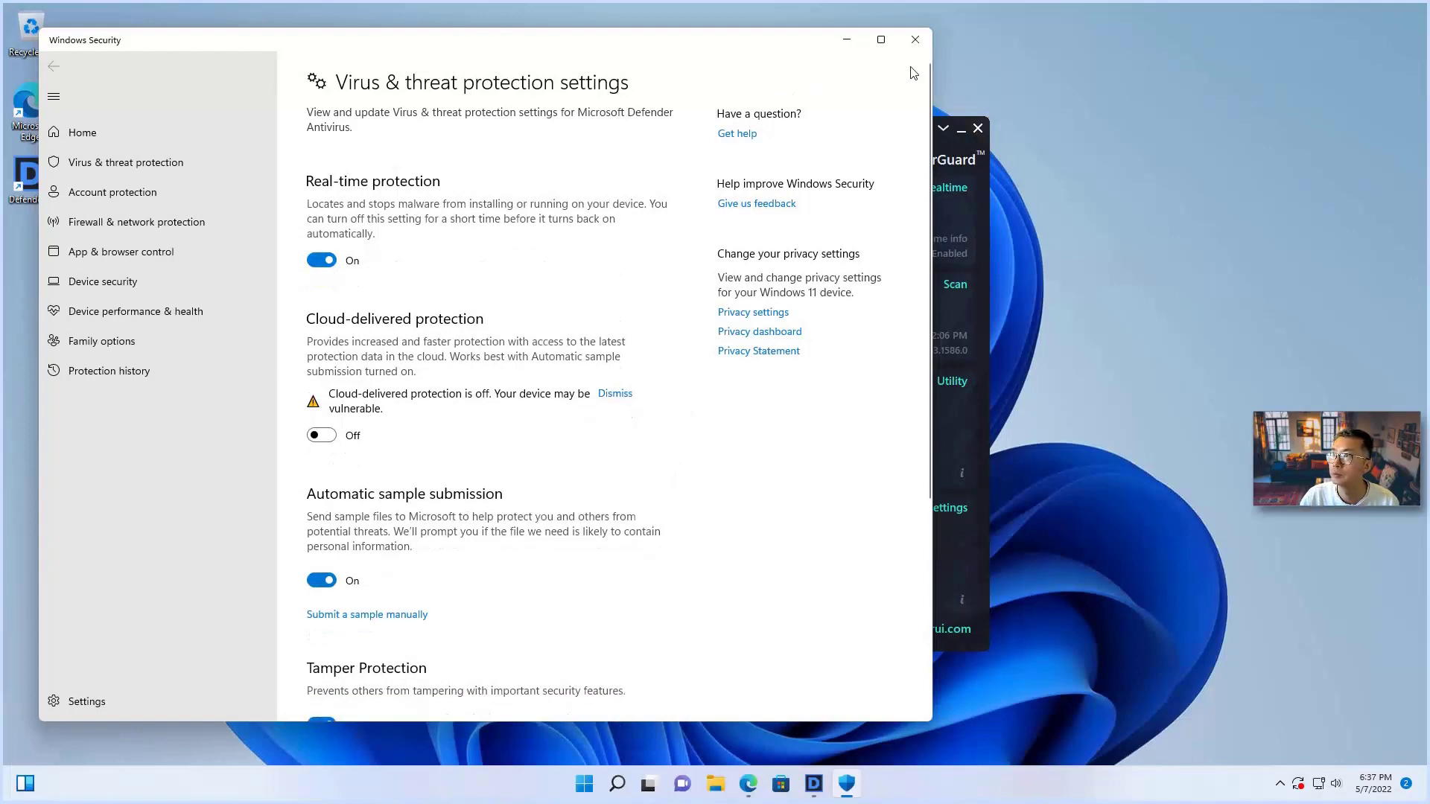
pyautogui.click(910, 40)
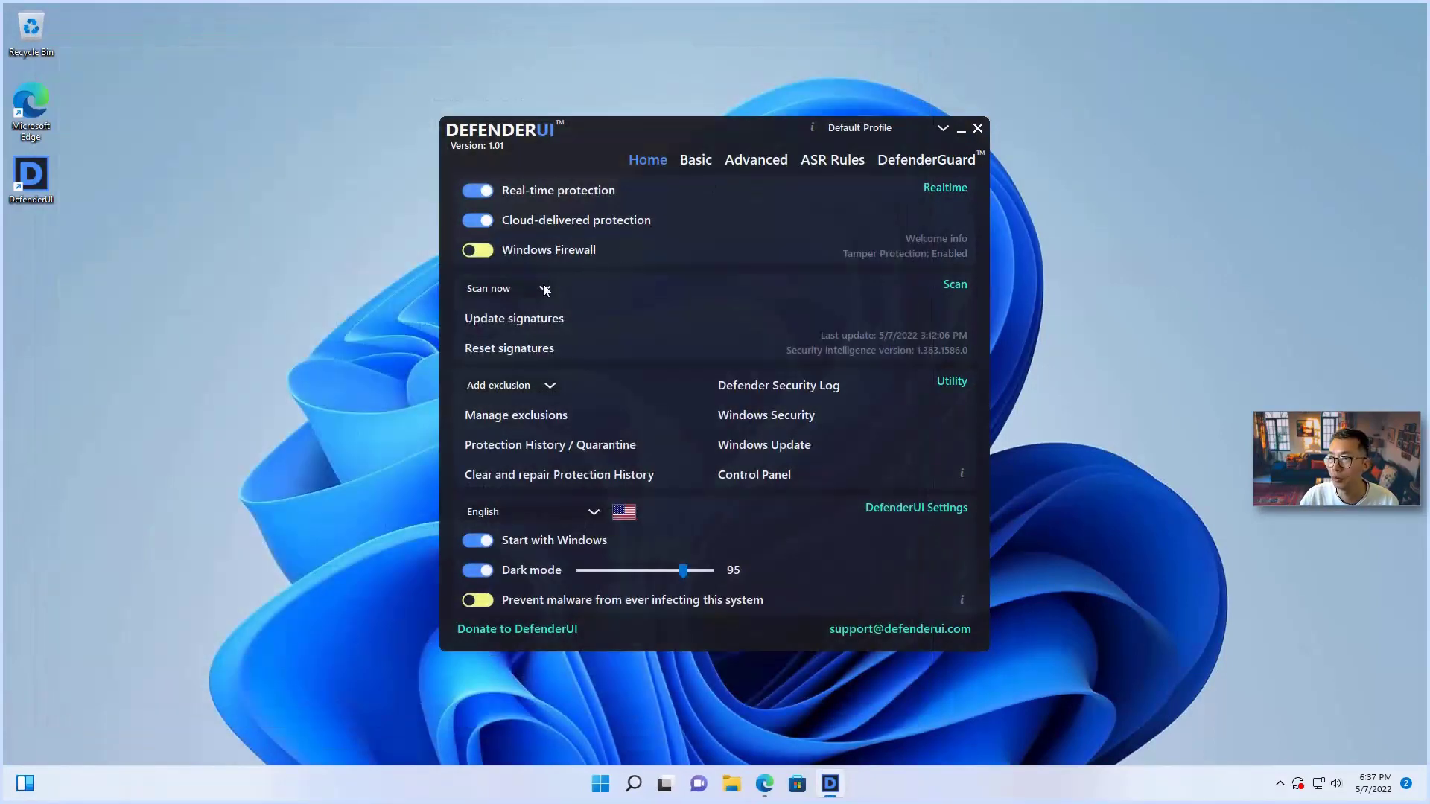
pyautogui.click(1279, 782)
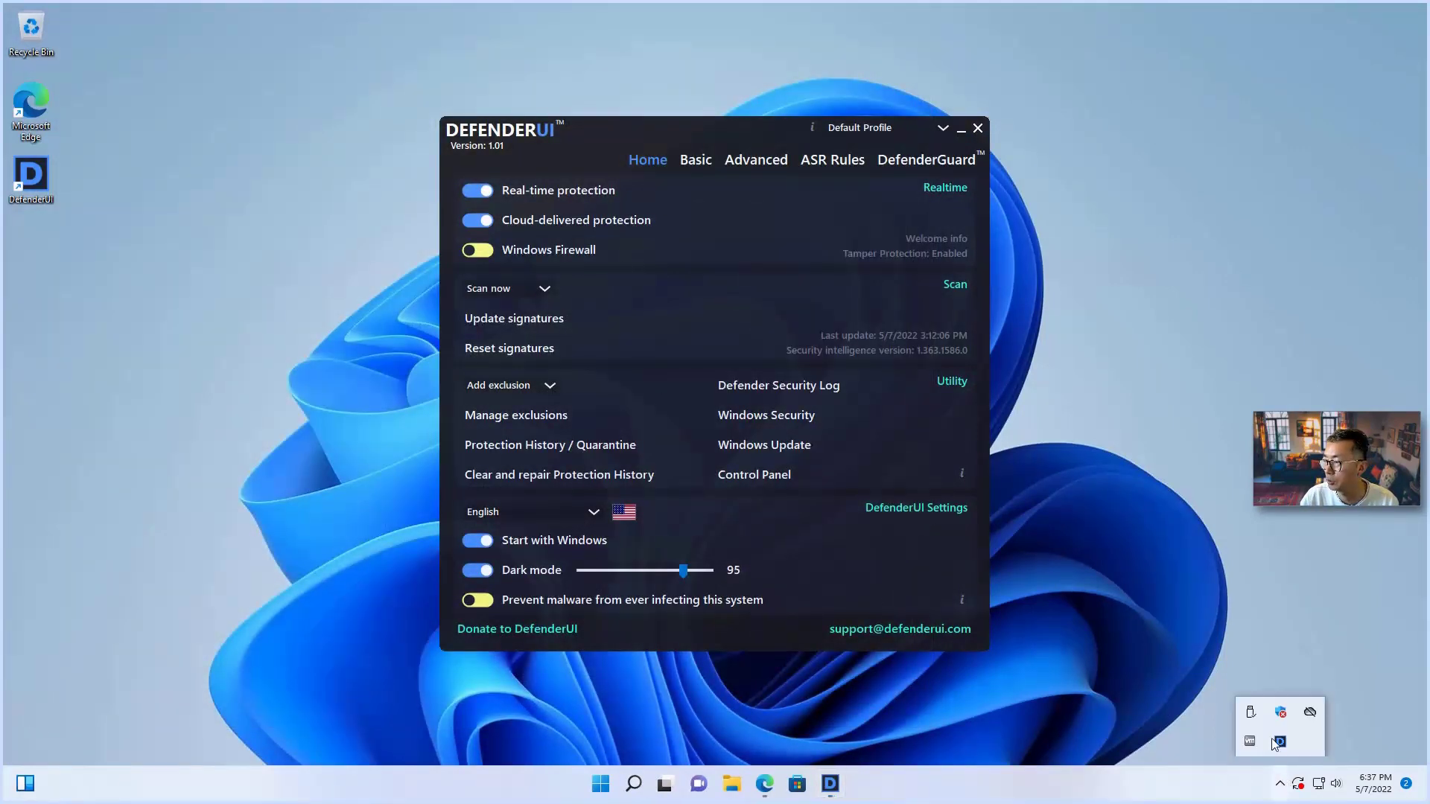
pyautogui.rightClick(1282, 740)
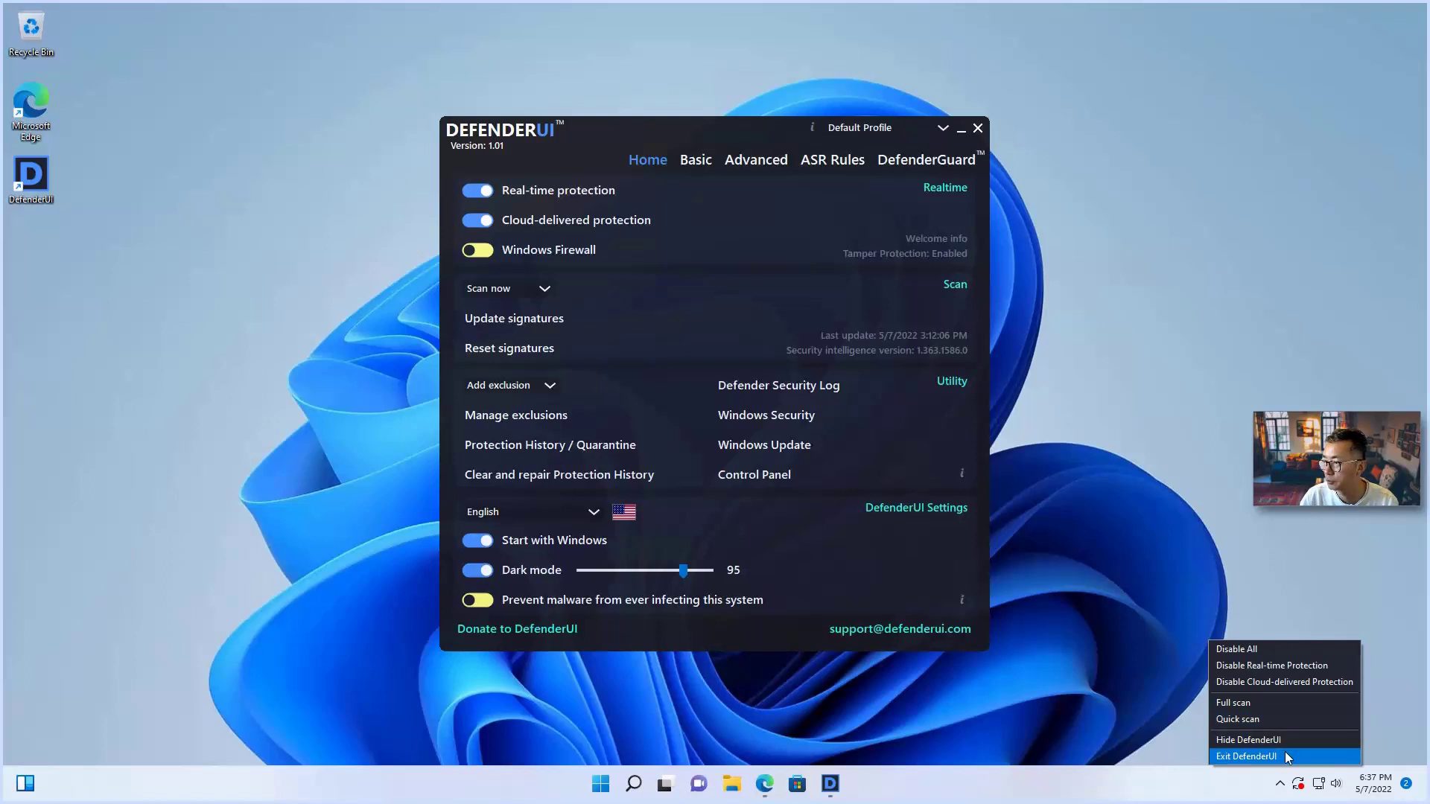
# Step: Turn Windows Firewall back on, then switch Tamper Protection off in Windows Security with admin approval
pyautogui.click(480, 250)
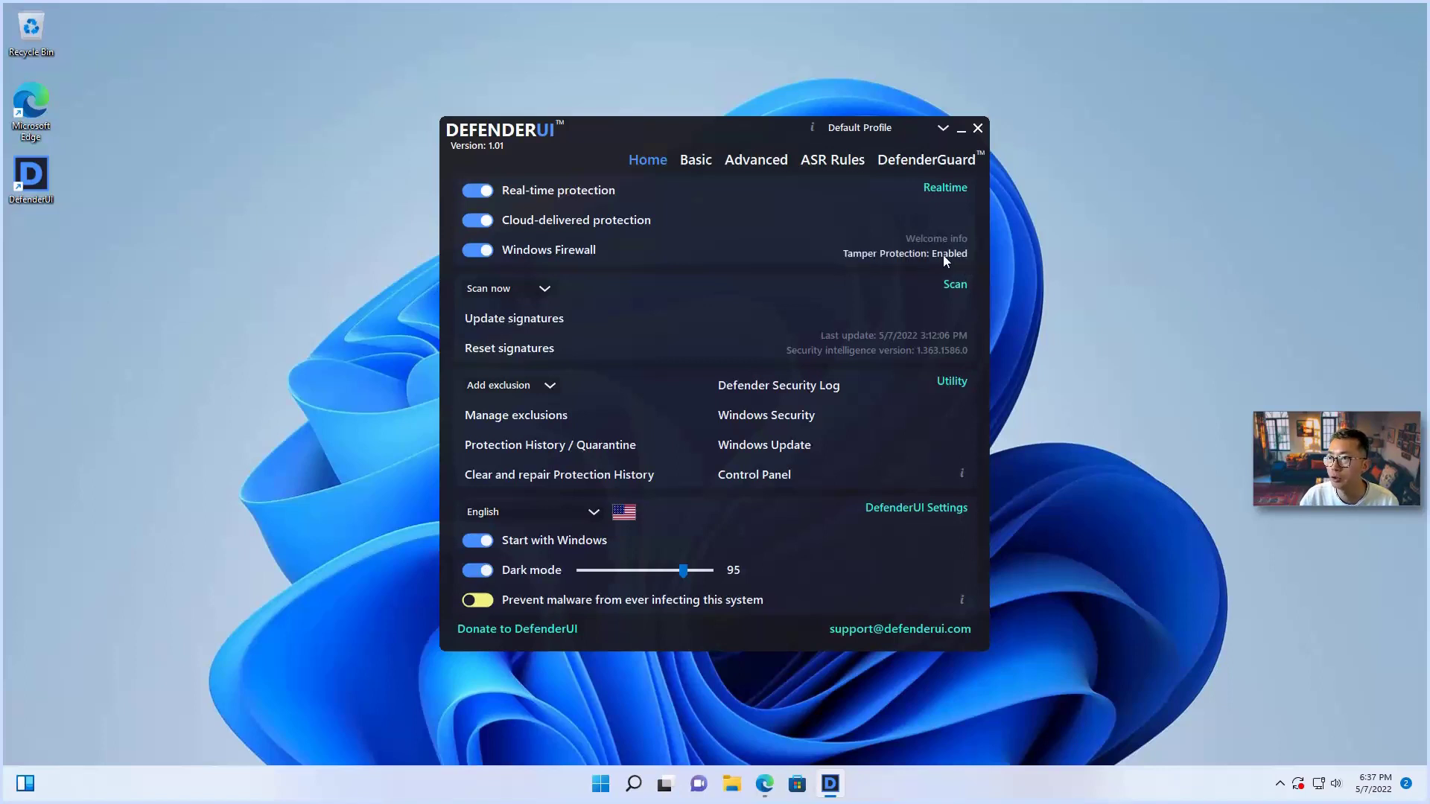
pyautogui.click(919, 256)
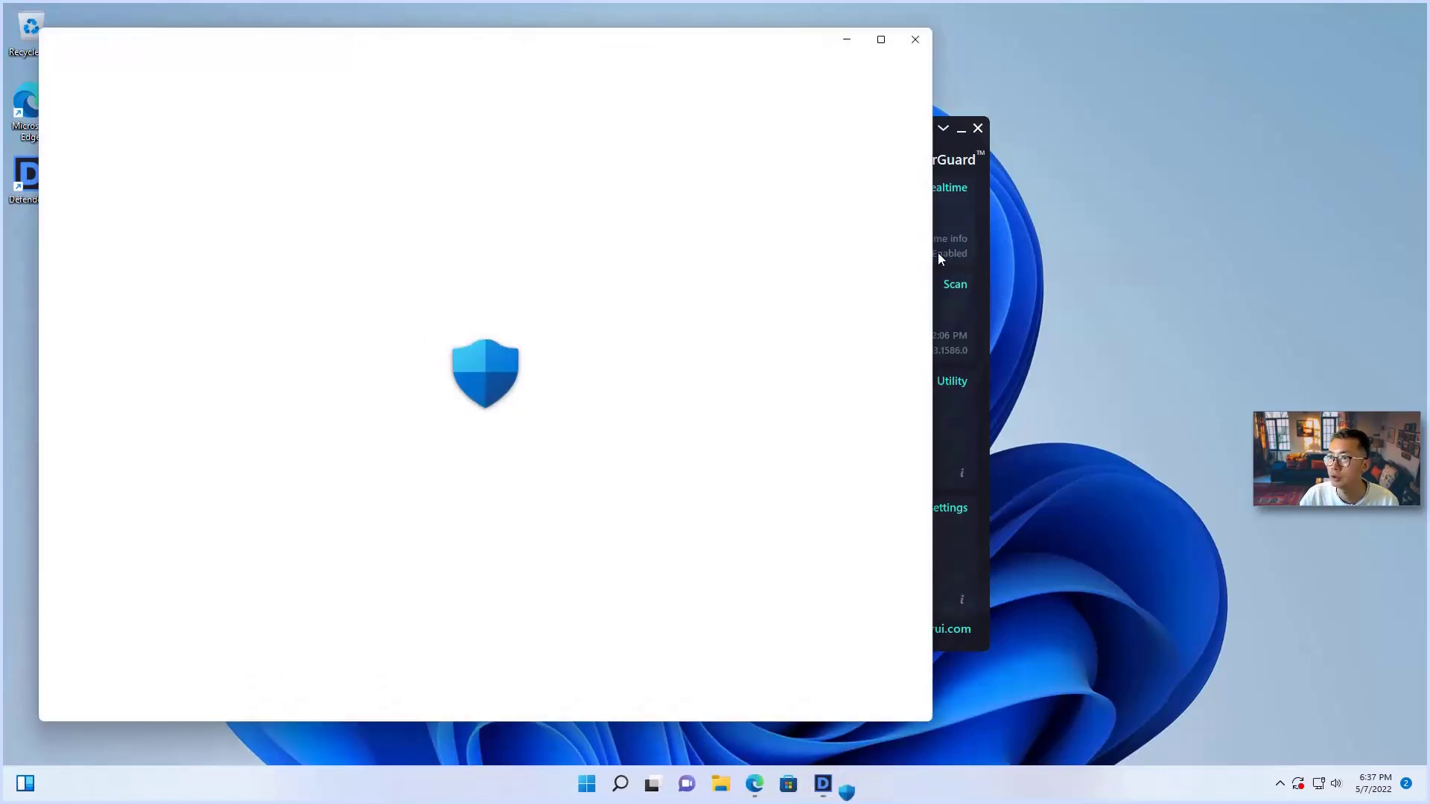
pyautogui.scroll(-4, 533, 618)
pyautogui.click(326, 400)
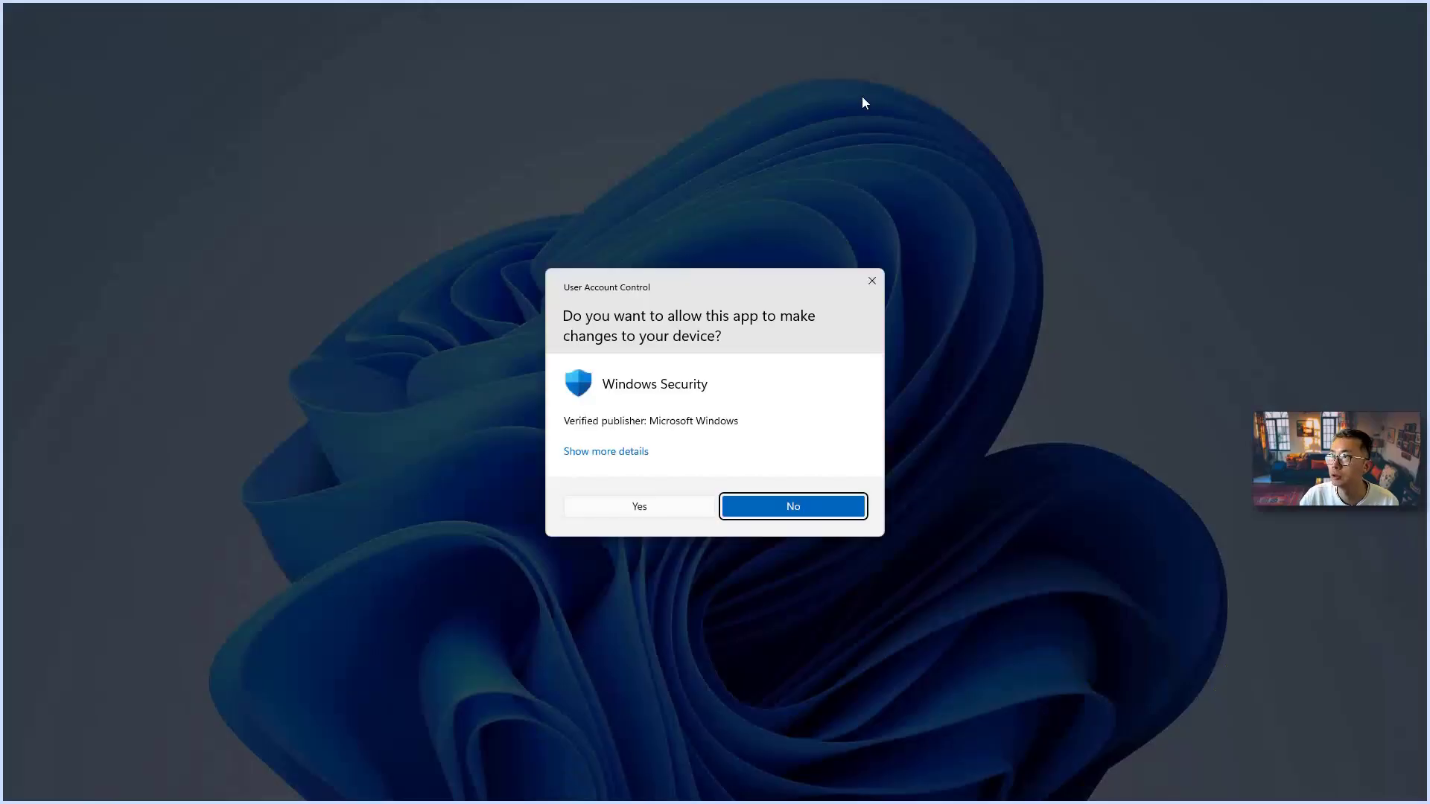
pyautogui.click(678, 511)
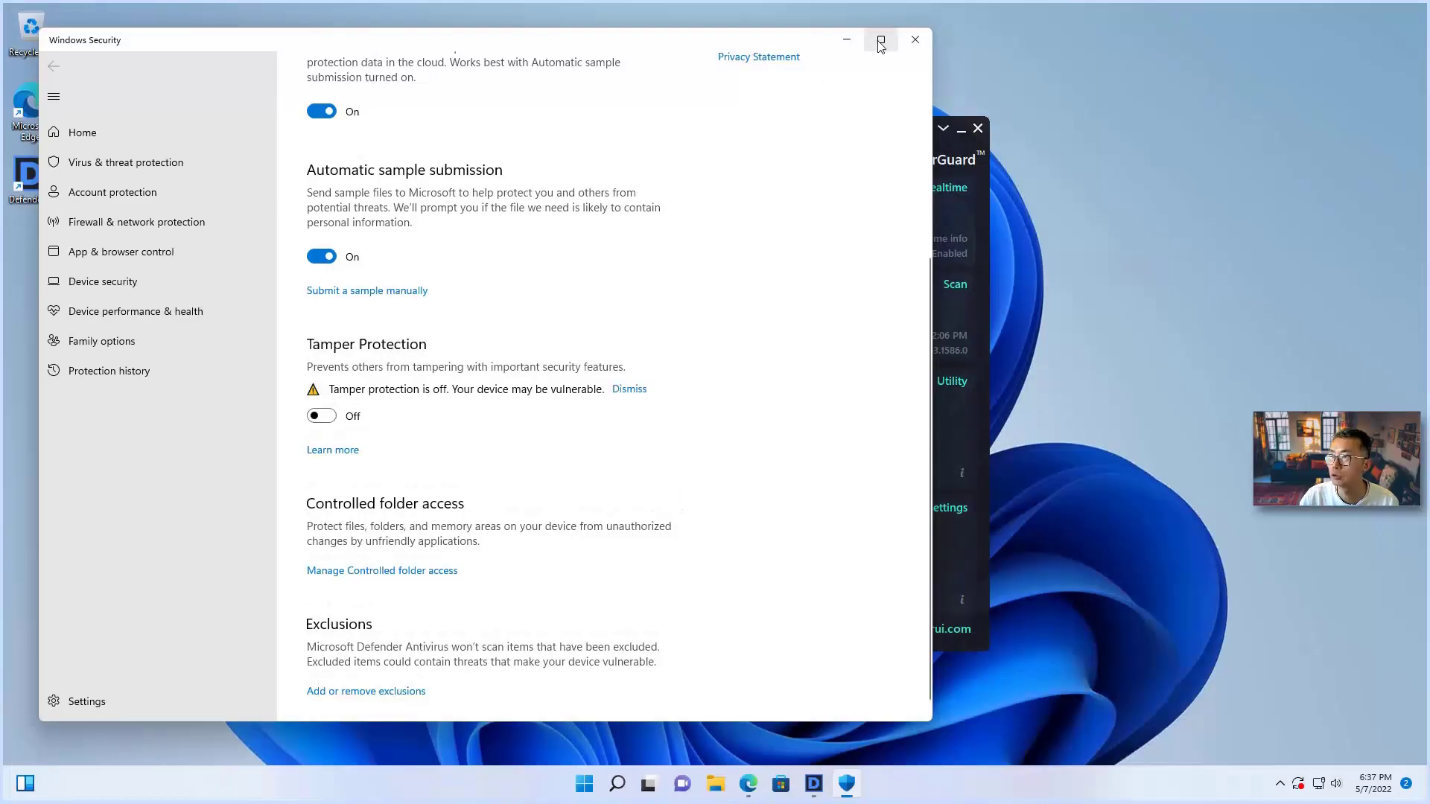
pyautogui.click(900, 34)
# Step: Turn off real-time, cloud-delivered protection and Windows Firewall in DefenderUI, dismissing the firewall warning
pyautogui.click(477, 191)
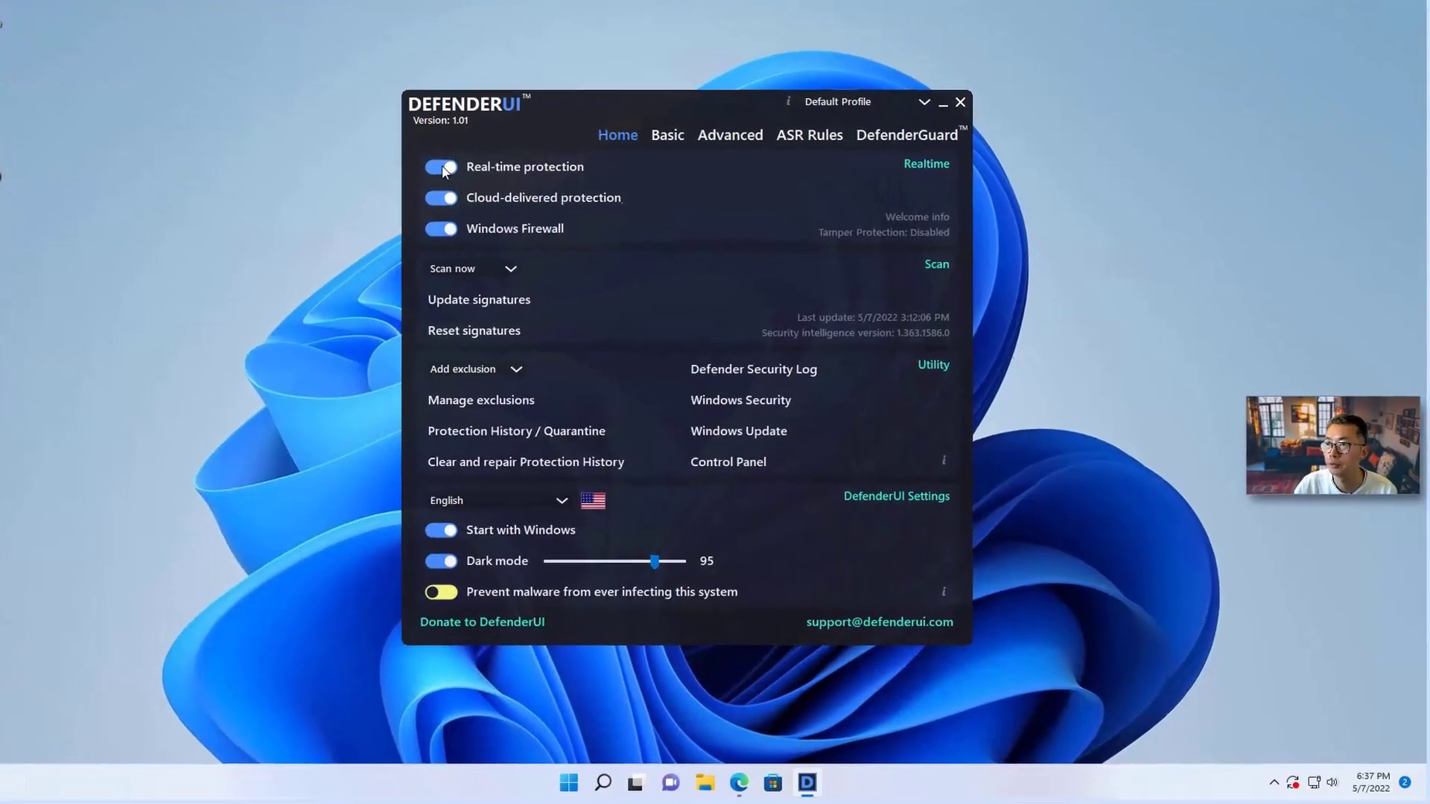
pyautogui.click(477, 220)
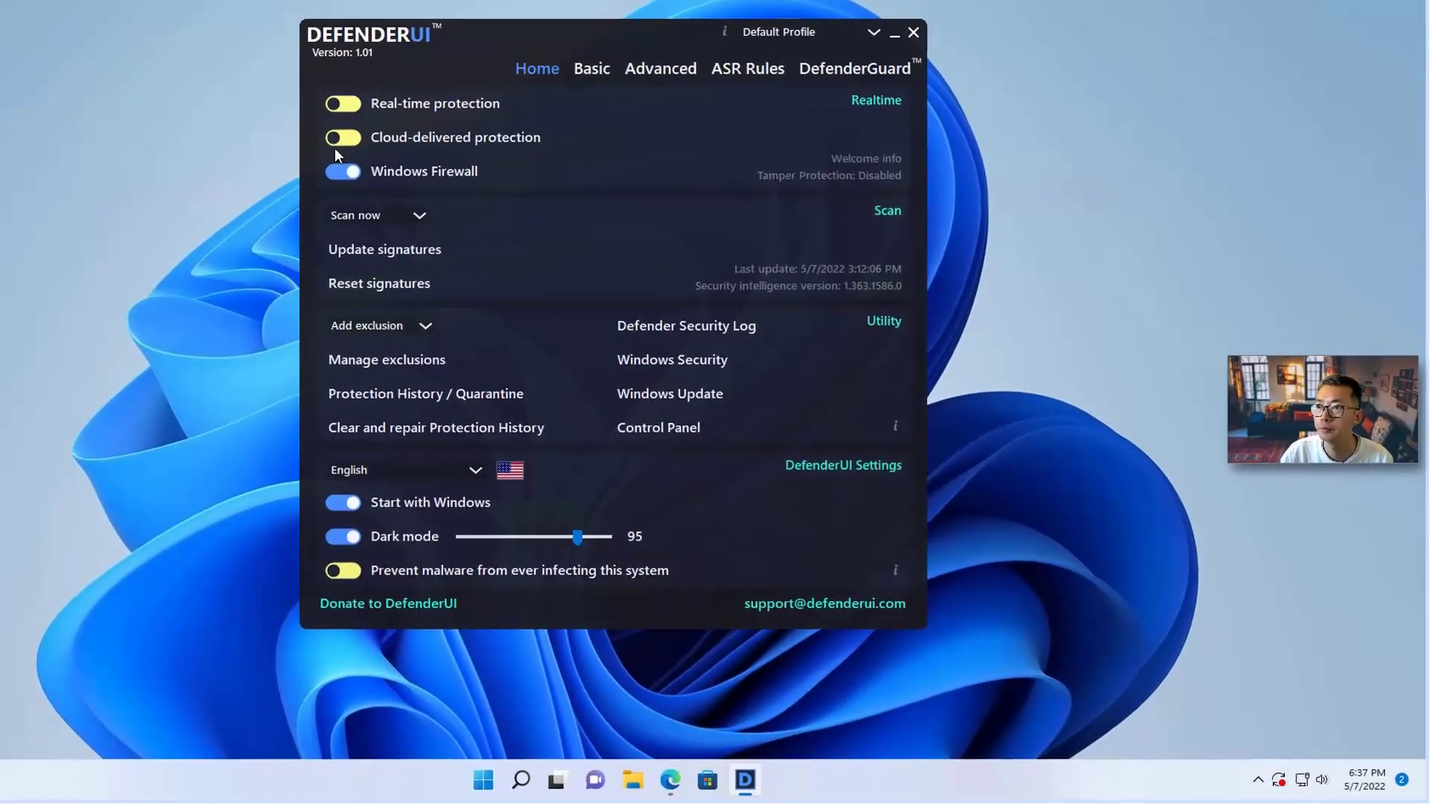
pyautogui.click(336, 171)
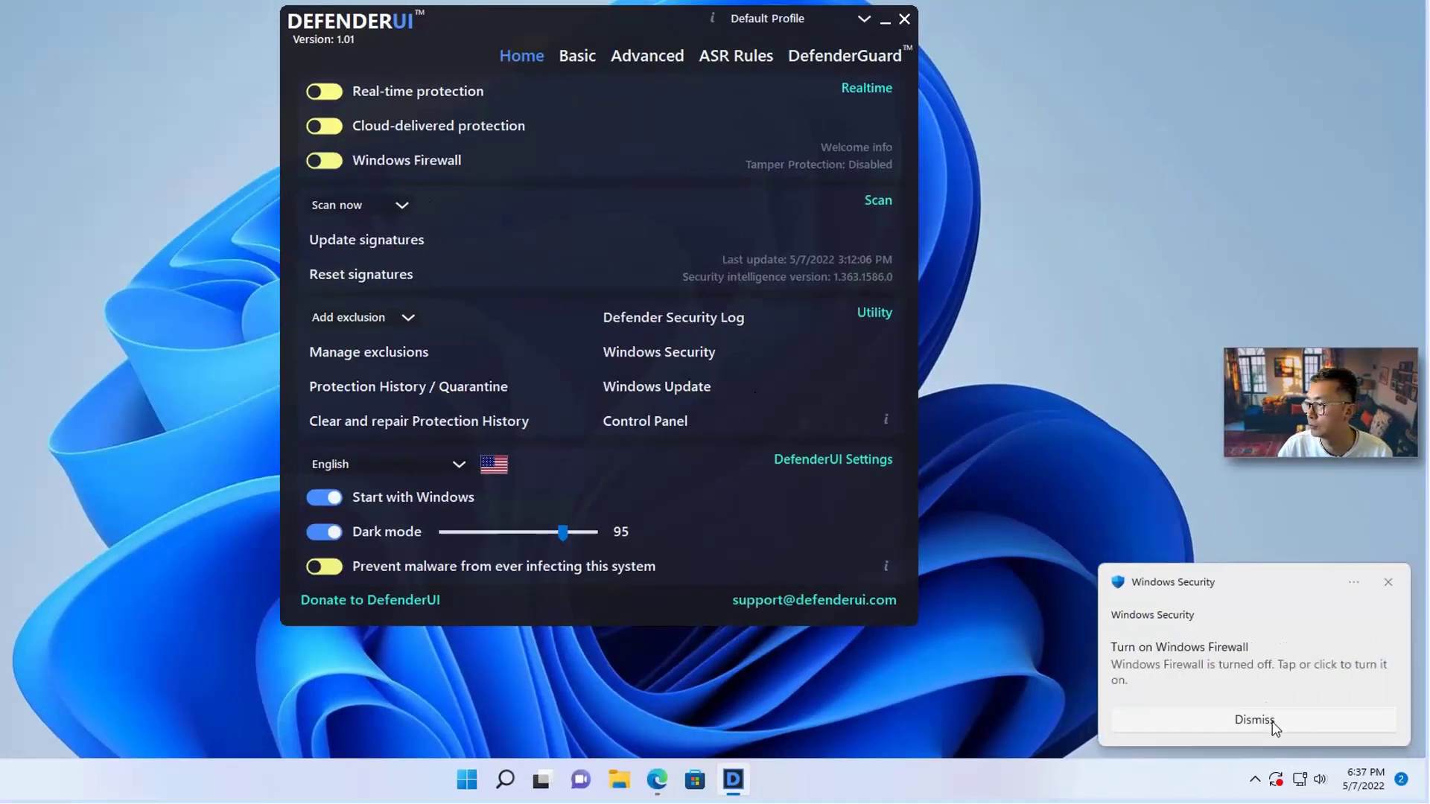
pyautogui.click(1257, 720)
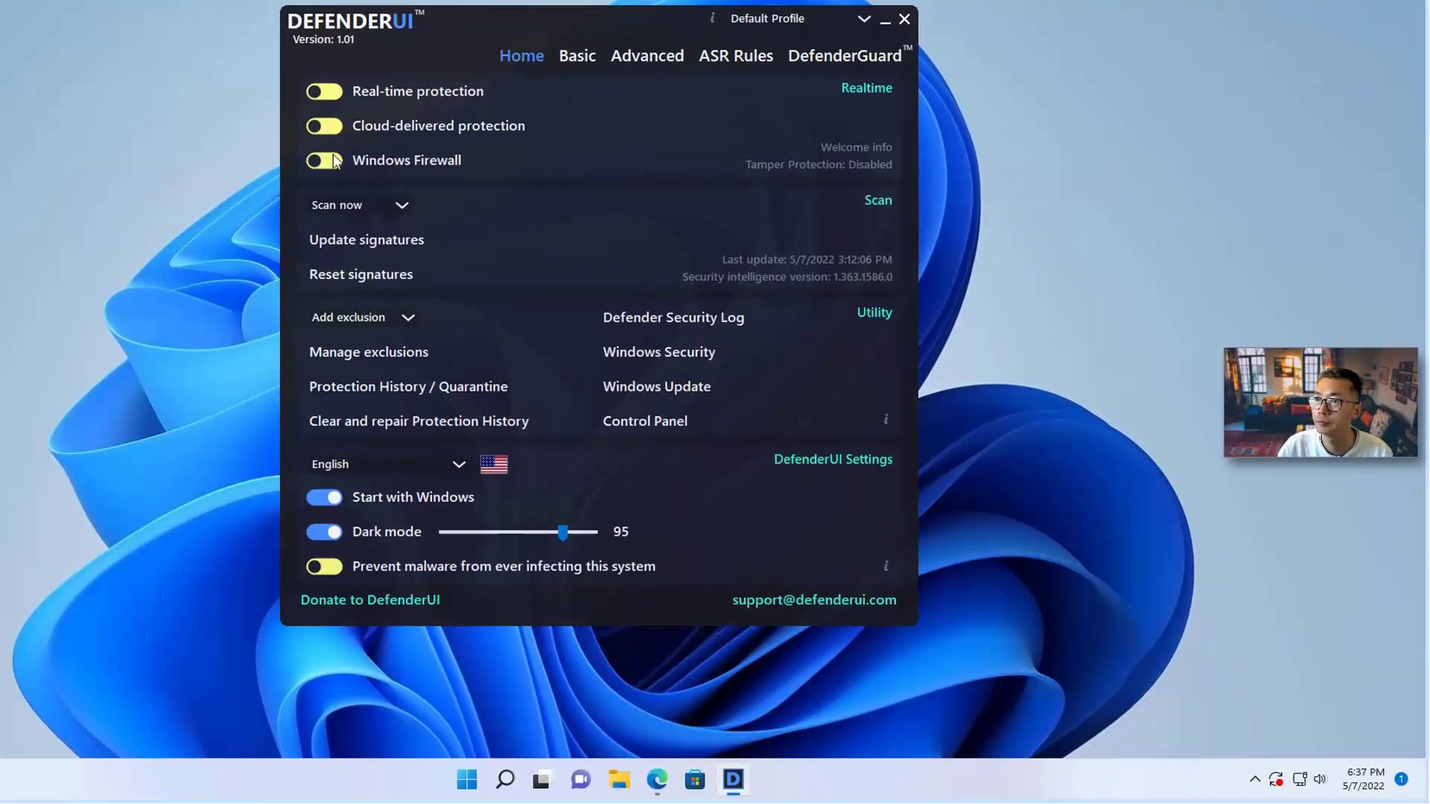
# Step: Turn real-time protection back on and briefly view the Scan now scan-type list
pyautogui.click(338, 91)
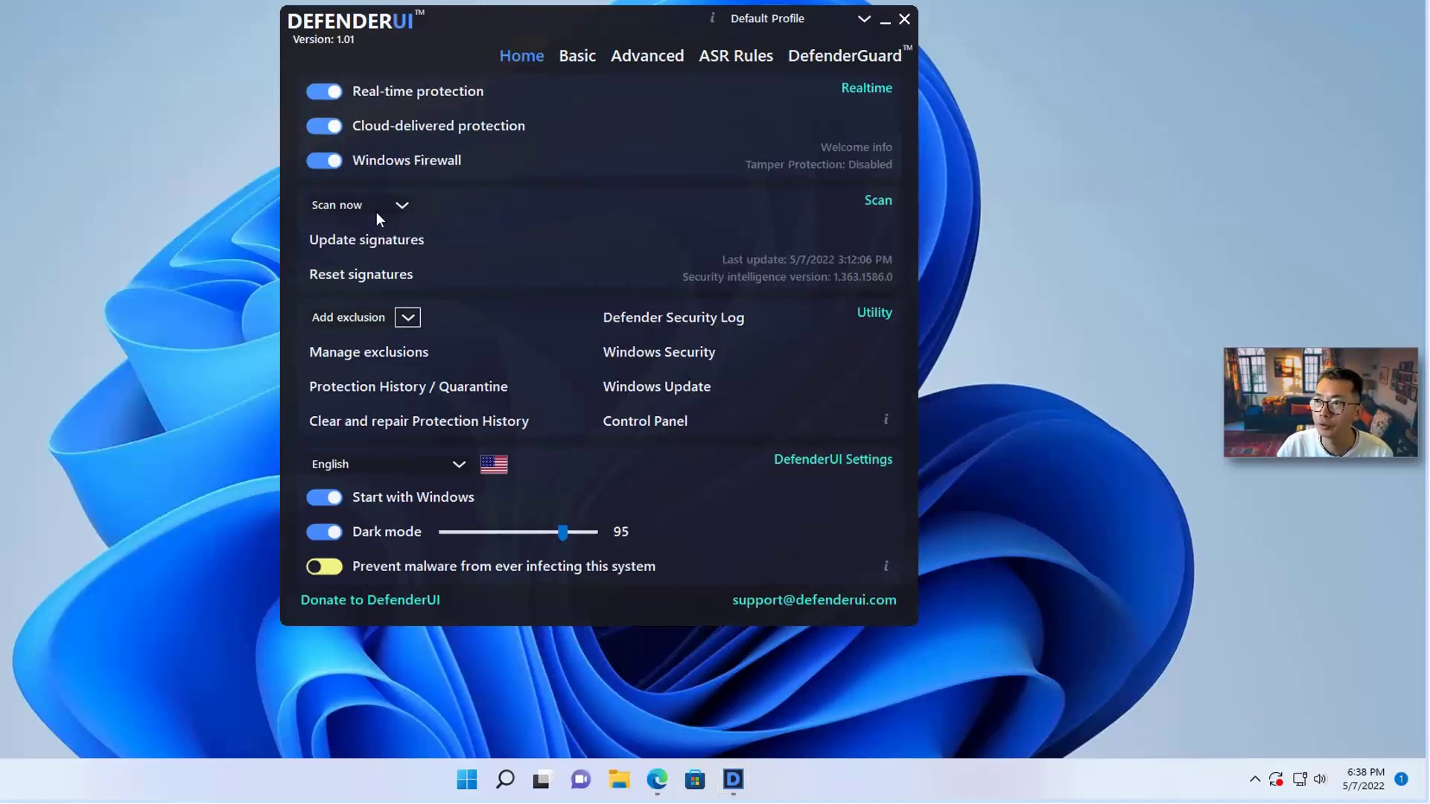
pyautogui.click(405, 208)
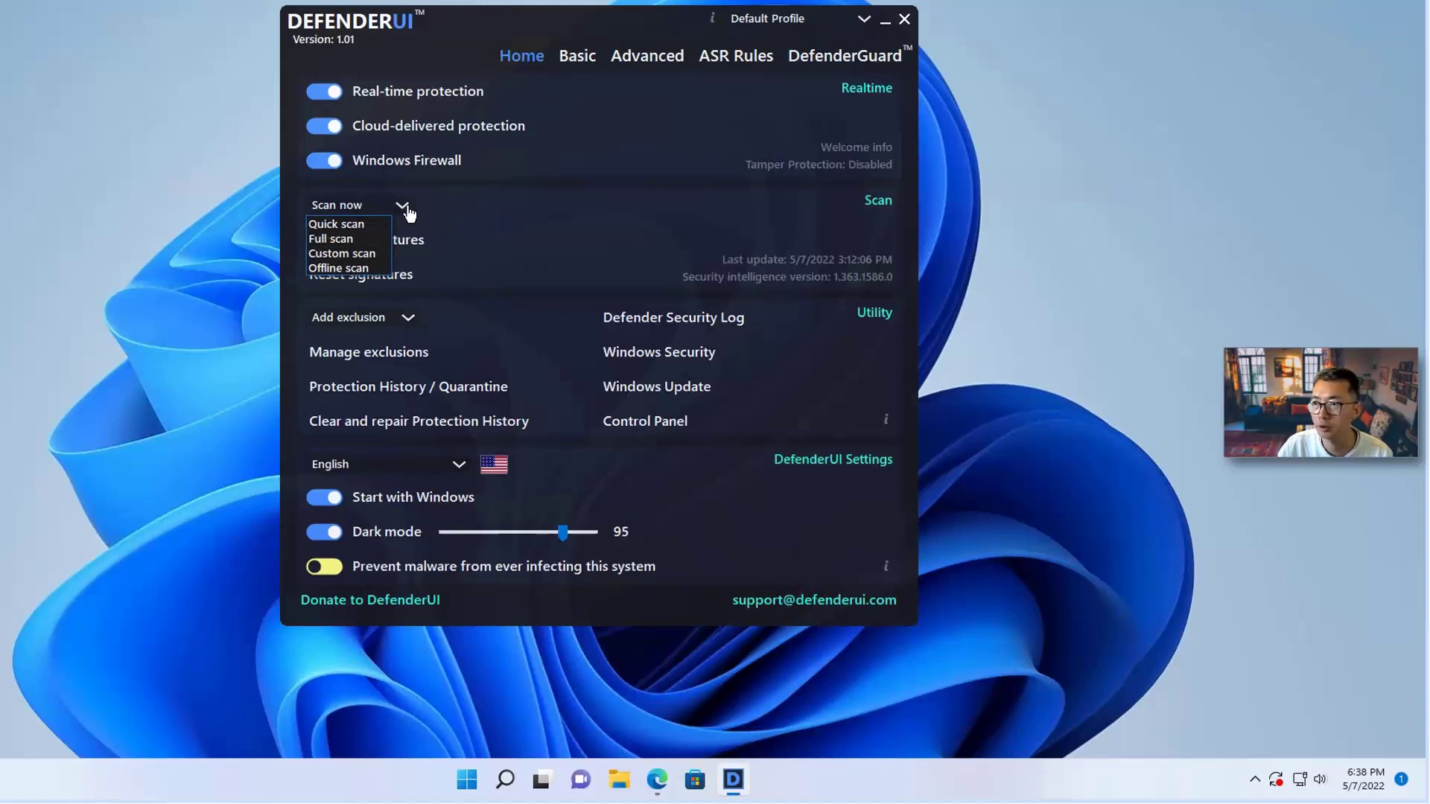
pyautogui.click(546, 228)
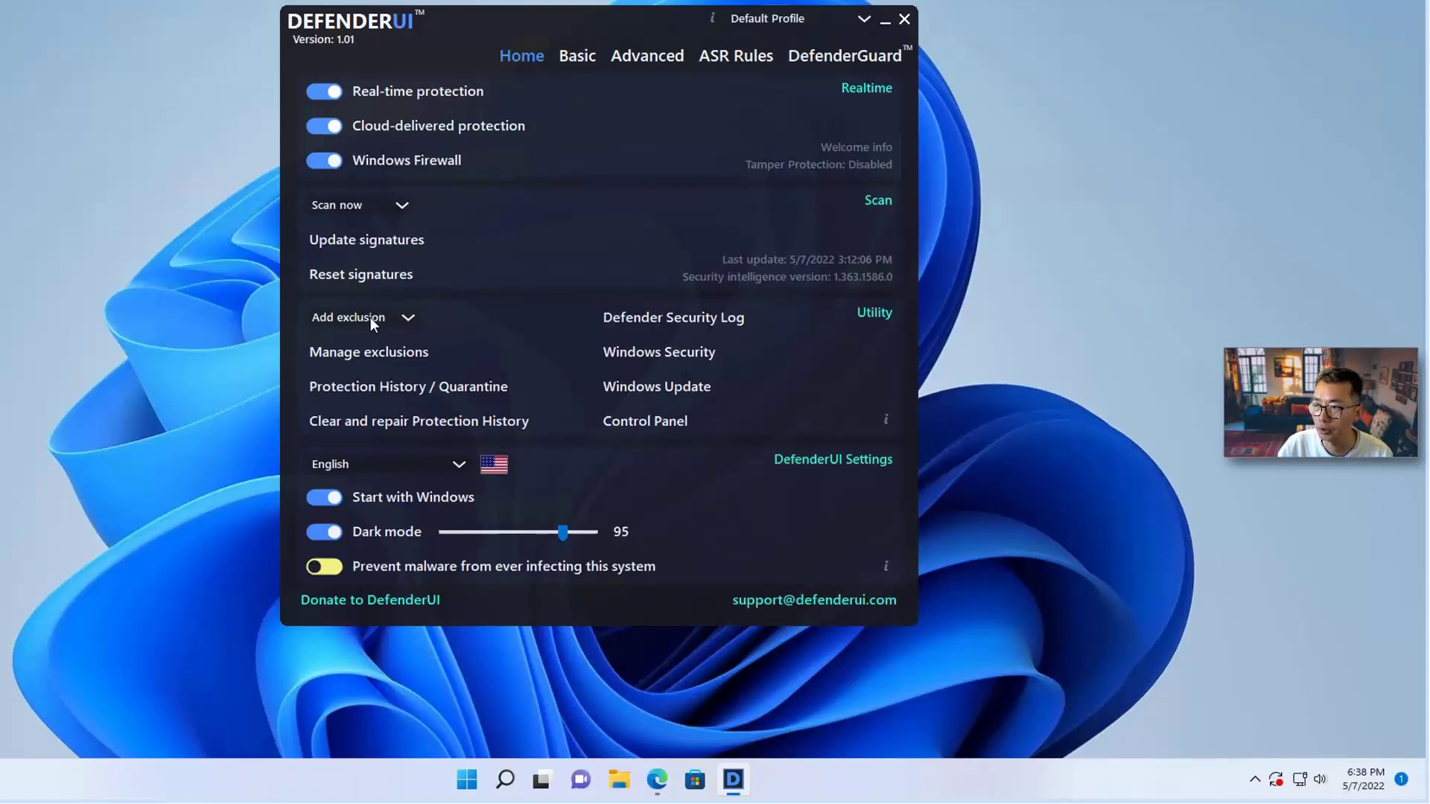
# Step: Check the empty Remove exclusions panel, then open Windows Security's exclusion settings with admin approval
pyautogui.click(408, 354)
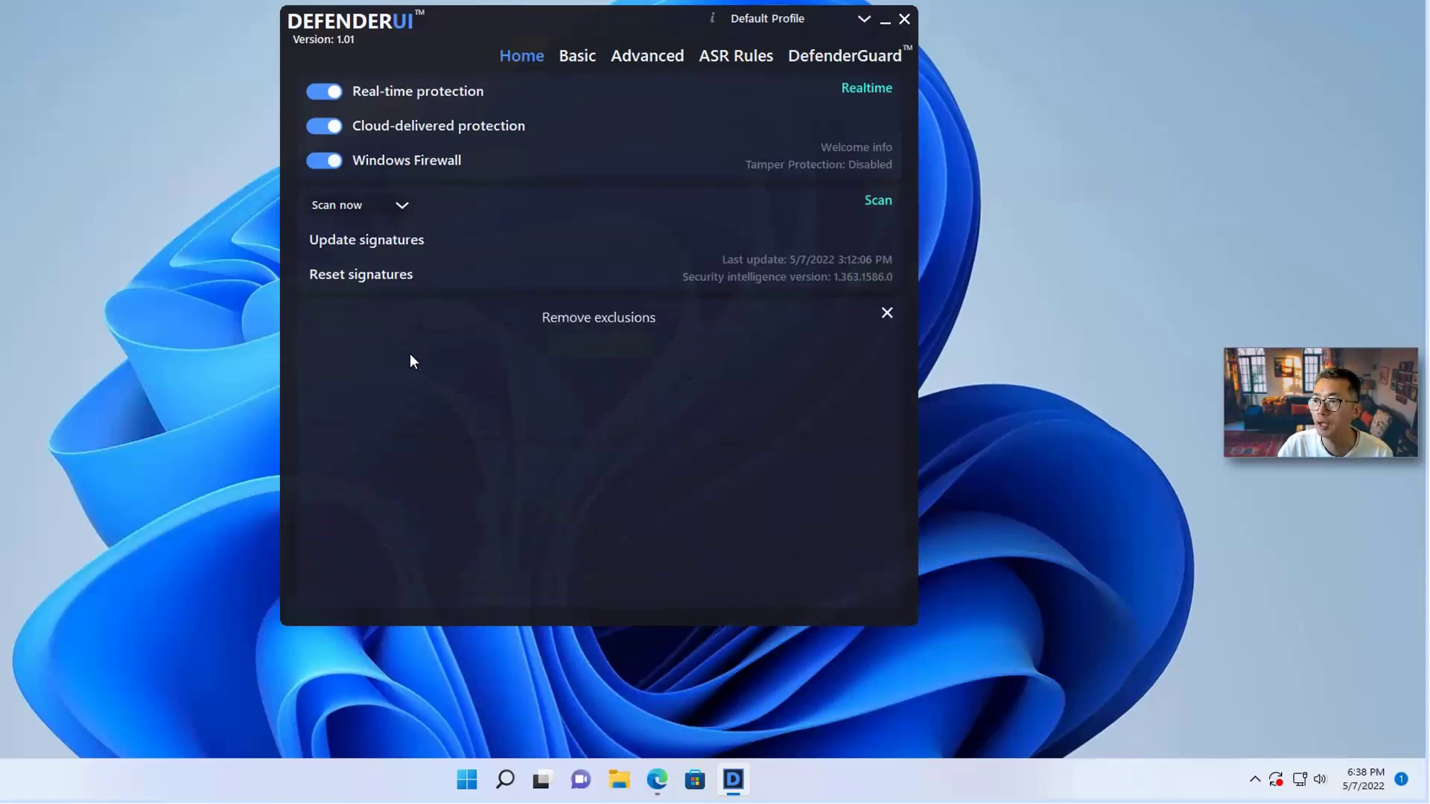
pyautogui.click(889, 314)
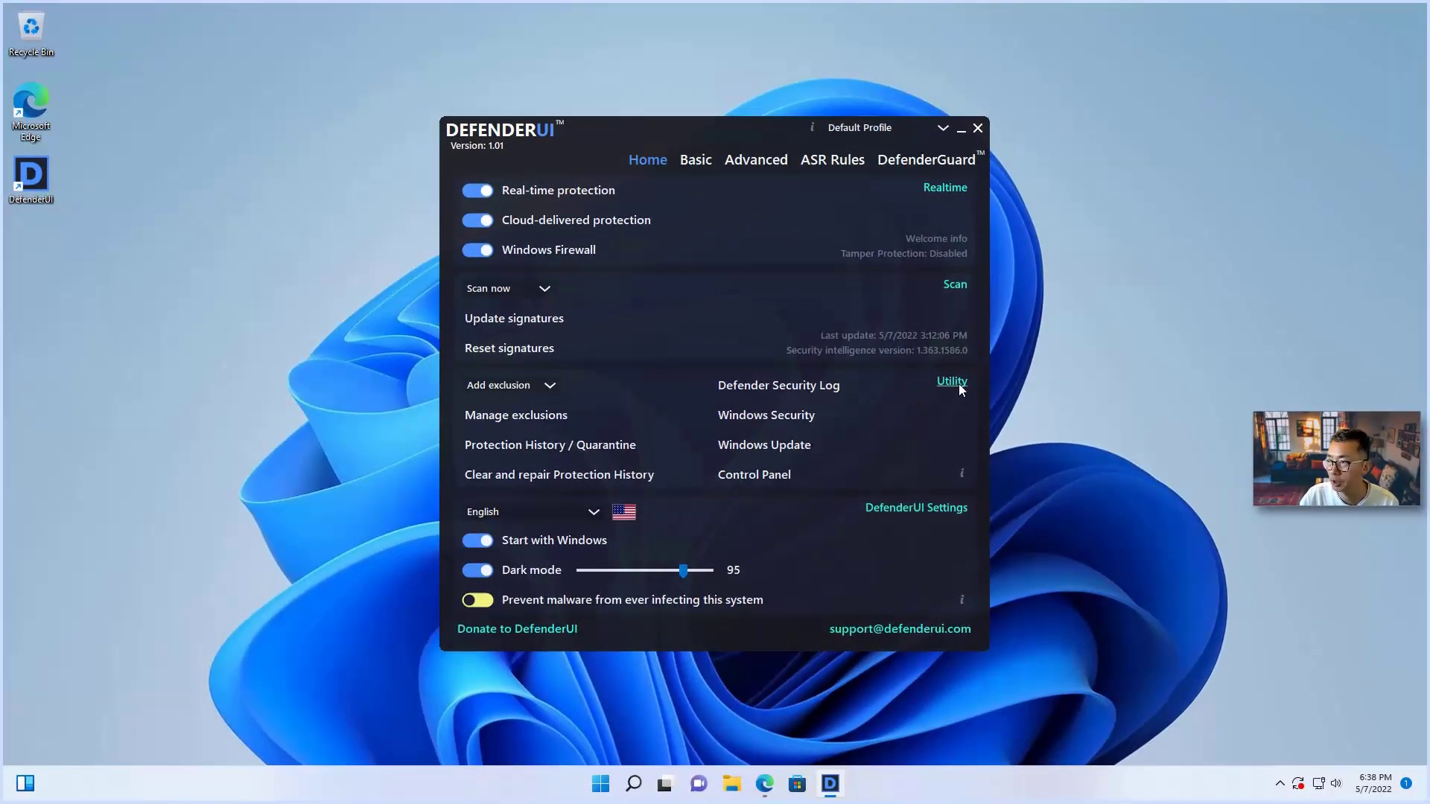
pyautogui.click(959, 384)
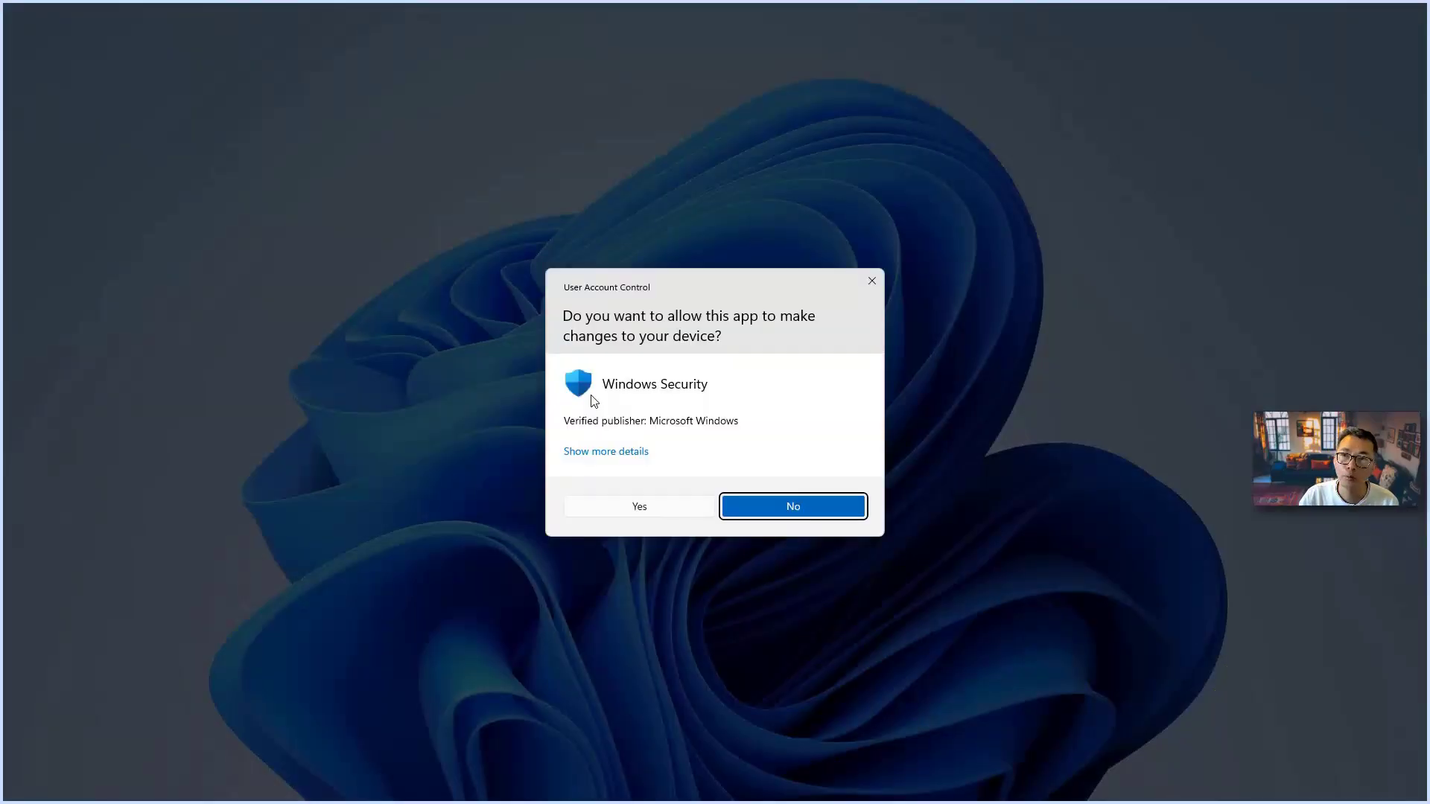
pyautogui.click(649, 508)
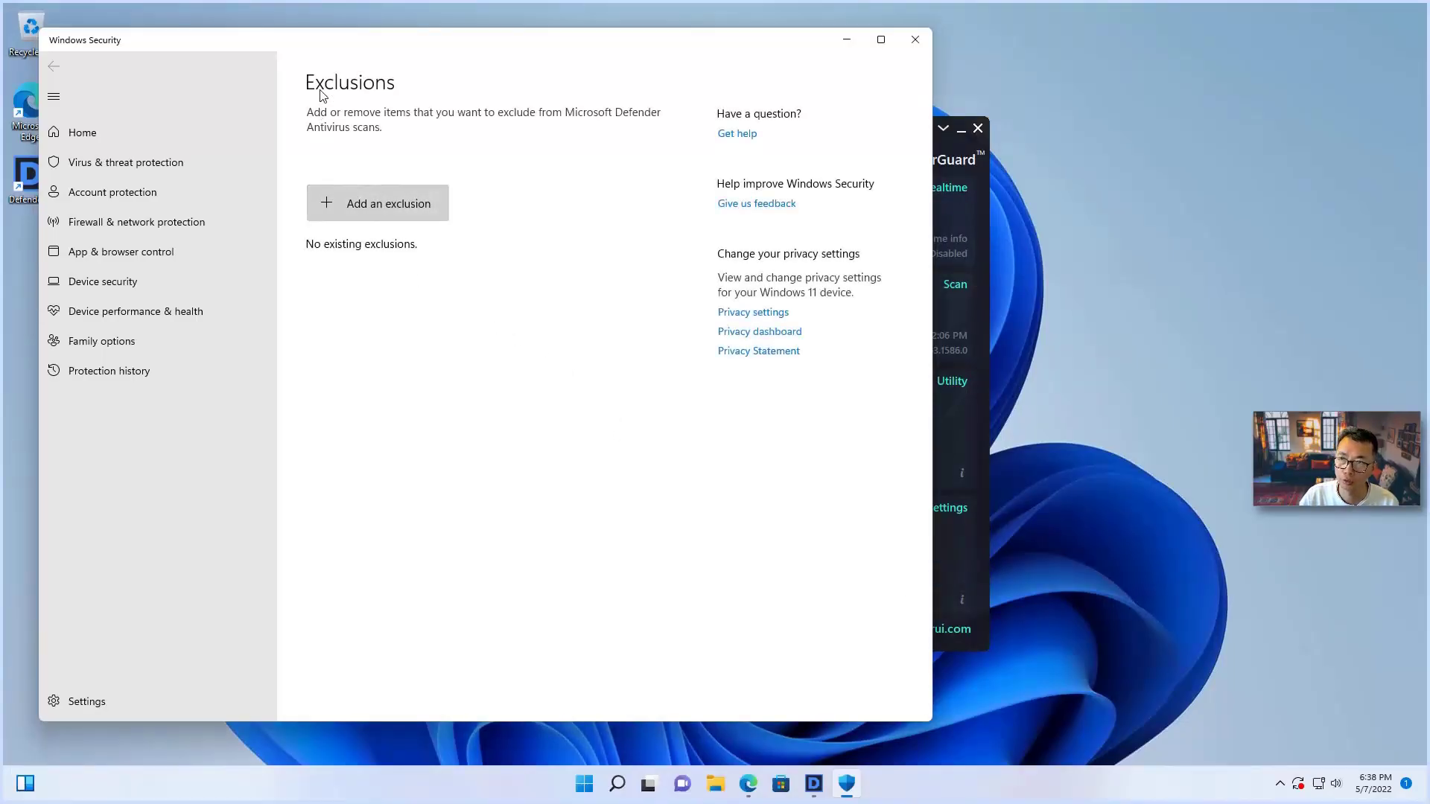
# Step: Add the Videos folder as a folder exclusion in Windows Security
pyautogui.click(421, 216)
pyautogui.click(390, 240)
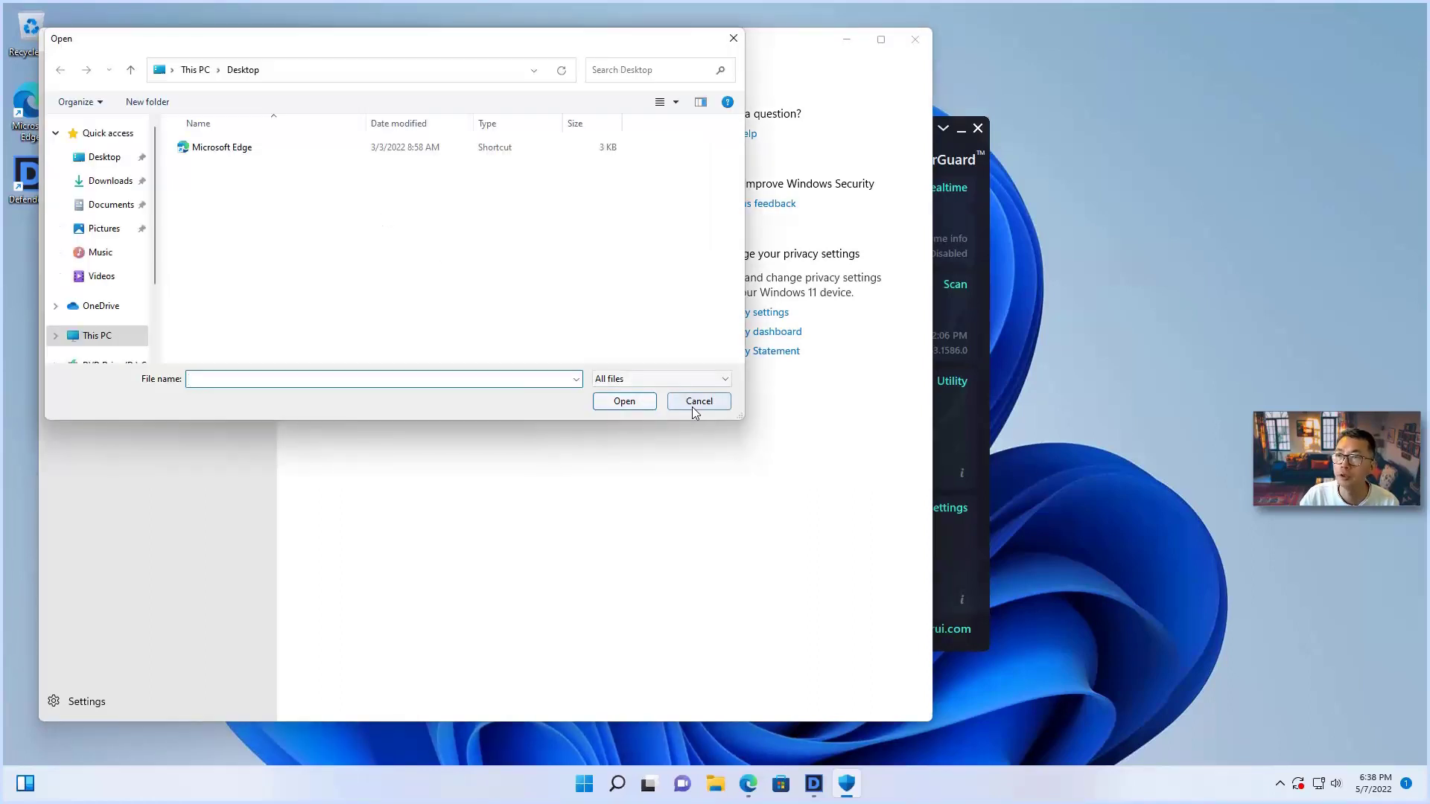
pyautogui.click(699, 402)
pyautogui.click(412, 206)
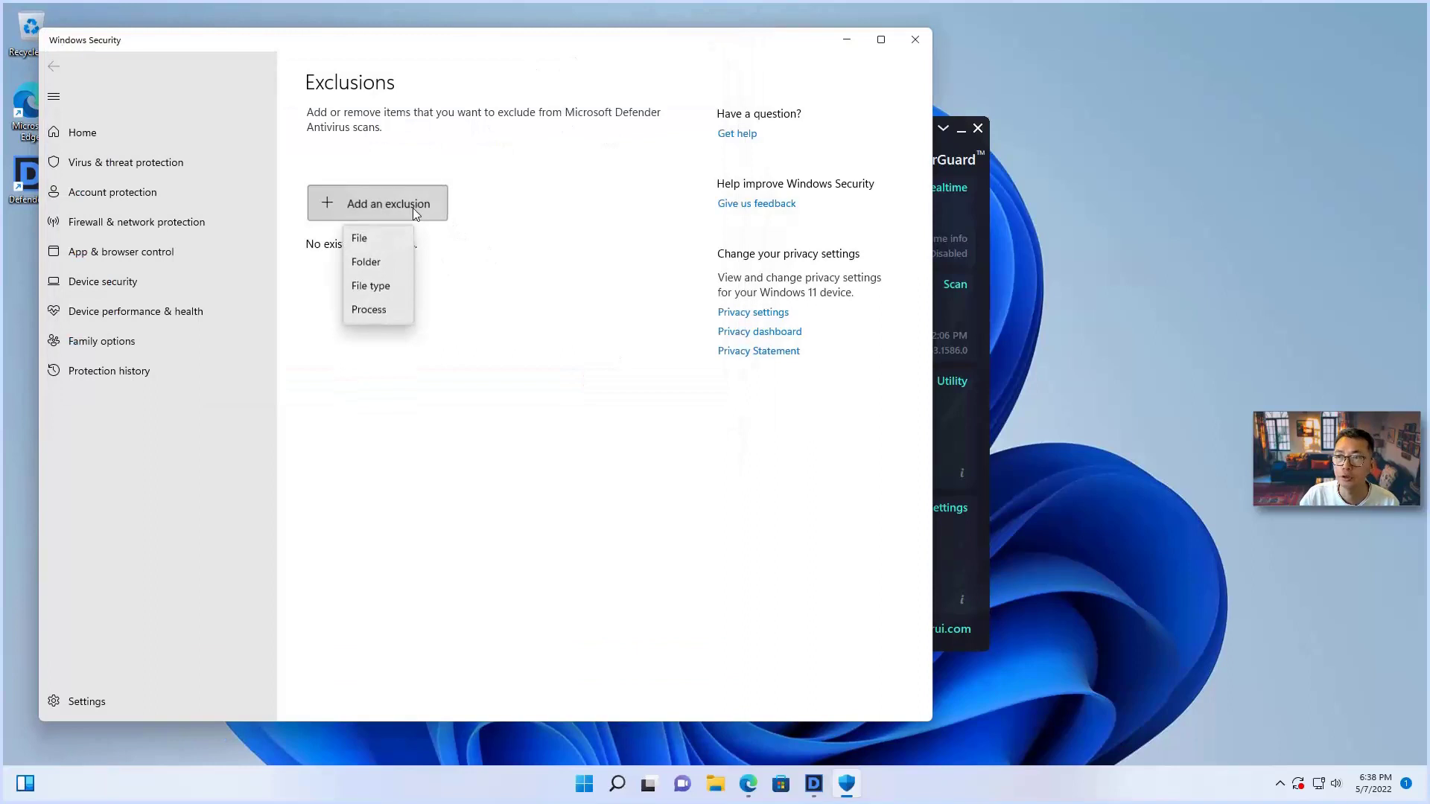
pyautogui.click(397, 264)
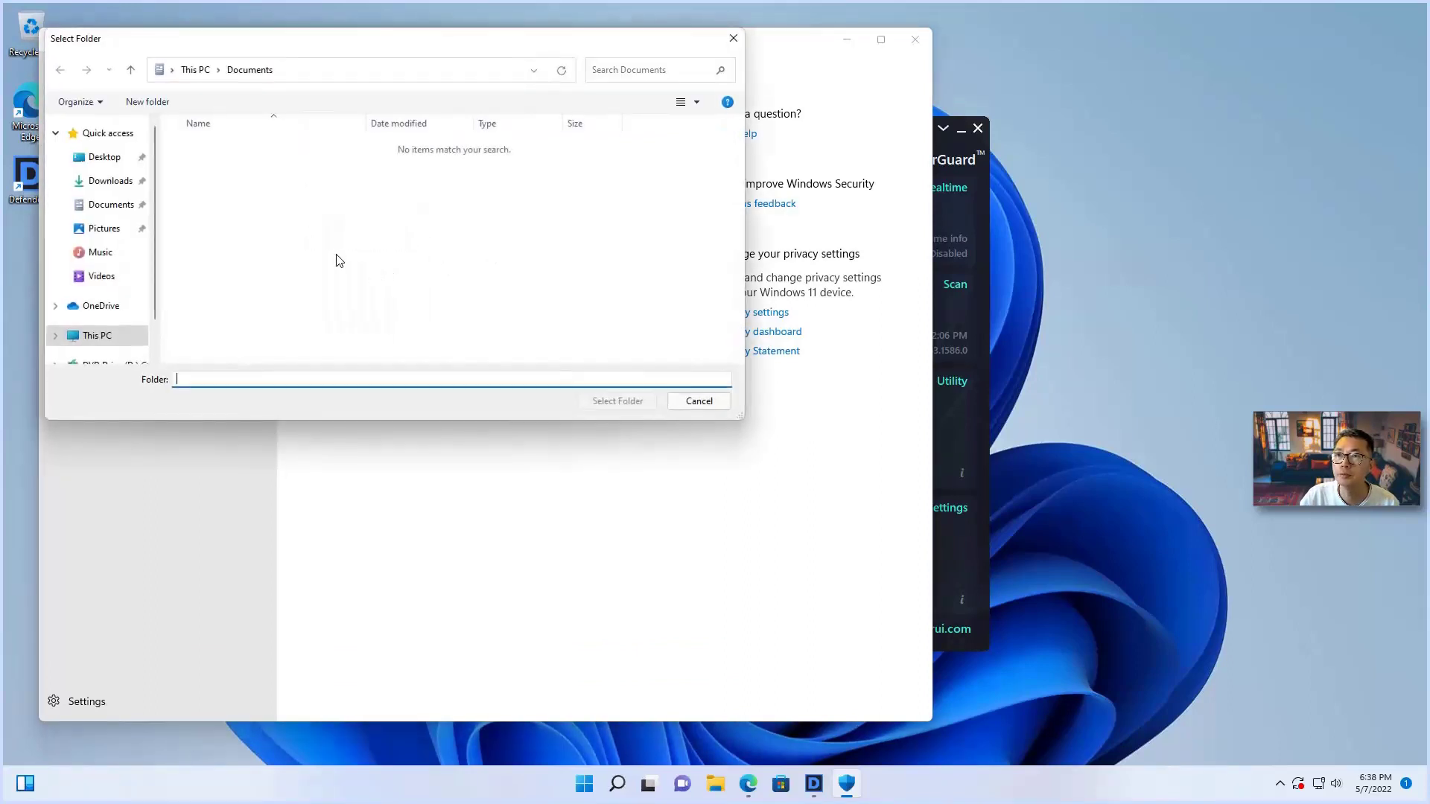
pyautogui.click(101, 276)
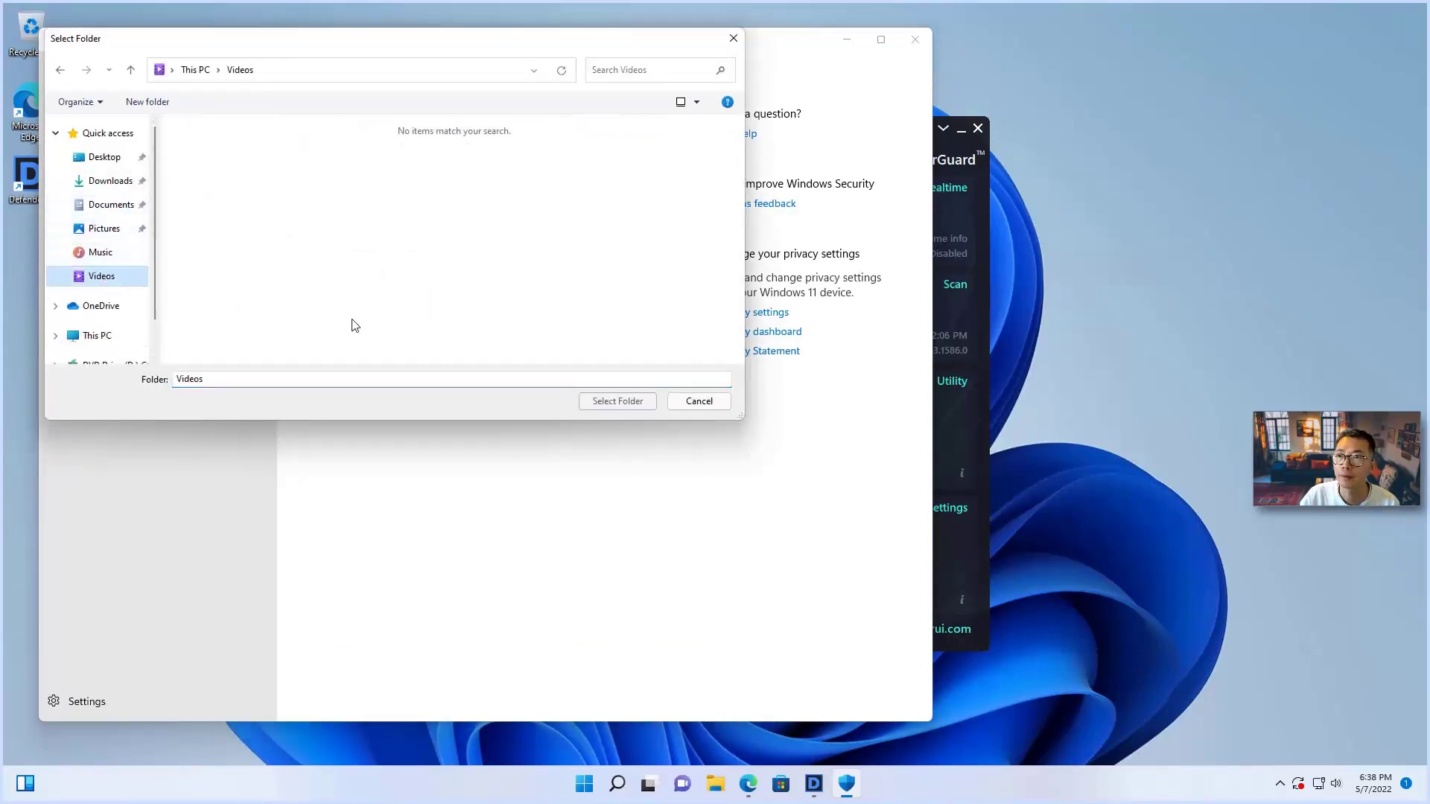
pyautogui.click(618, 402)
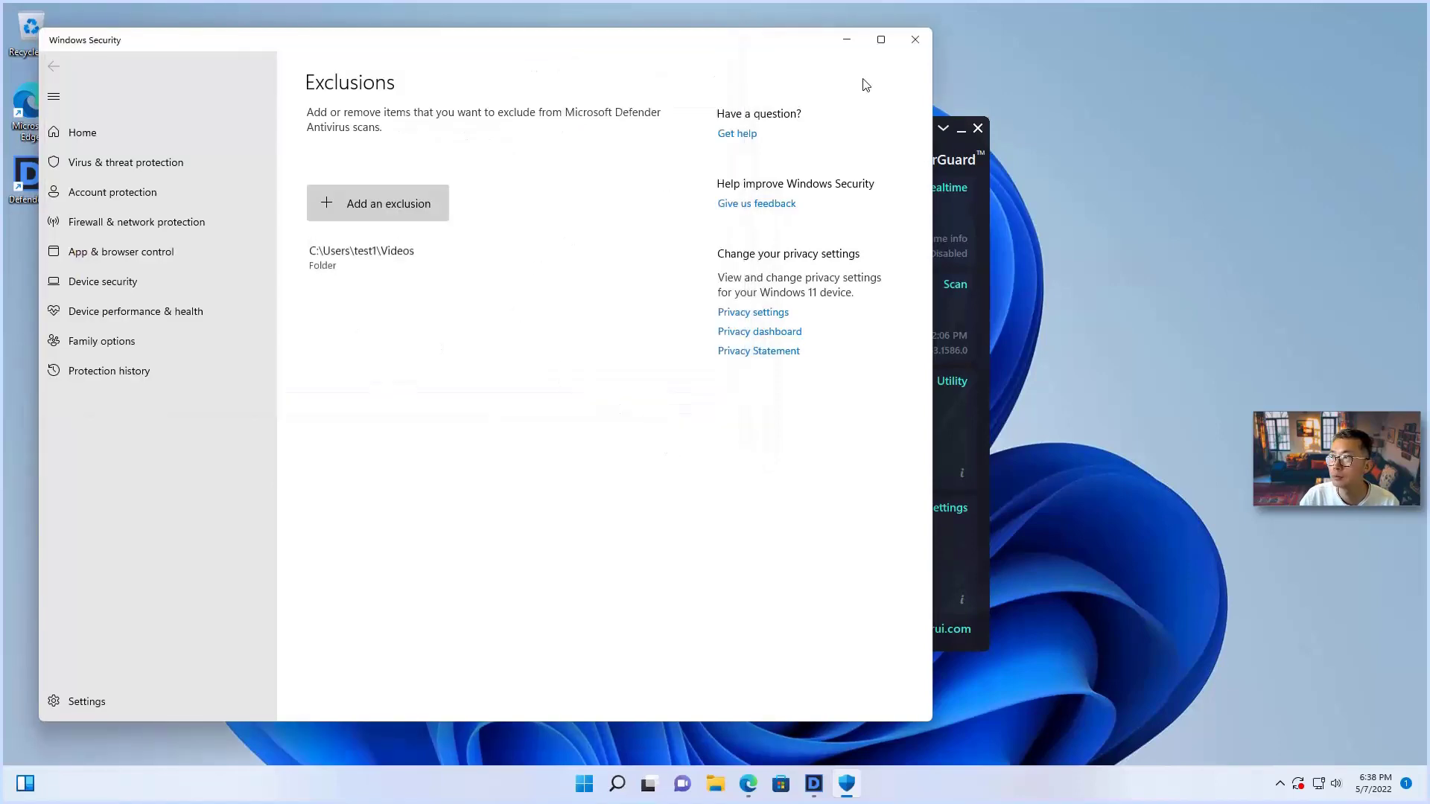
# Step: Close Windows Security and remove the Videos folder exclusion from DefenderUI's Remove exclusions panel
pyautogui.click(915, 40)
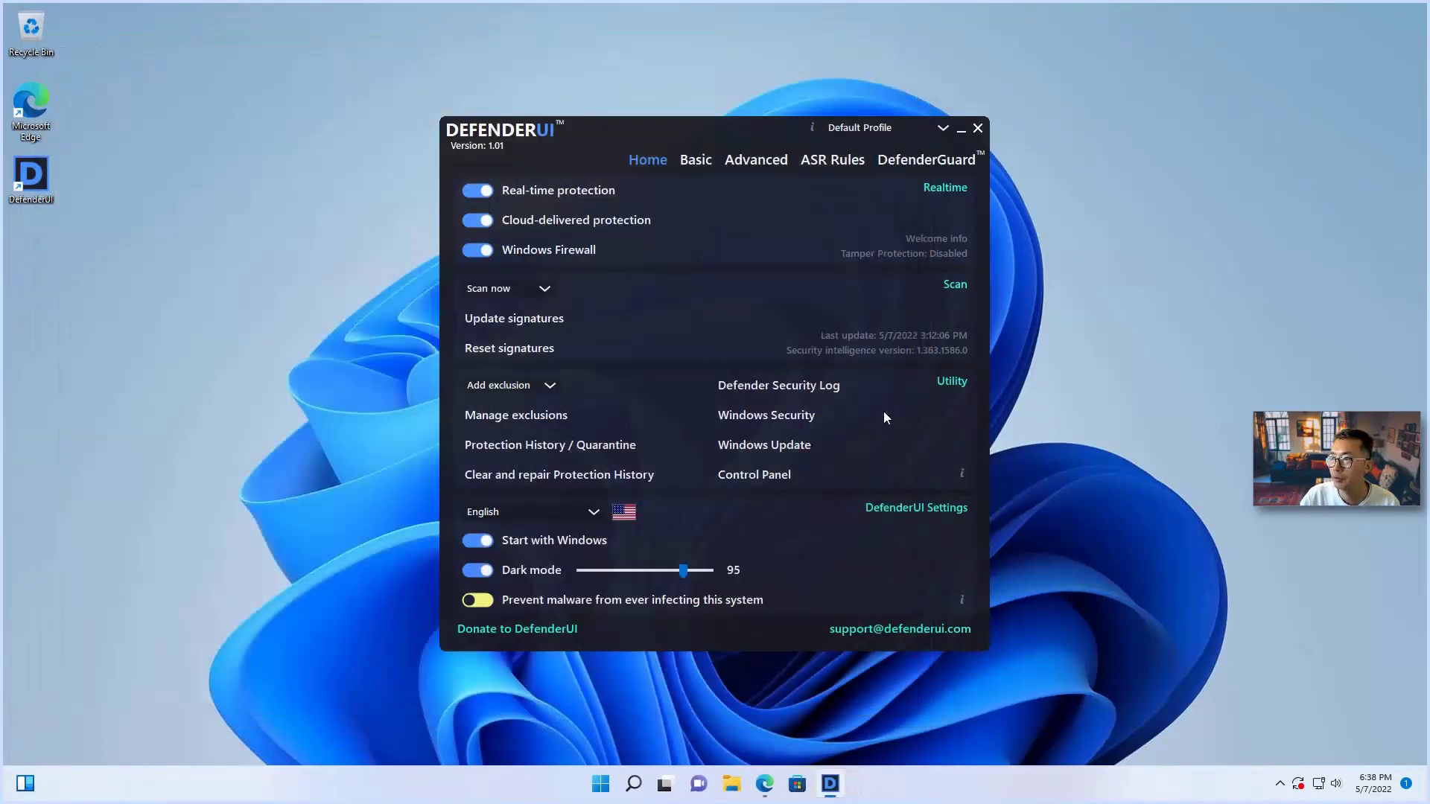
pyautogui.click(512, 416)
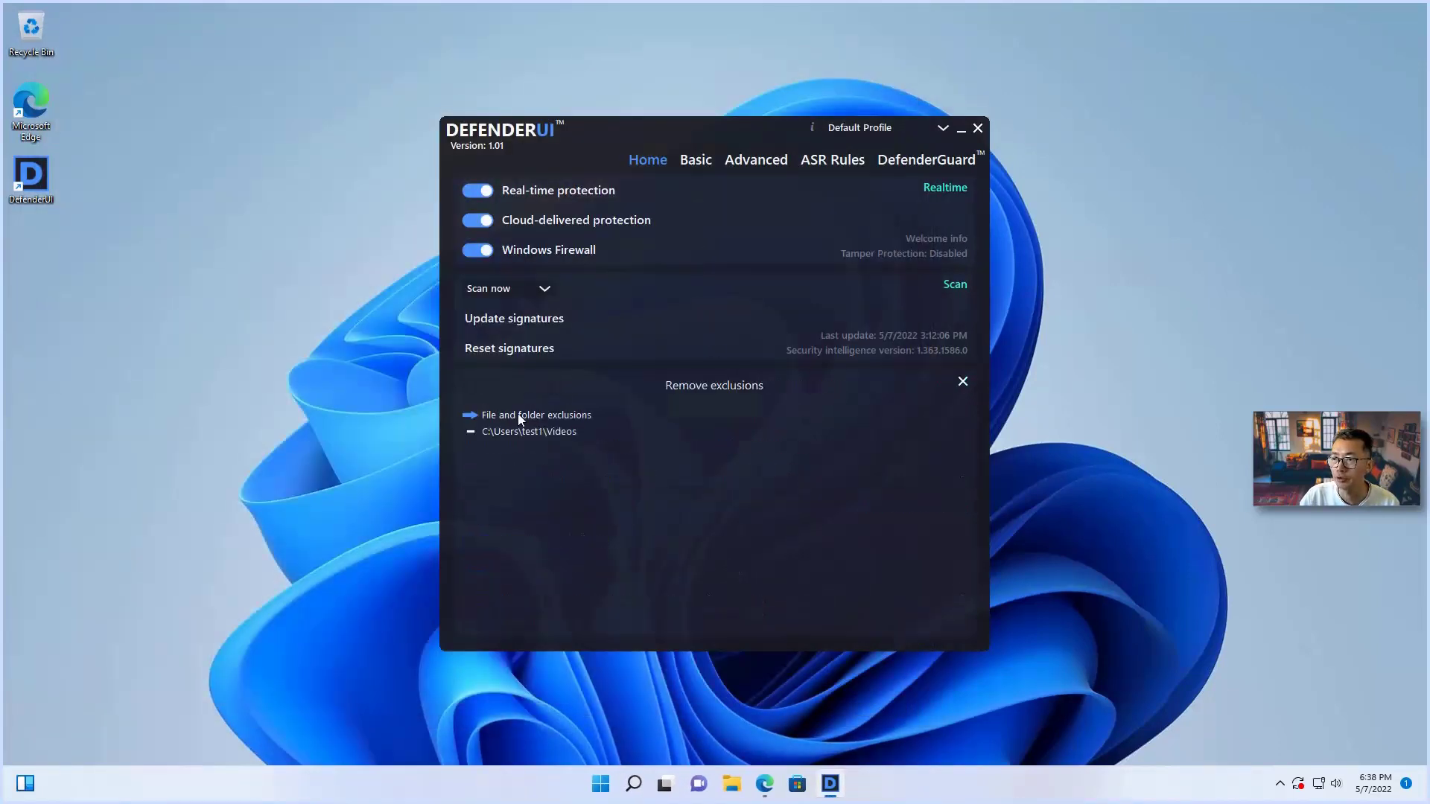
pyautogui.click(470, 431)
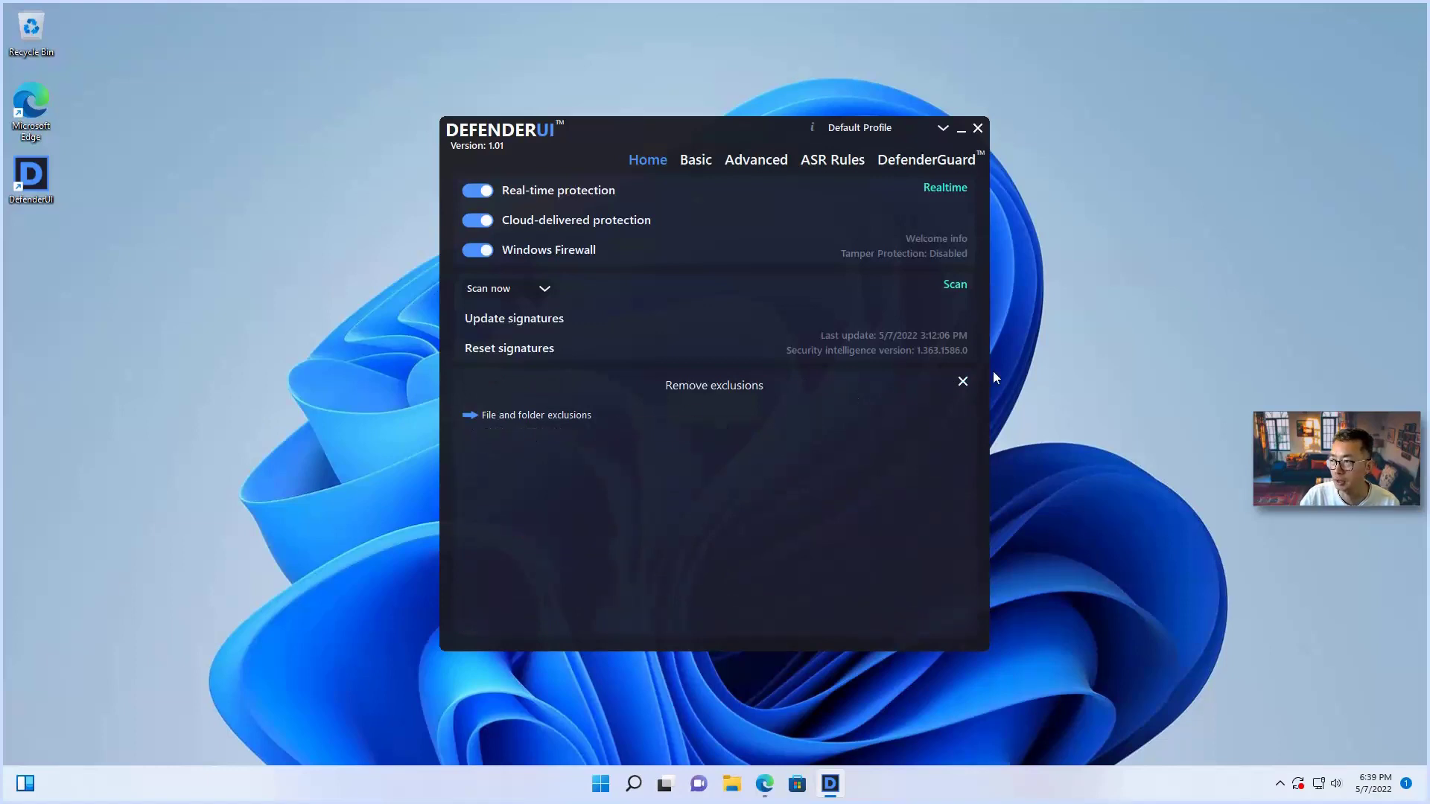
pyautogui.click(962, 382)
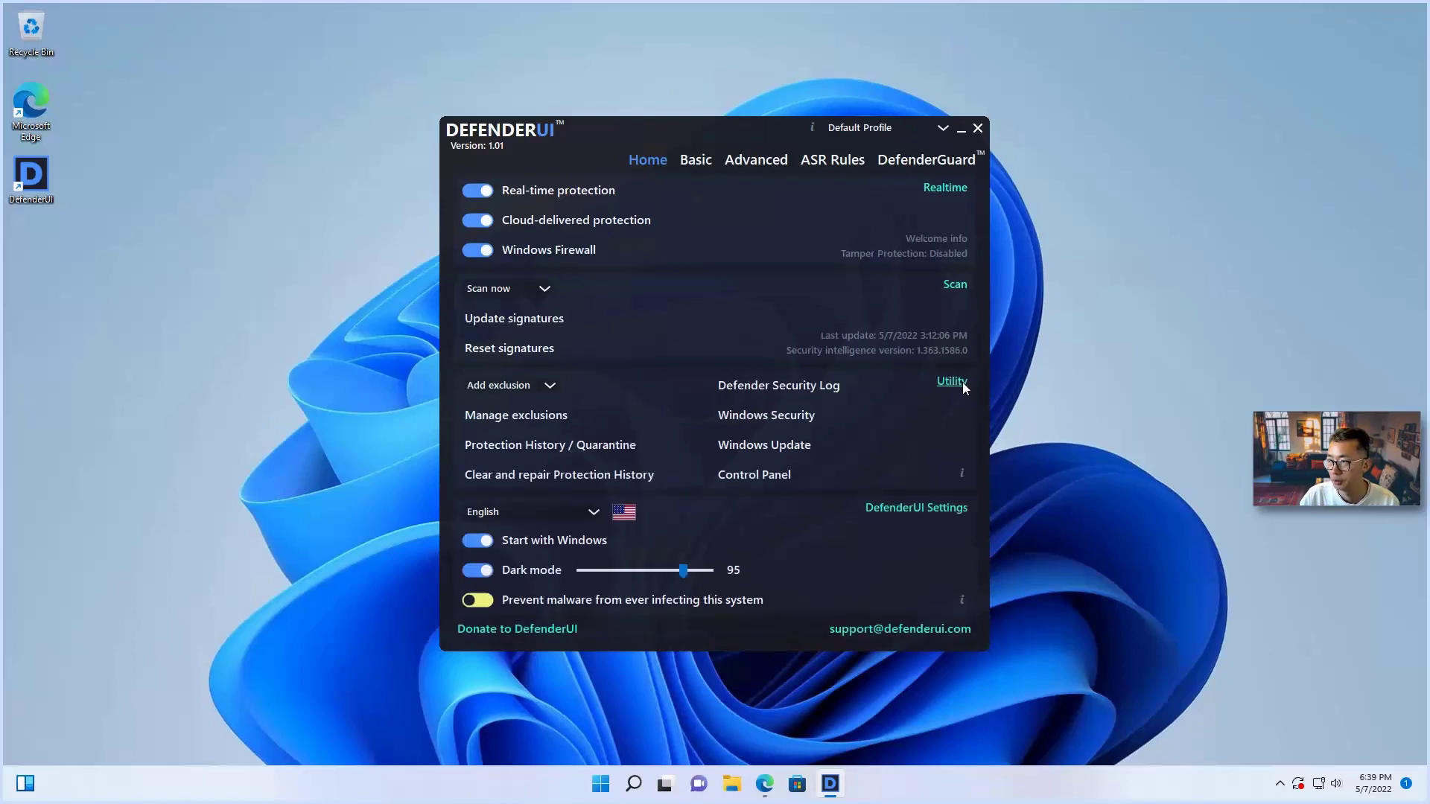
# Step: Open Windows Security's Protection history via Protection History / Quarantine, then minimize it
pyautogui.click(599, 446)
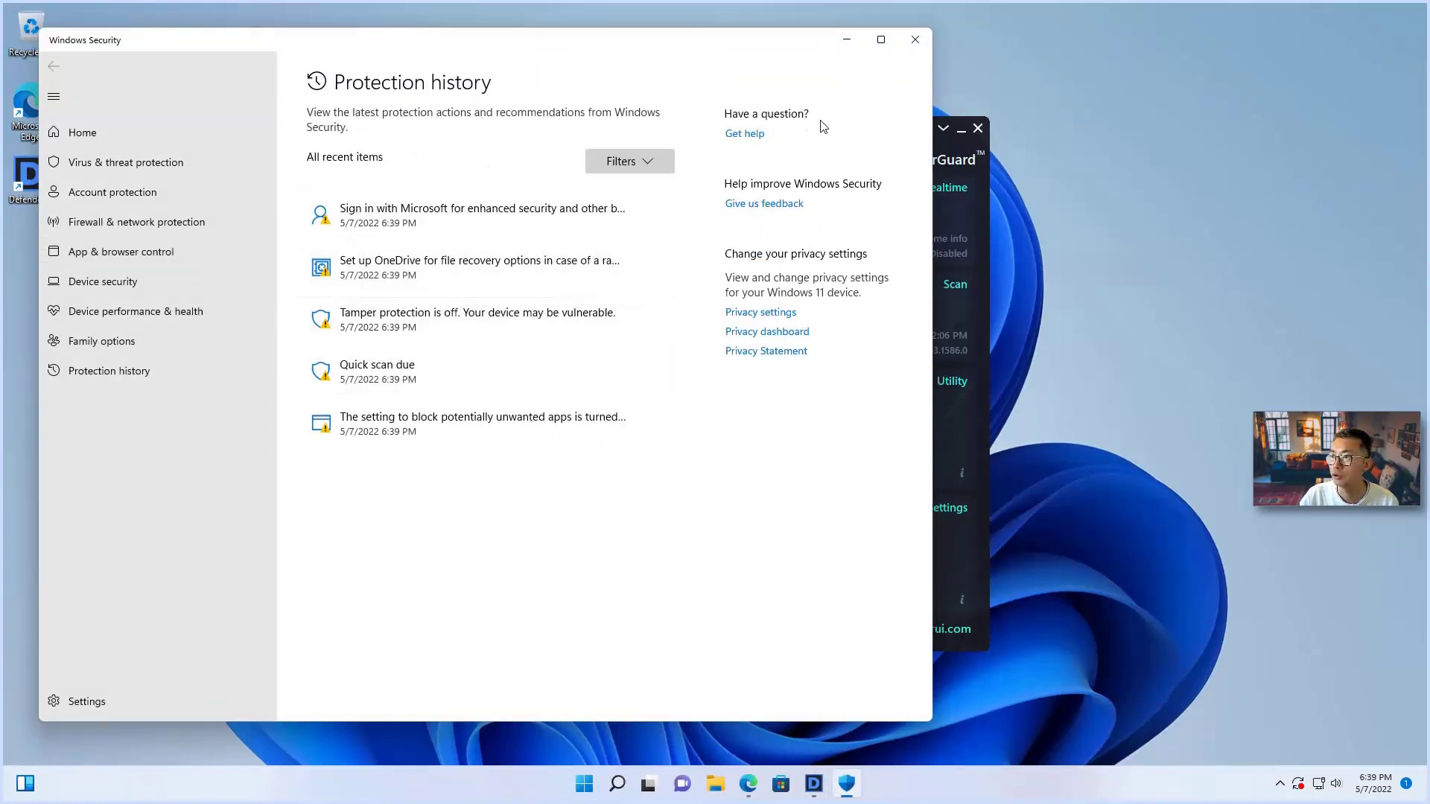
pyautogui.click(846, 39)
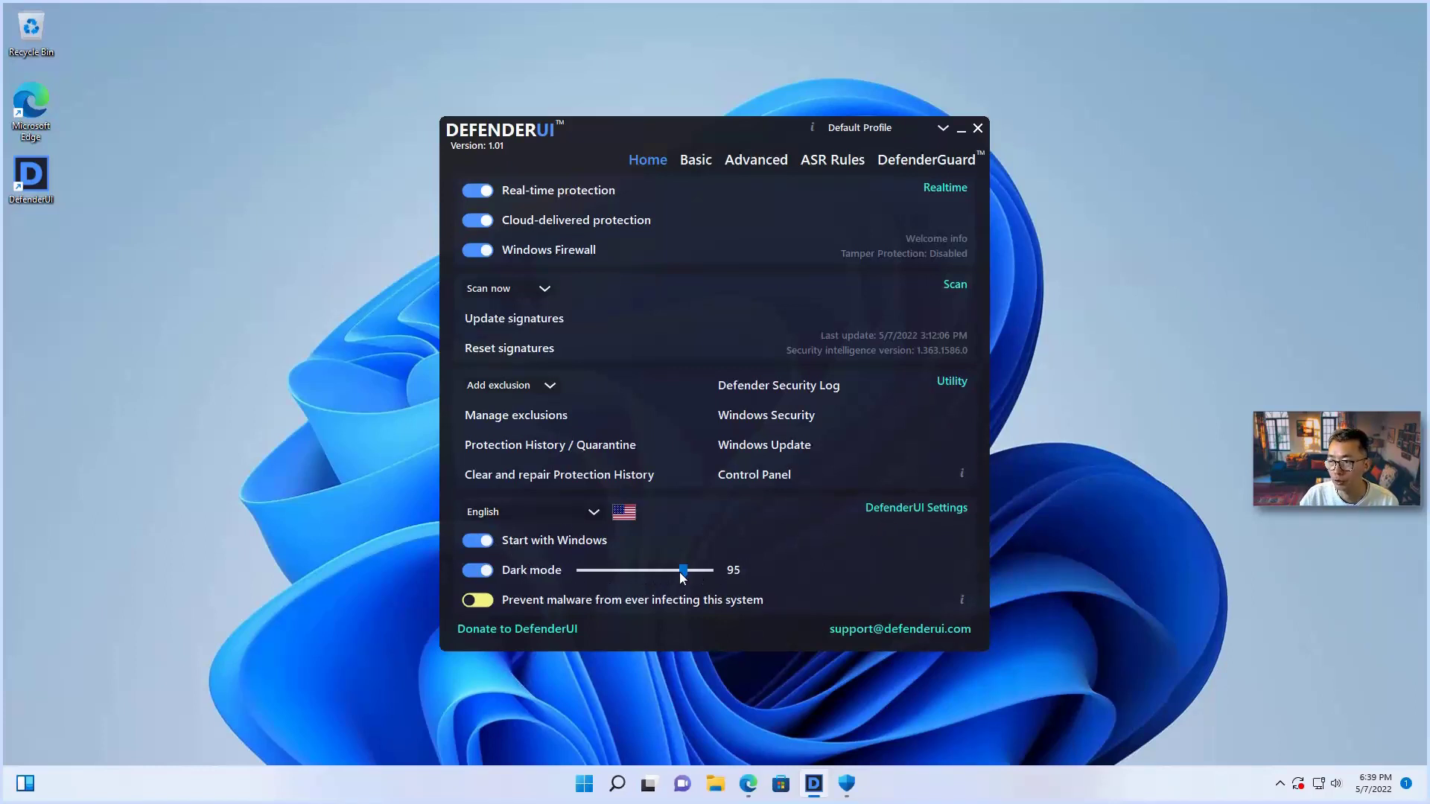
# Step: Push the Dark mode level up to 100, then back down to 85
pyautogui.moveTo(685, 571); pyautogui.dragTo(713, 574)
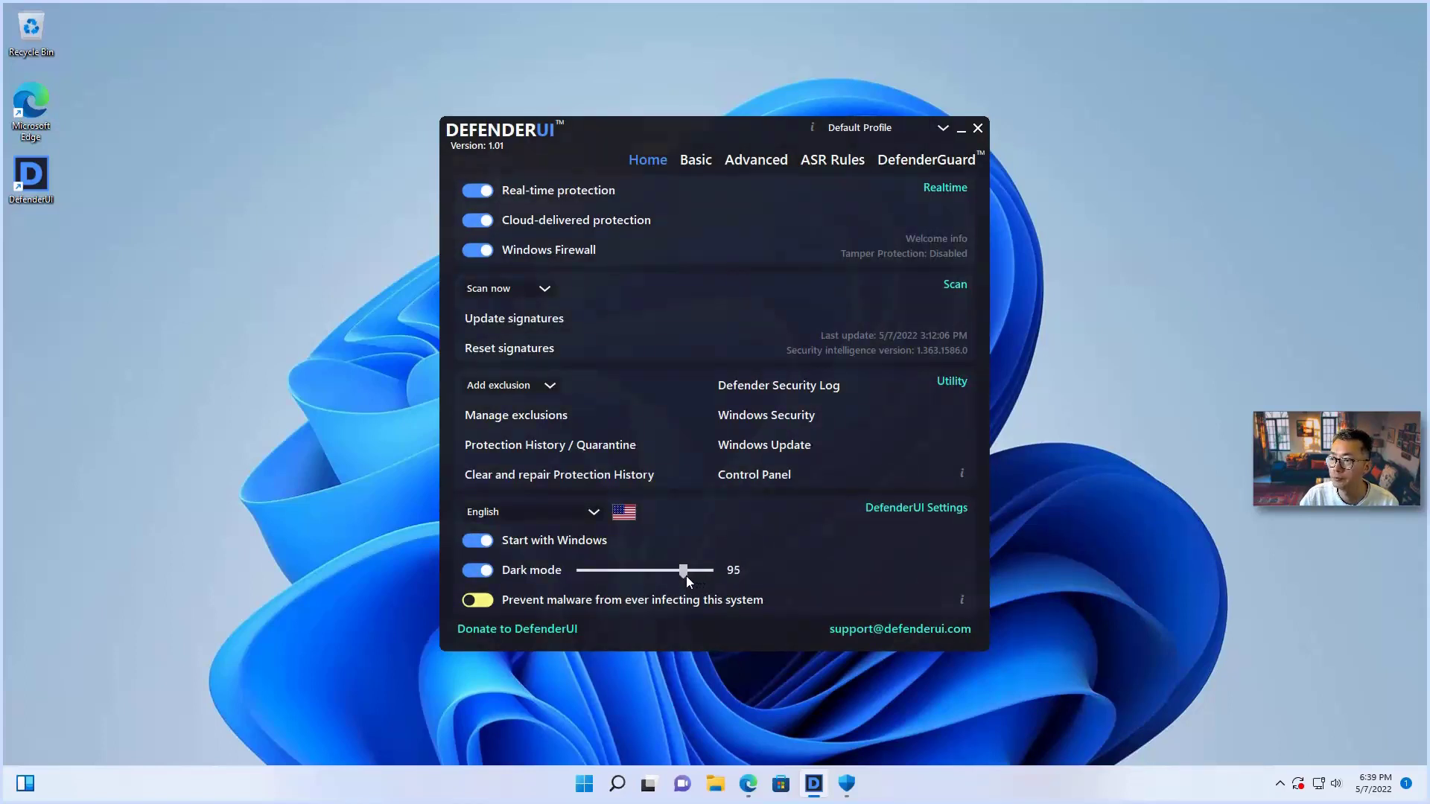
pyautogui.moveTo(686, 575); pyautogui.dragTo(628, 574)
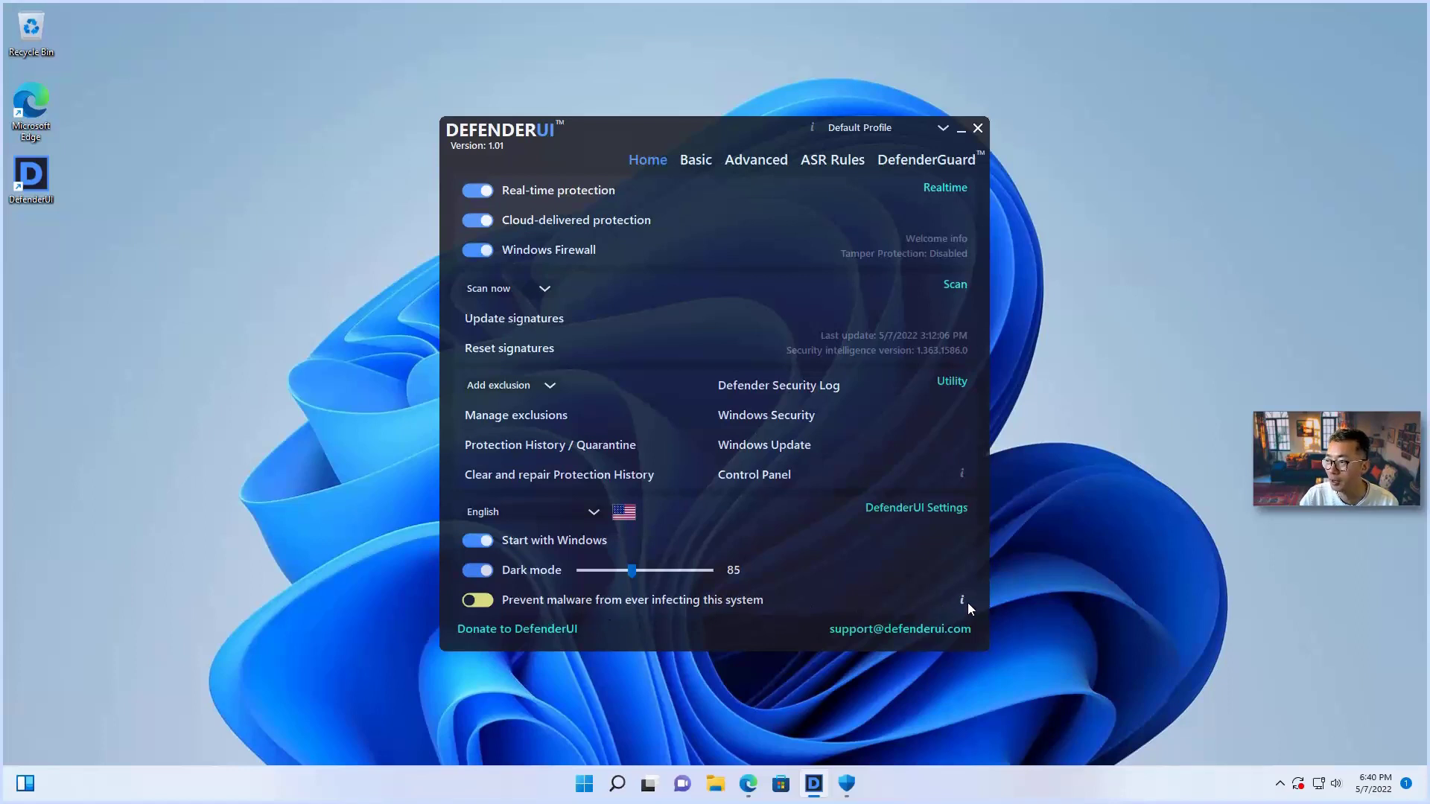
# Step: Open voodooshield.com from the Prevent malware info icon and scroll down to The Concept section
pyautogui.click(493, 603)
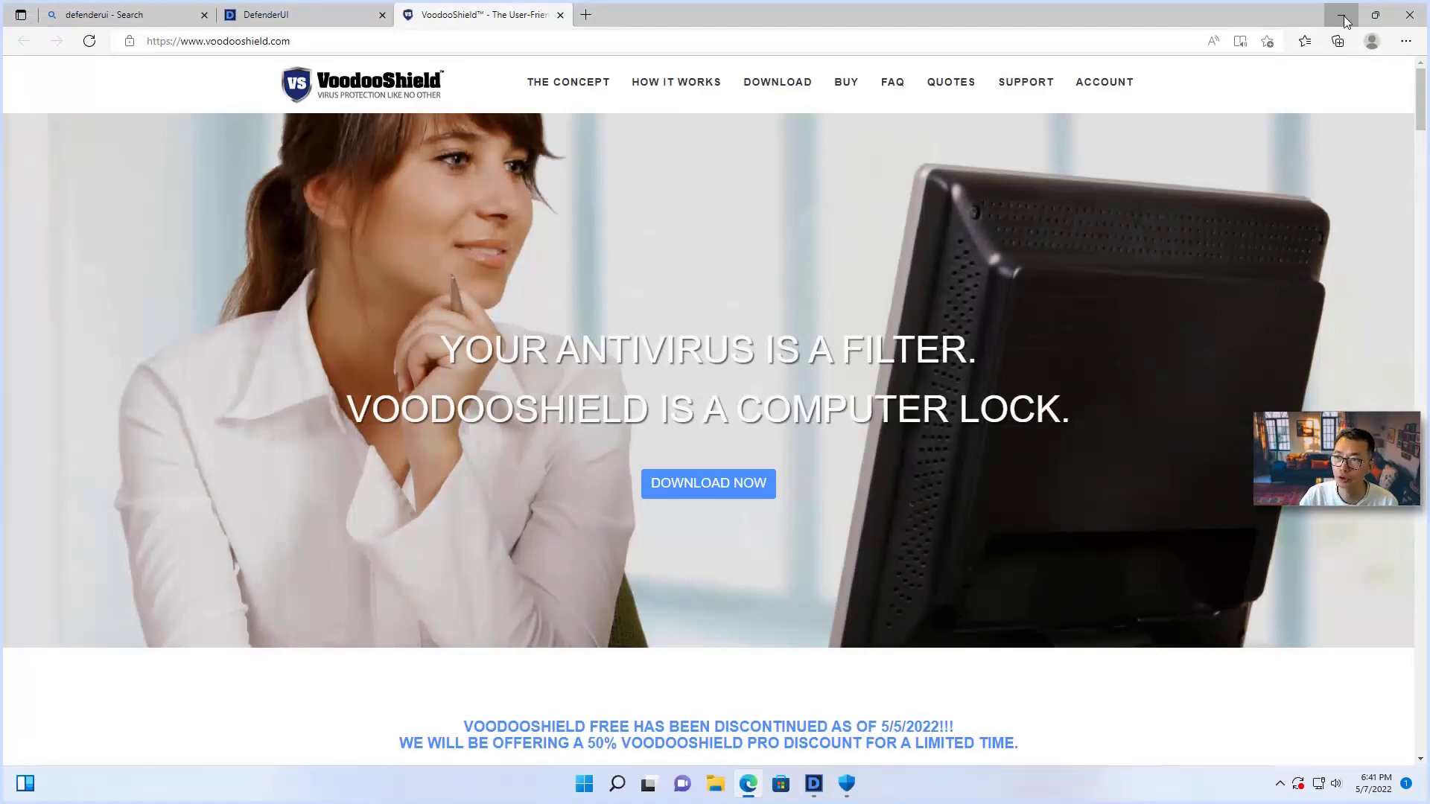
pyautogui.scroll(-7, 924, 589)
pyautogui.scroll(-6, 938, 615)
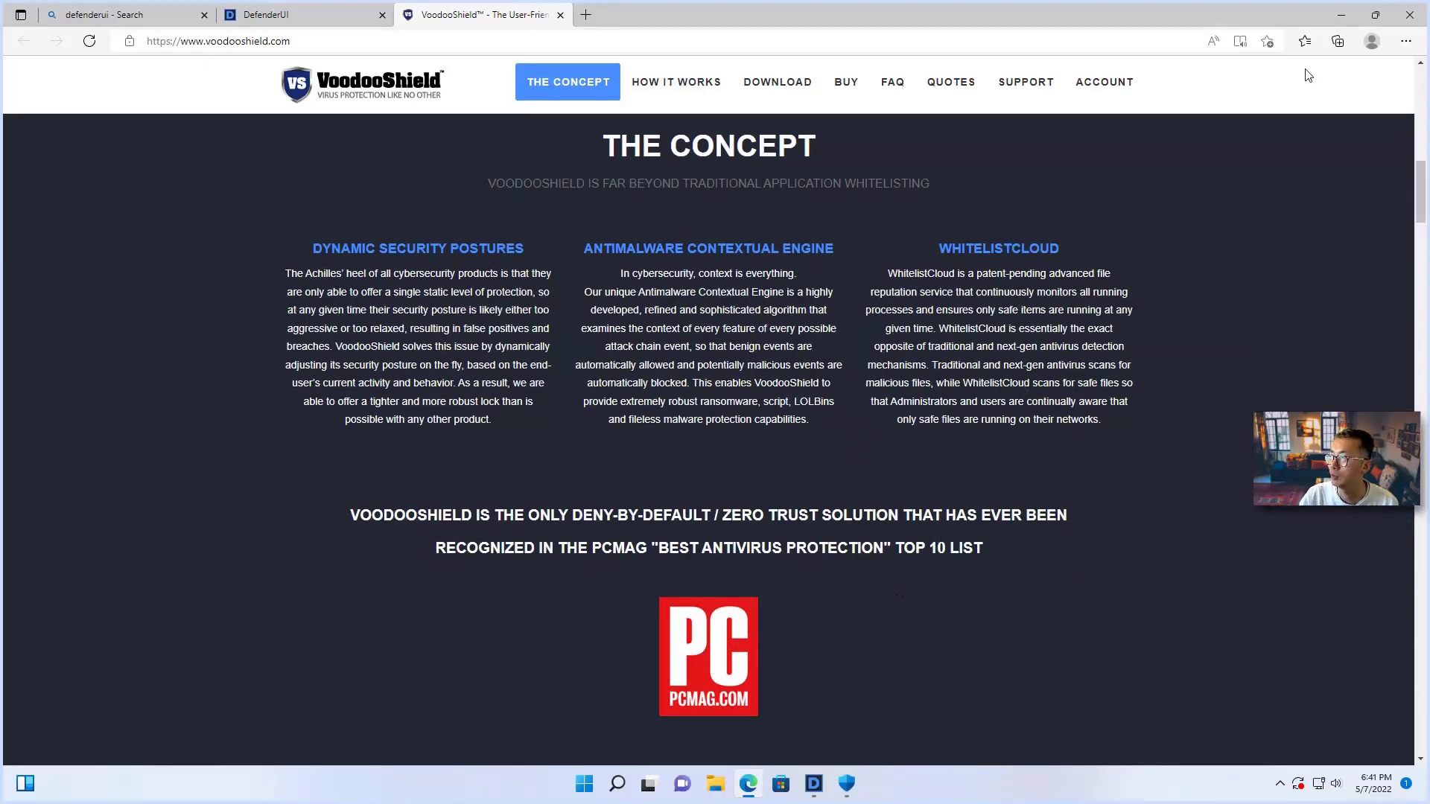
# Step: Review the Basic, Advanced, ASR Rules and DefenderGuard tabs, return to Basic, and open the profile list
pyautogui.click(1338, 20)
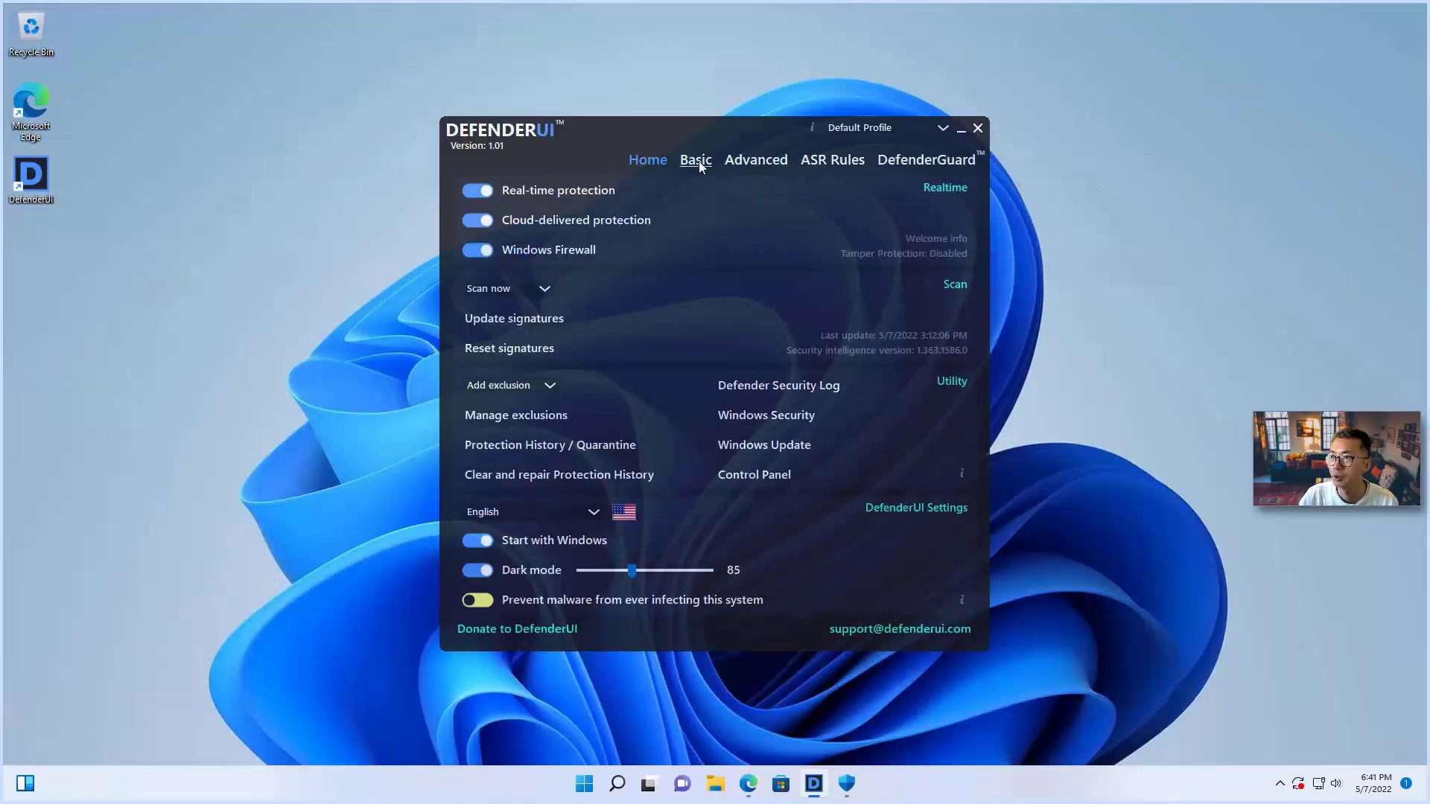
pyautogui.click(691, 157)
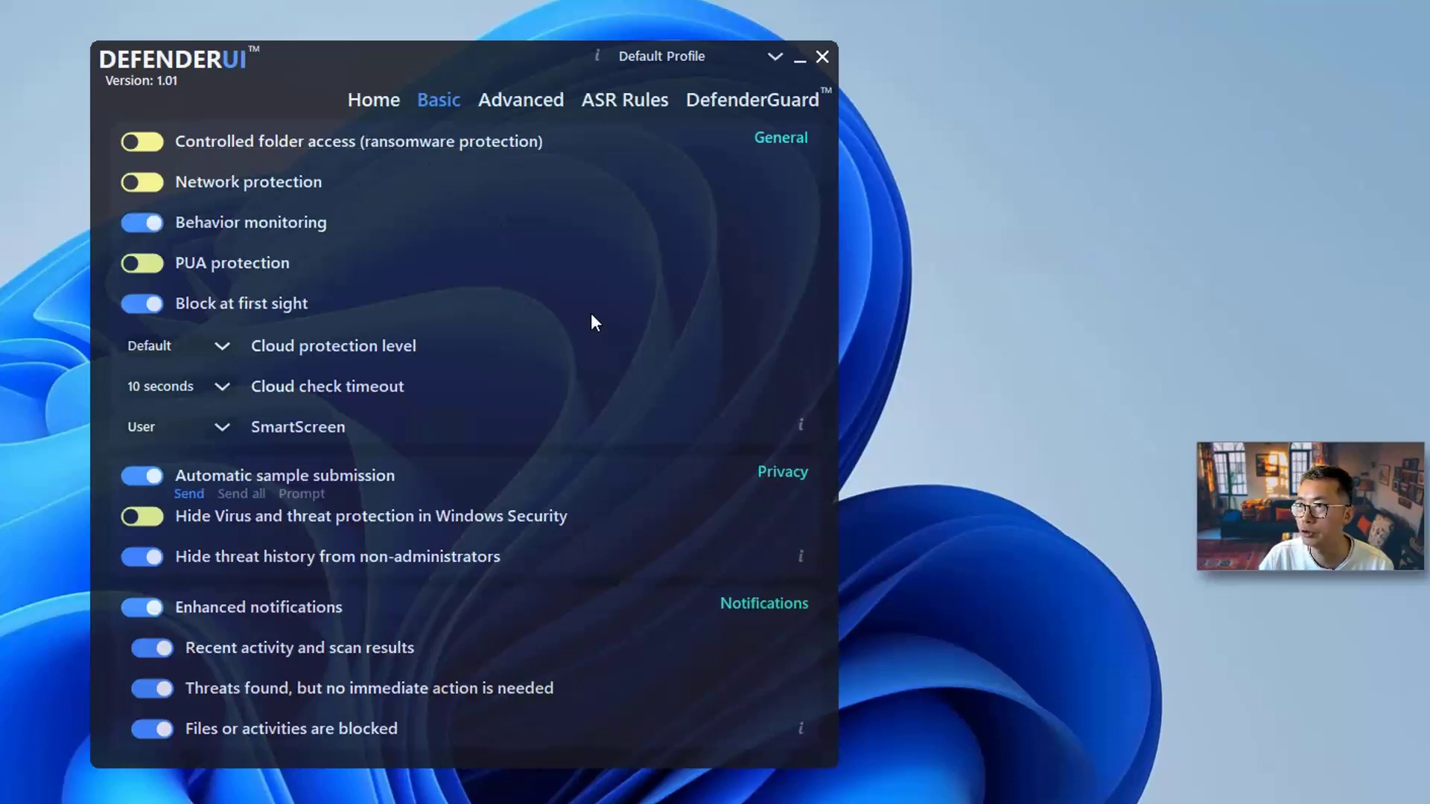
pyautogui.click(521, 90)
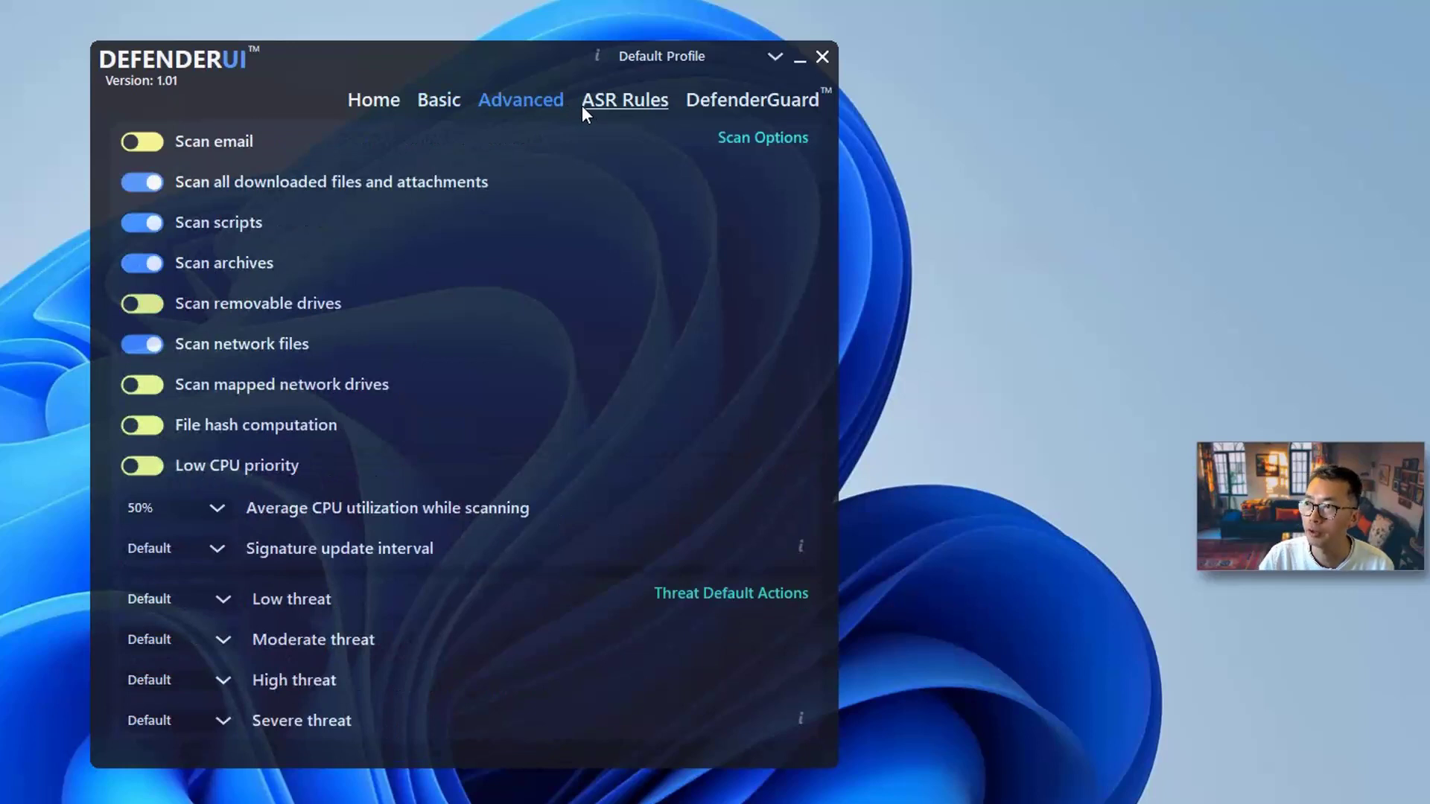
pyautogui.click(629, 105)
pyautogui.click(739, 92)
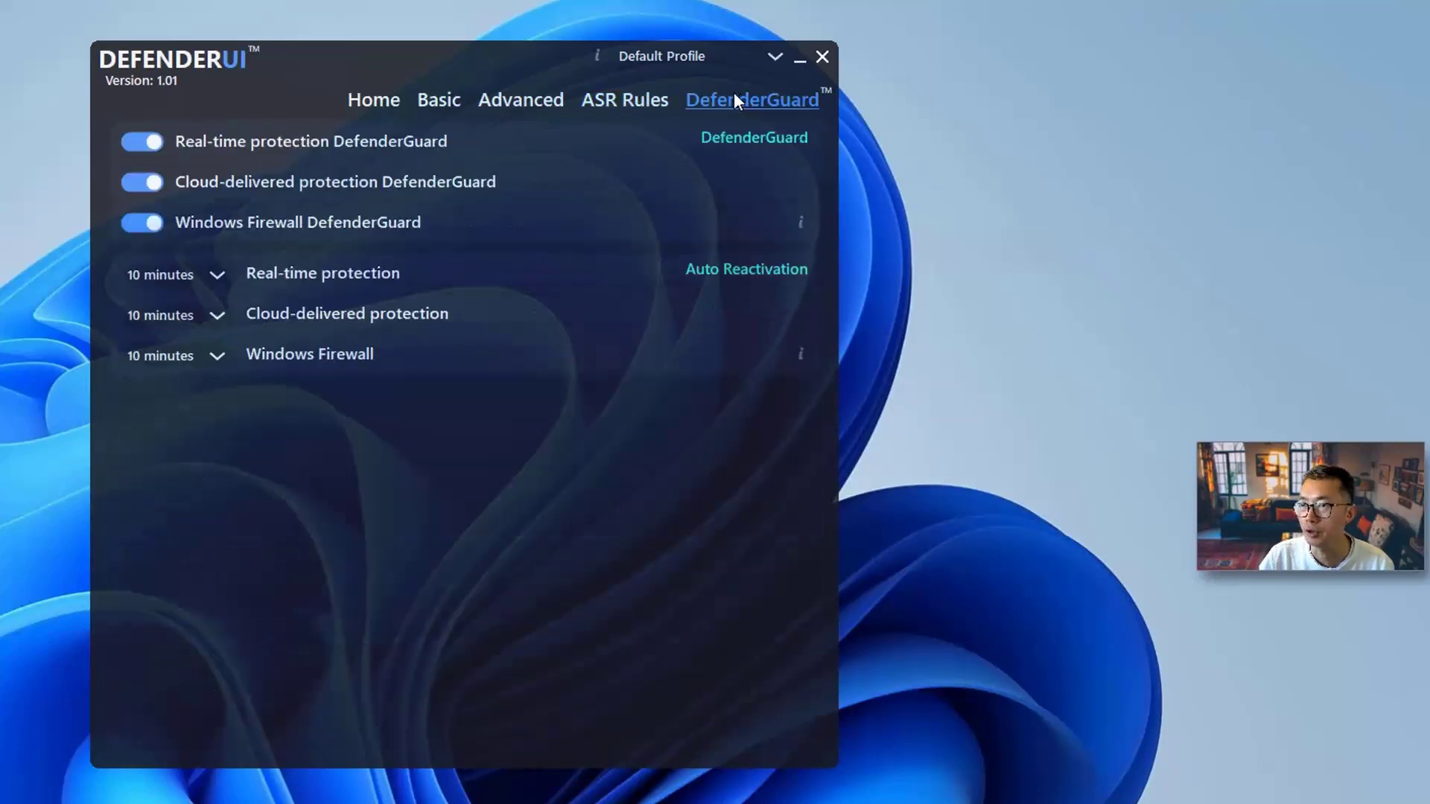
pyautogui.click(450, 102)
pyautogui.click(756, 55)
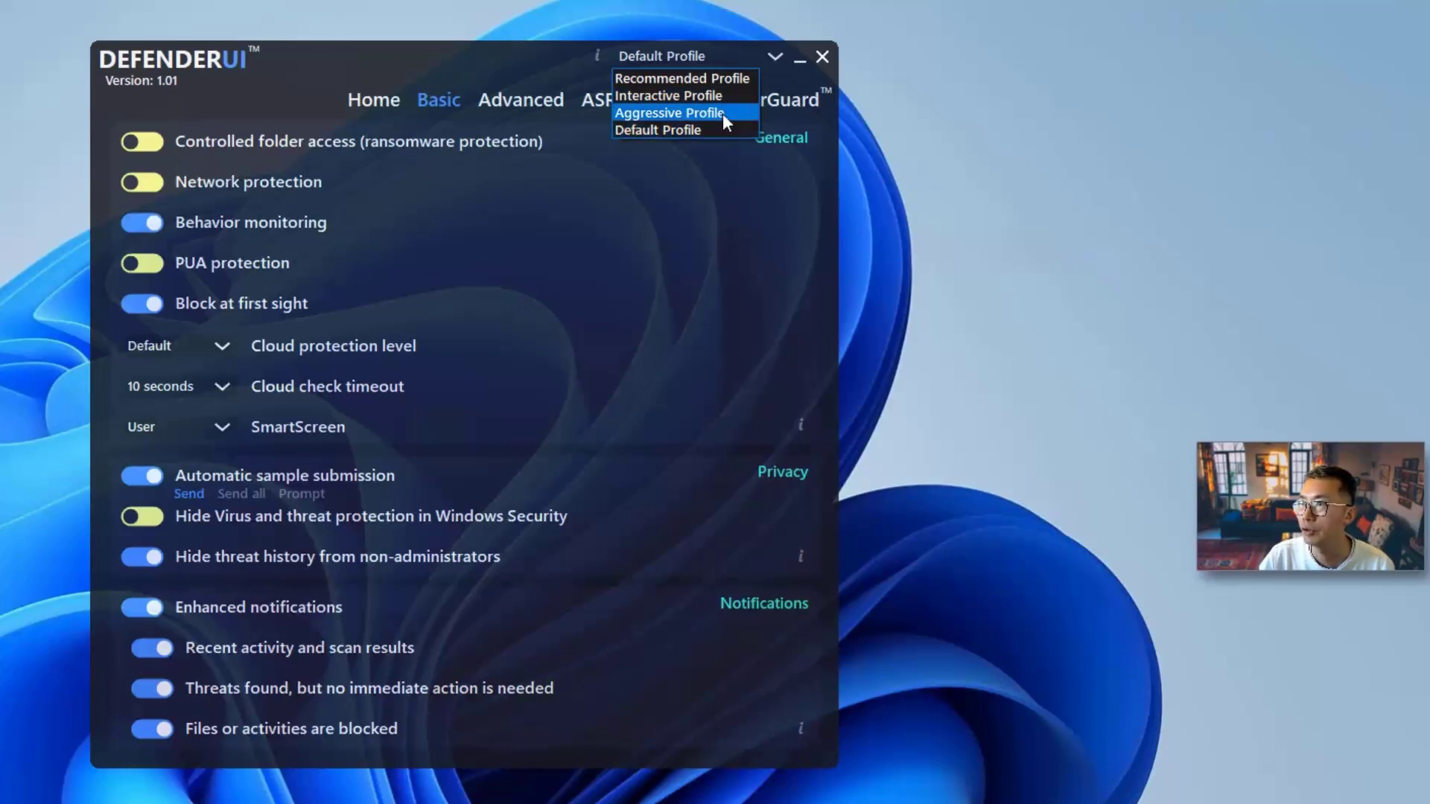
# Step: Apply the Recommended, Interactive, then Aggressive Profile, and view its Advanced settings
pyautogui.click(726, 82)
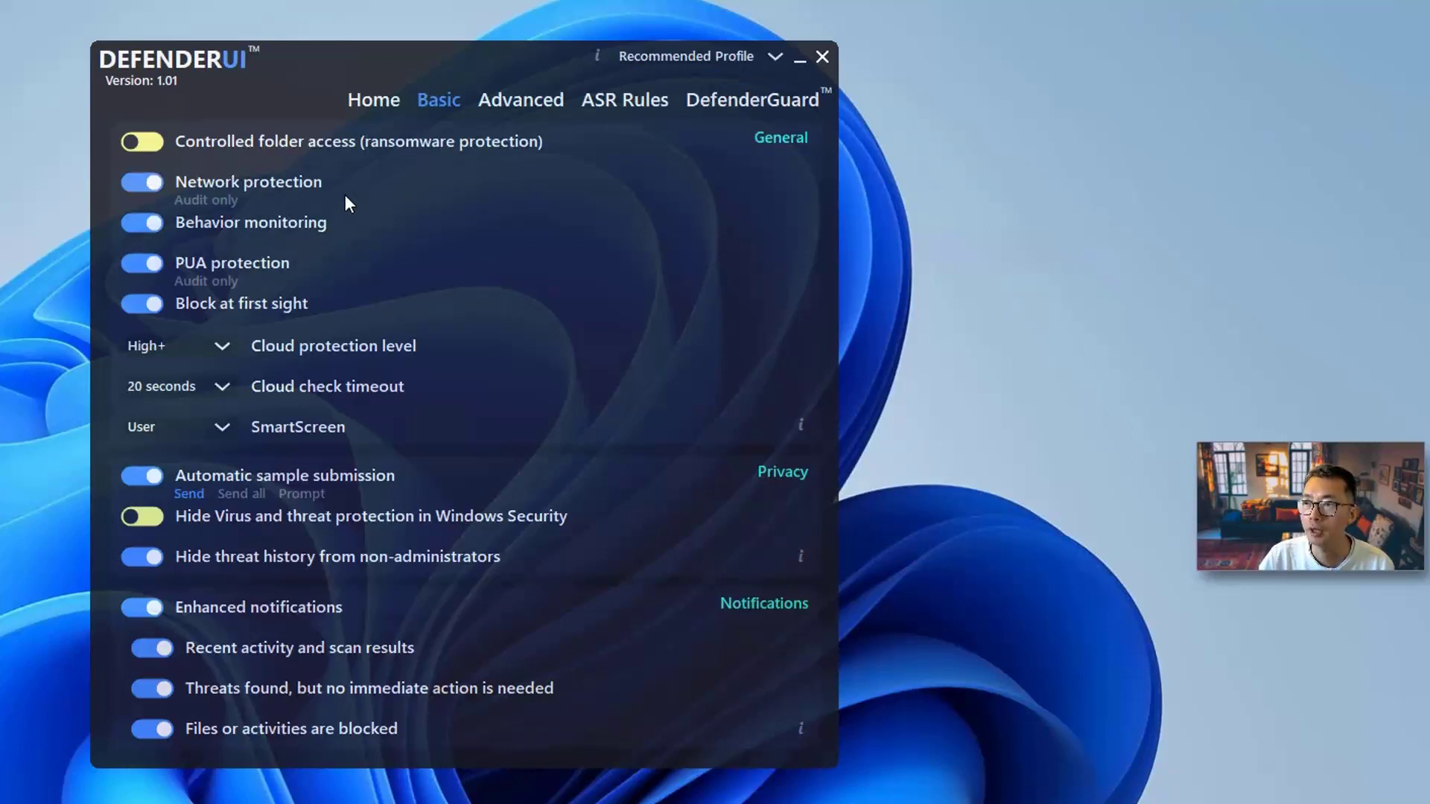
pyautogui.click(655, 59)
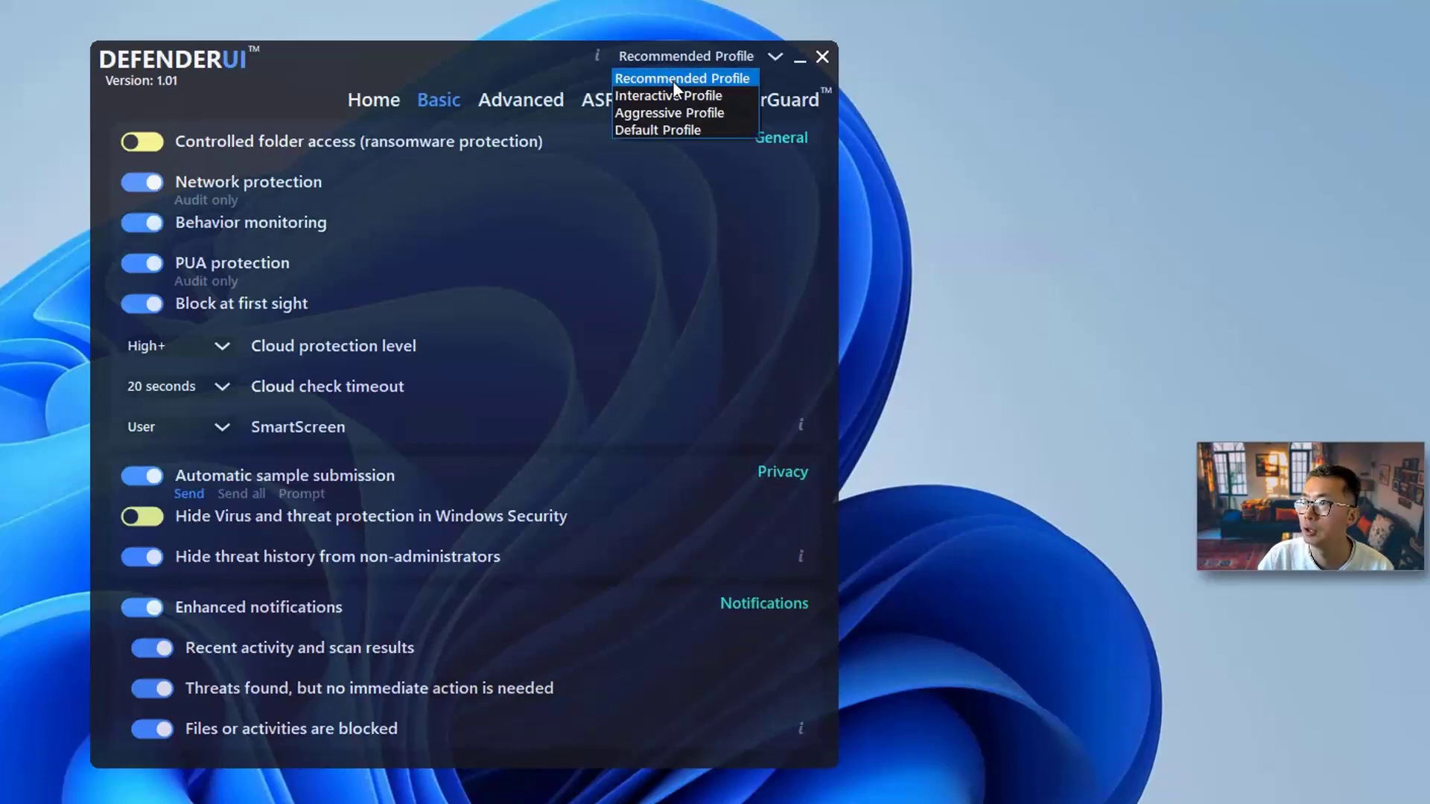
pyautogui.click(676, 97)
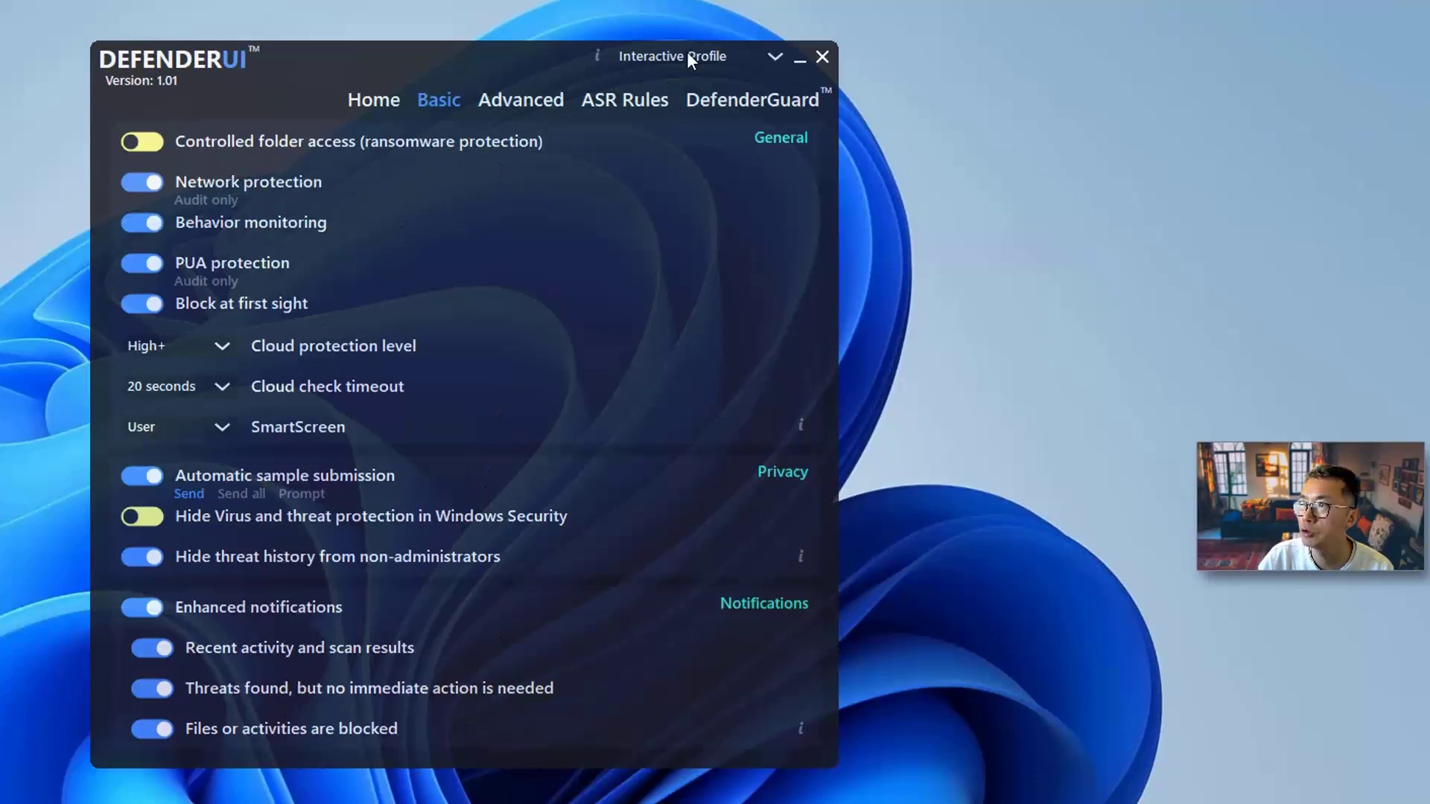
pyautogui.click(686, 55)
pyautogui.click(700, 113)
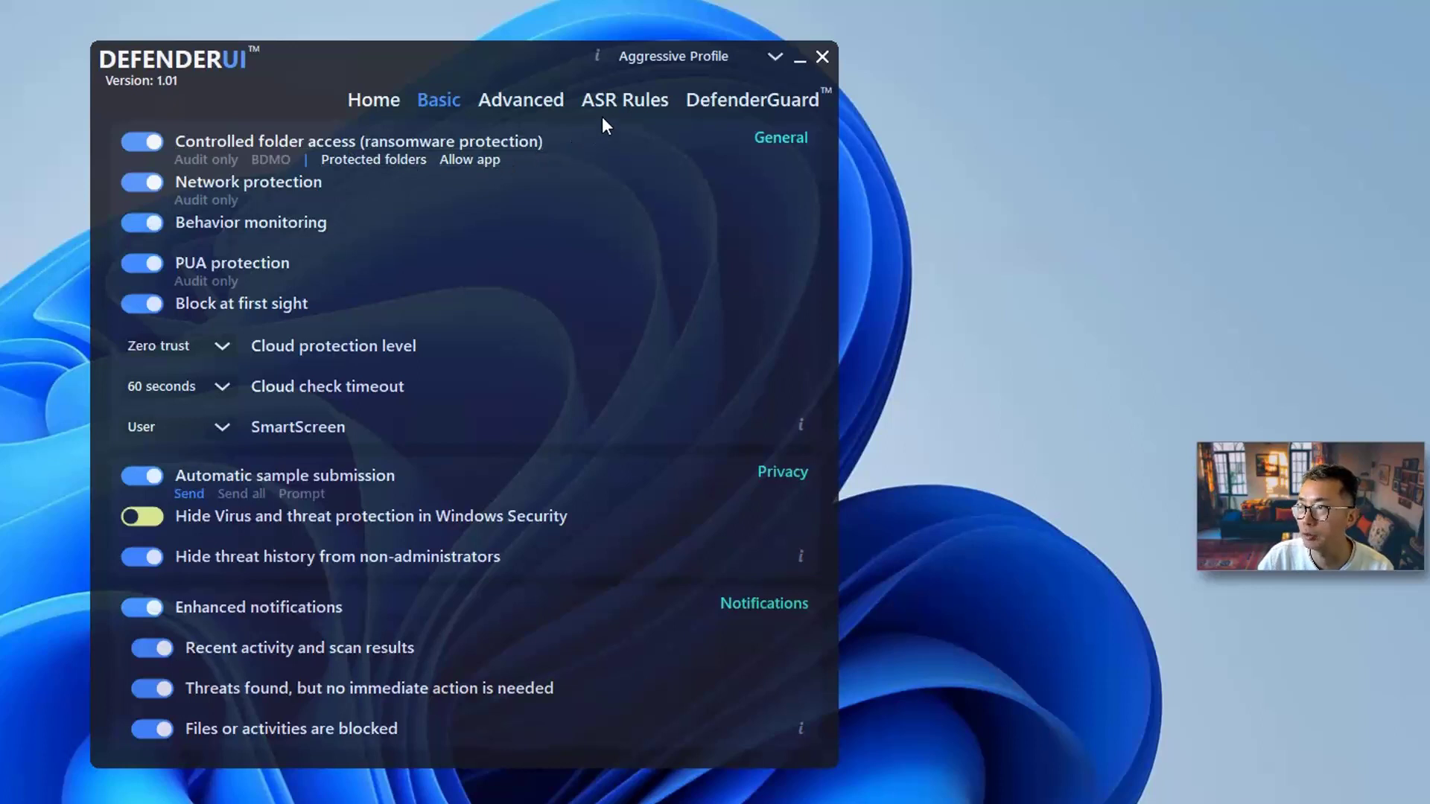
pyautogui.click(514, 104)
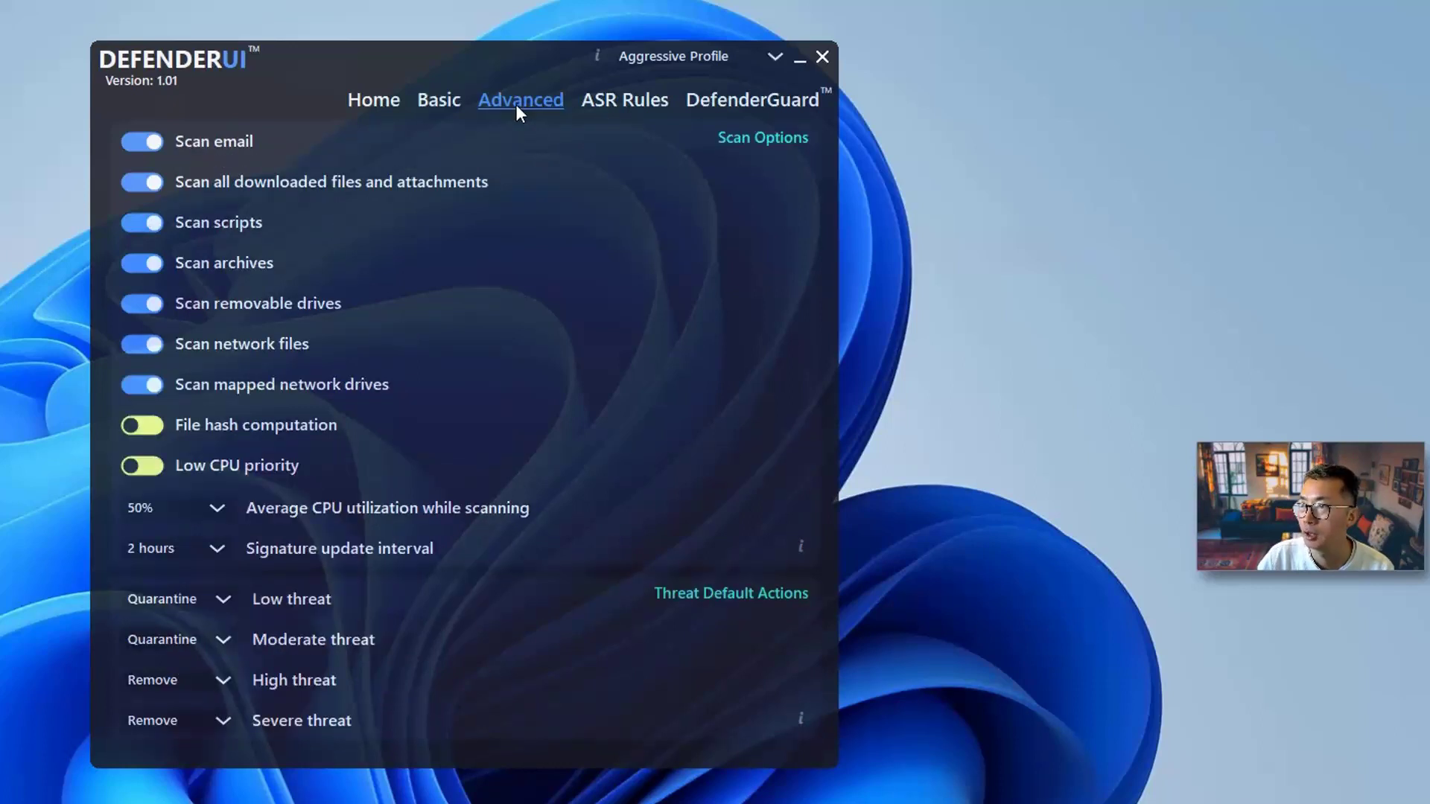
pyautogui.click(673, 56)
pyautogui.click(663, 129)
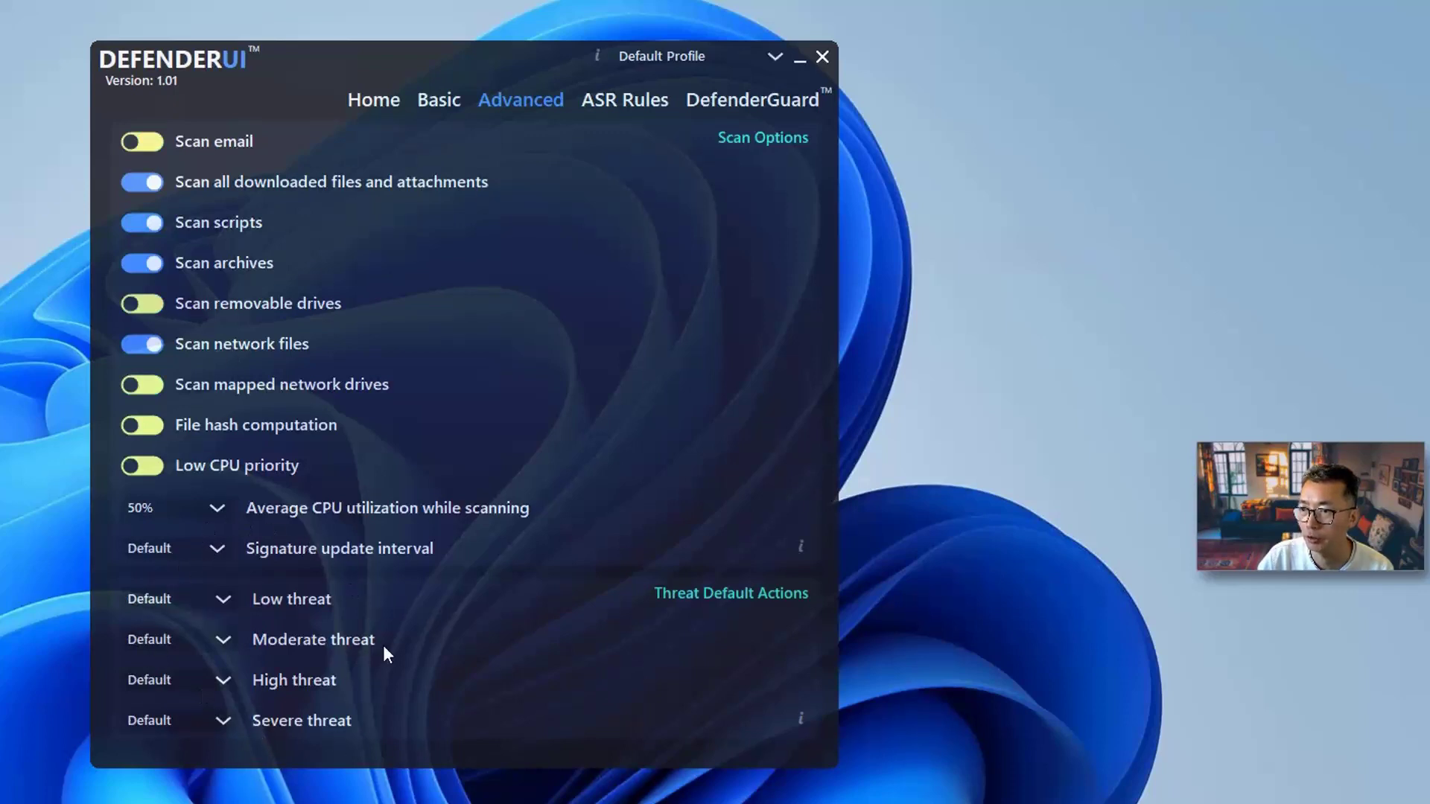
pyautogui.click(675, 60)
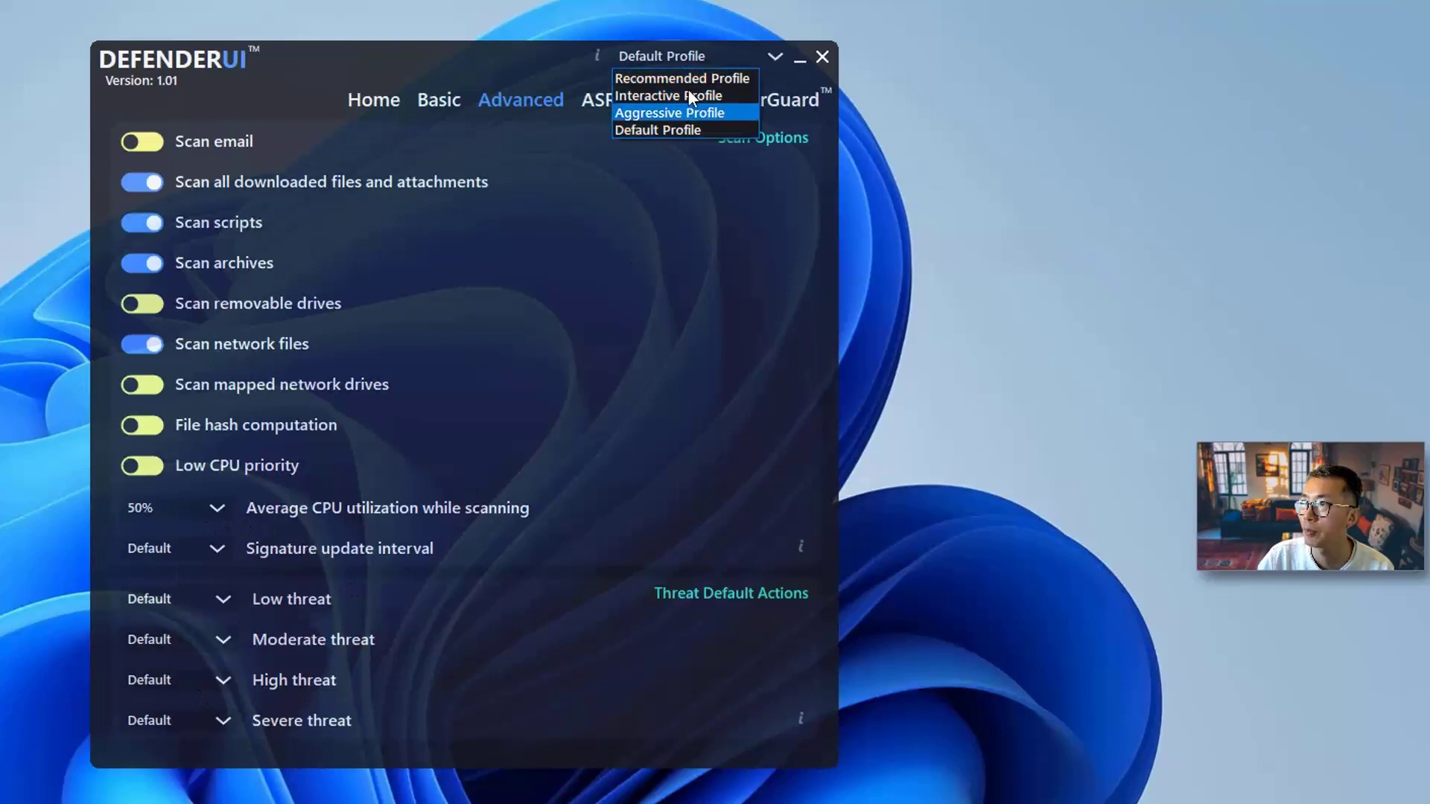
pyautogui.click(690, 80)
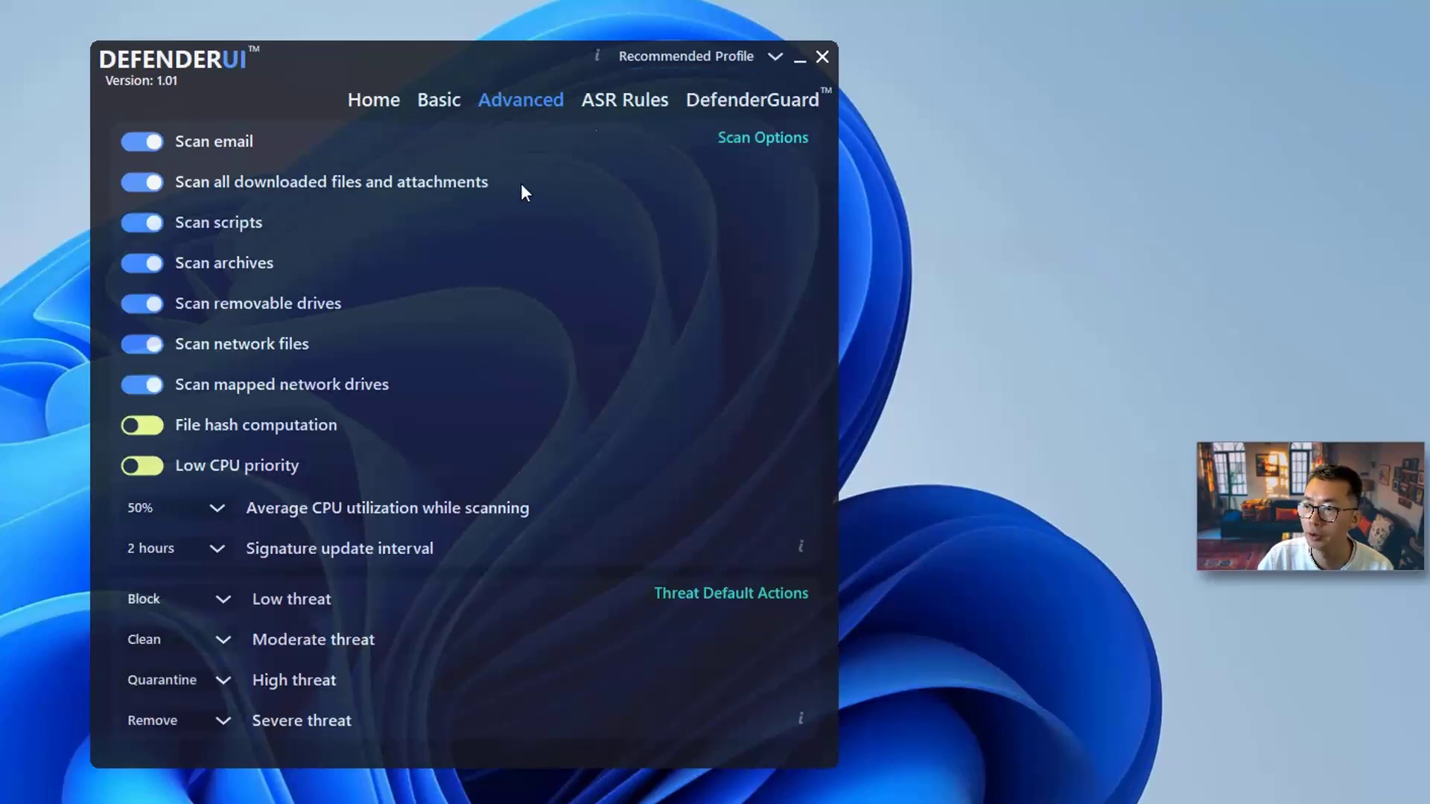
pyautogui.click(650, 61)
pyautogui.click(689, 101)
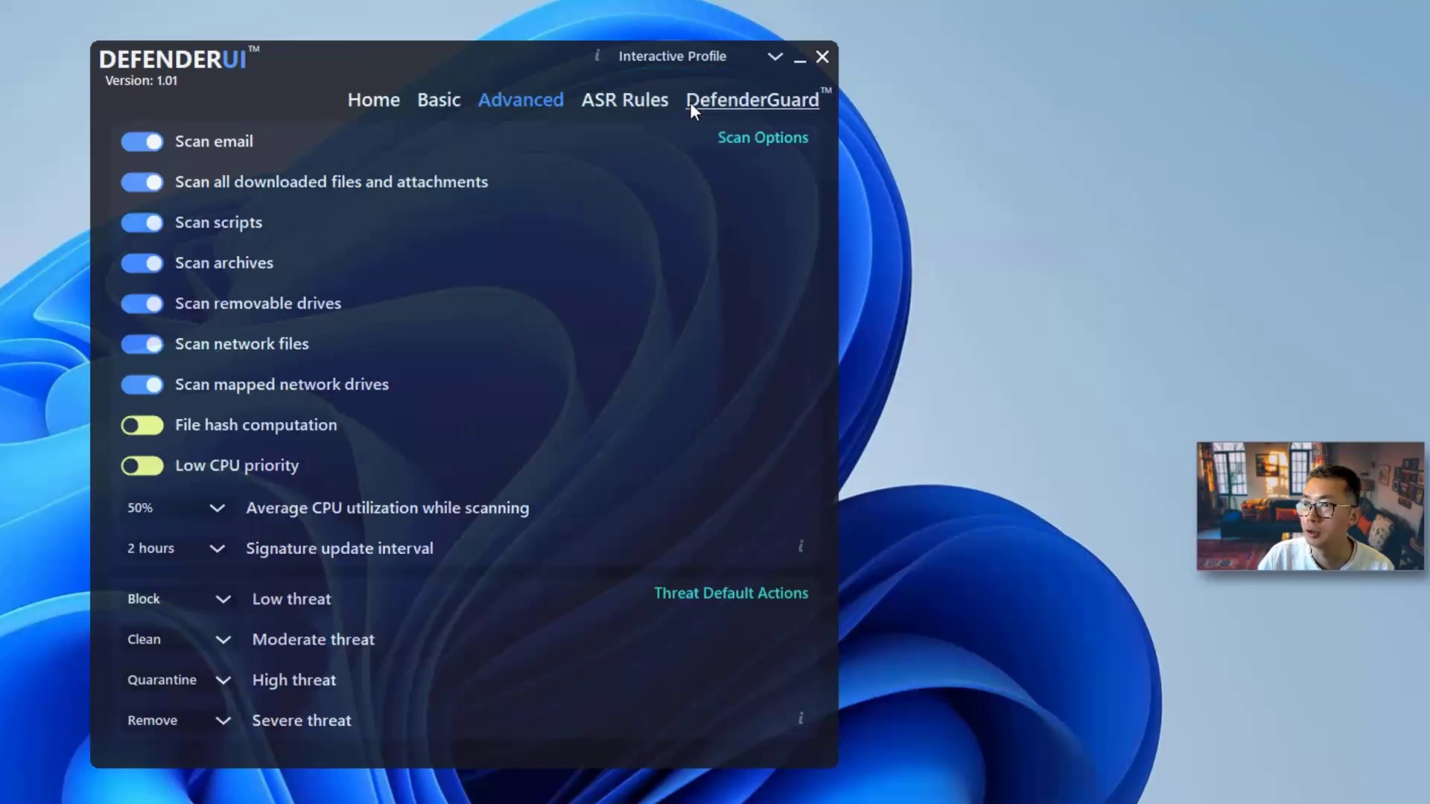
pyautogui.click(673, 61)
pyautogui.click(692, 116)
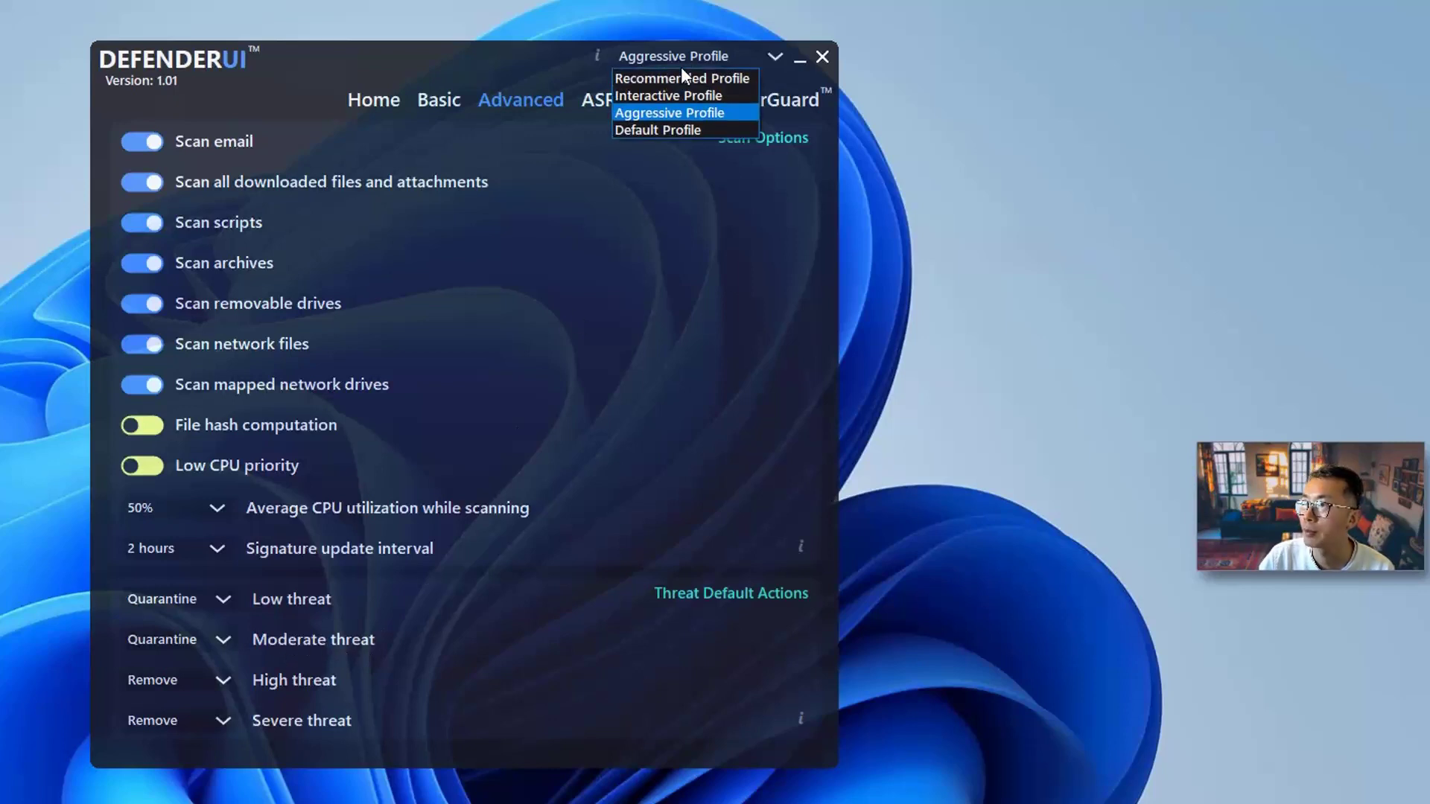
pyautogui.click(524, 103)
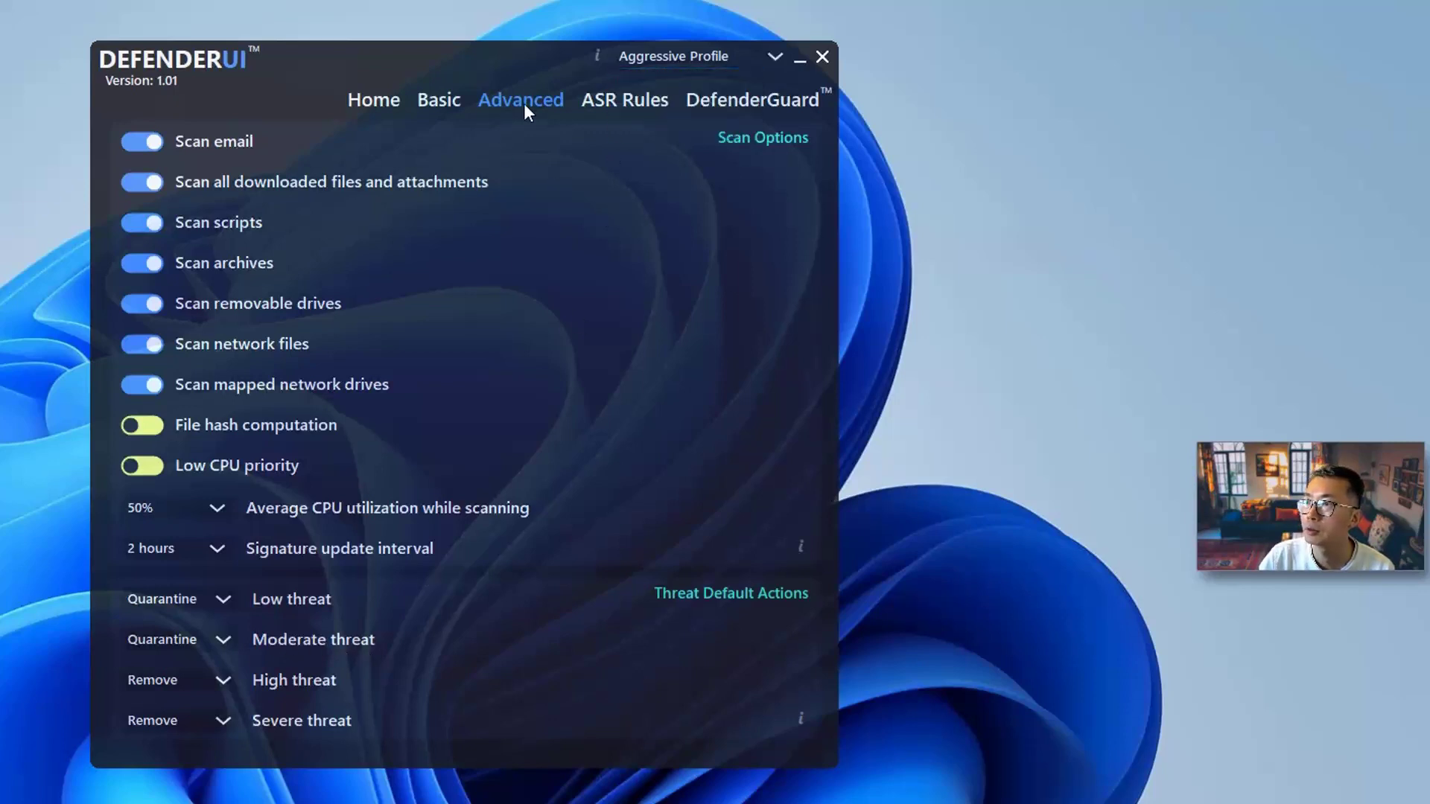
# Step: Compare ASR rules under Default, Recommended and Interactive, ending on Aggressive Profile with every rule ON
pyautogui.click(618, 112)
pyautogui.click(680, 54)
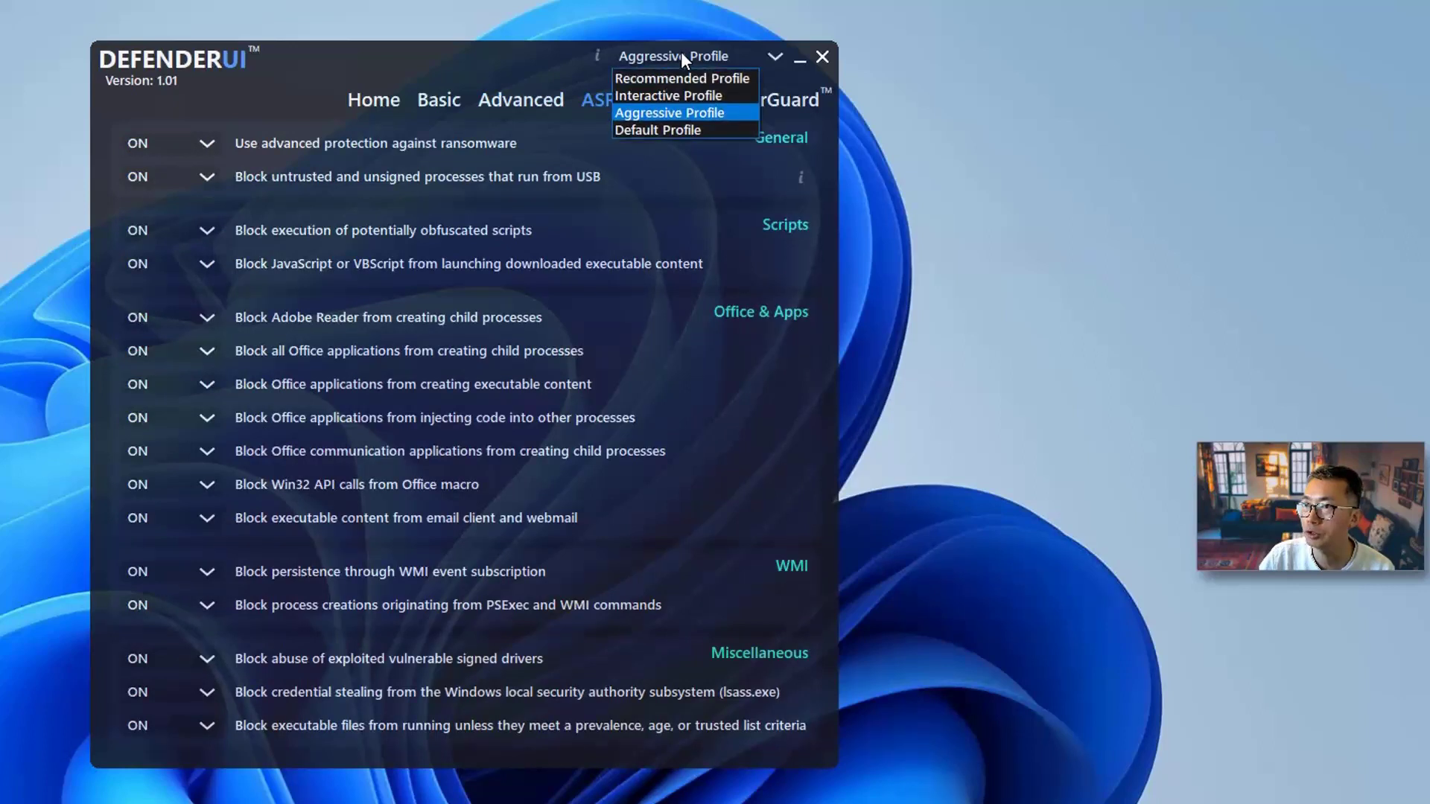
pyautogui.click(685, 131)
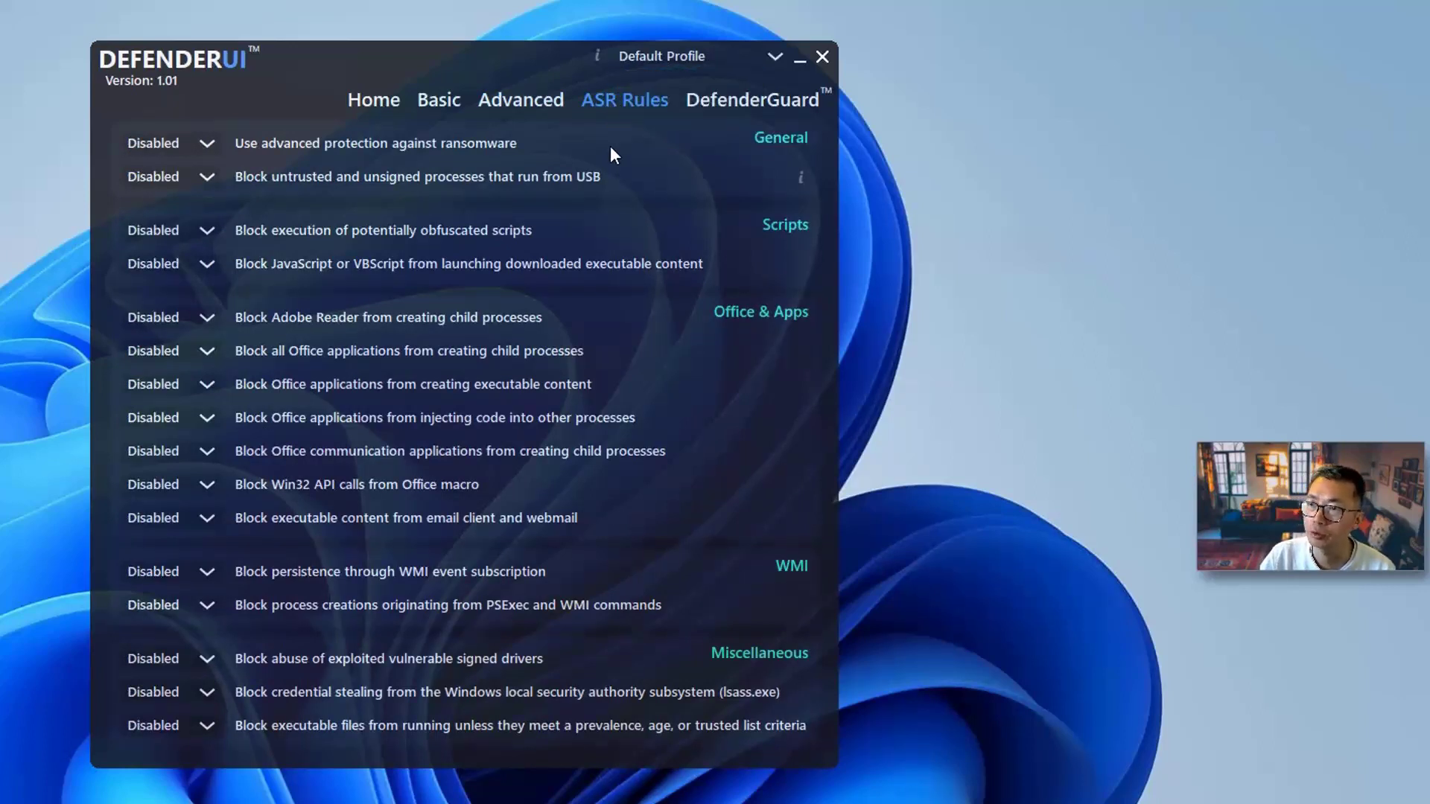
pyautogui.click(667, 54)
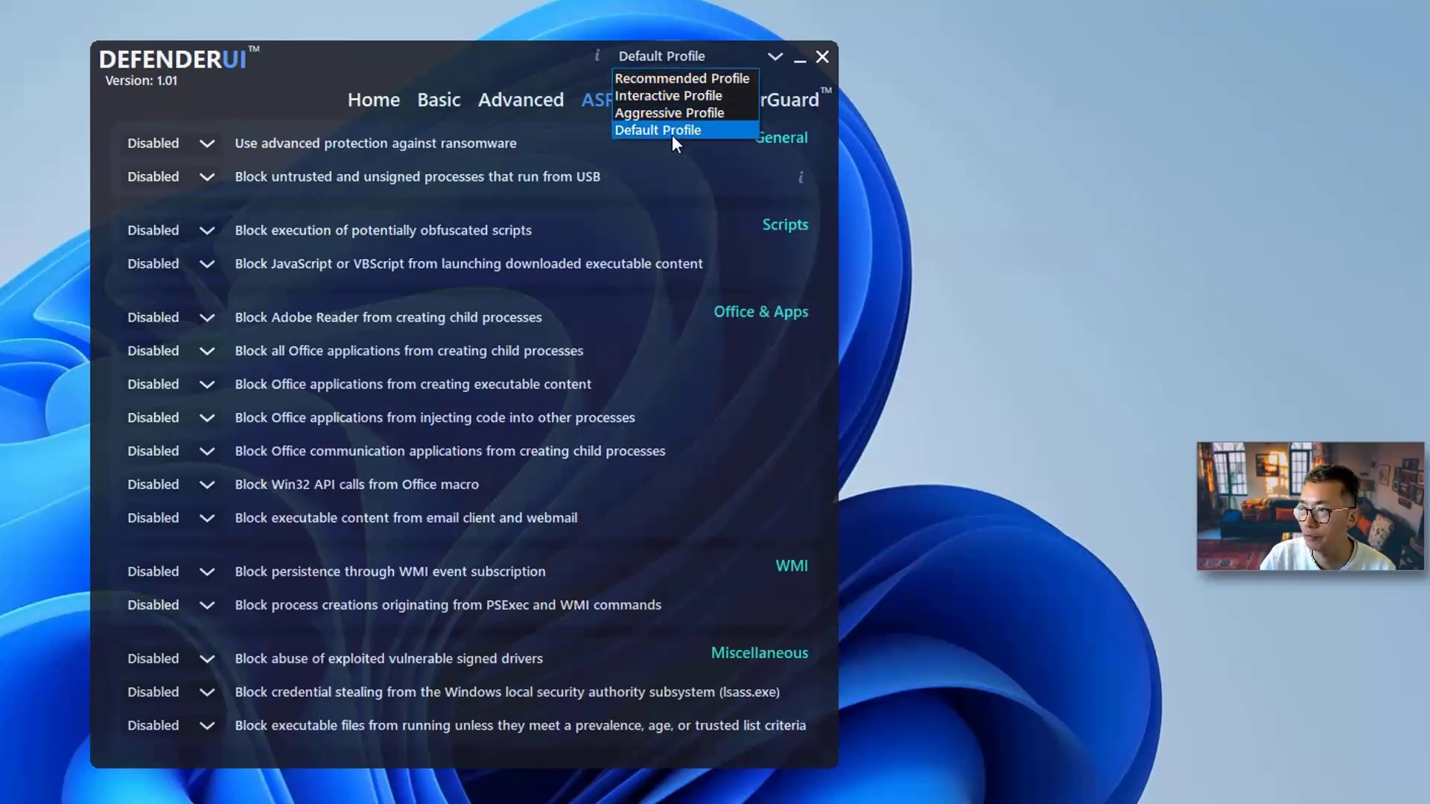
pyautogui.click(672, 78)
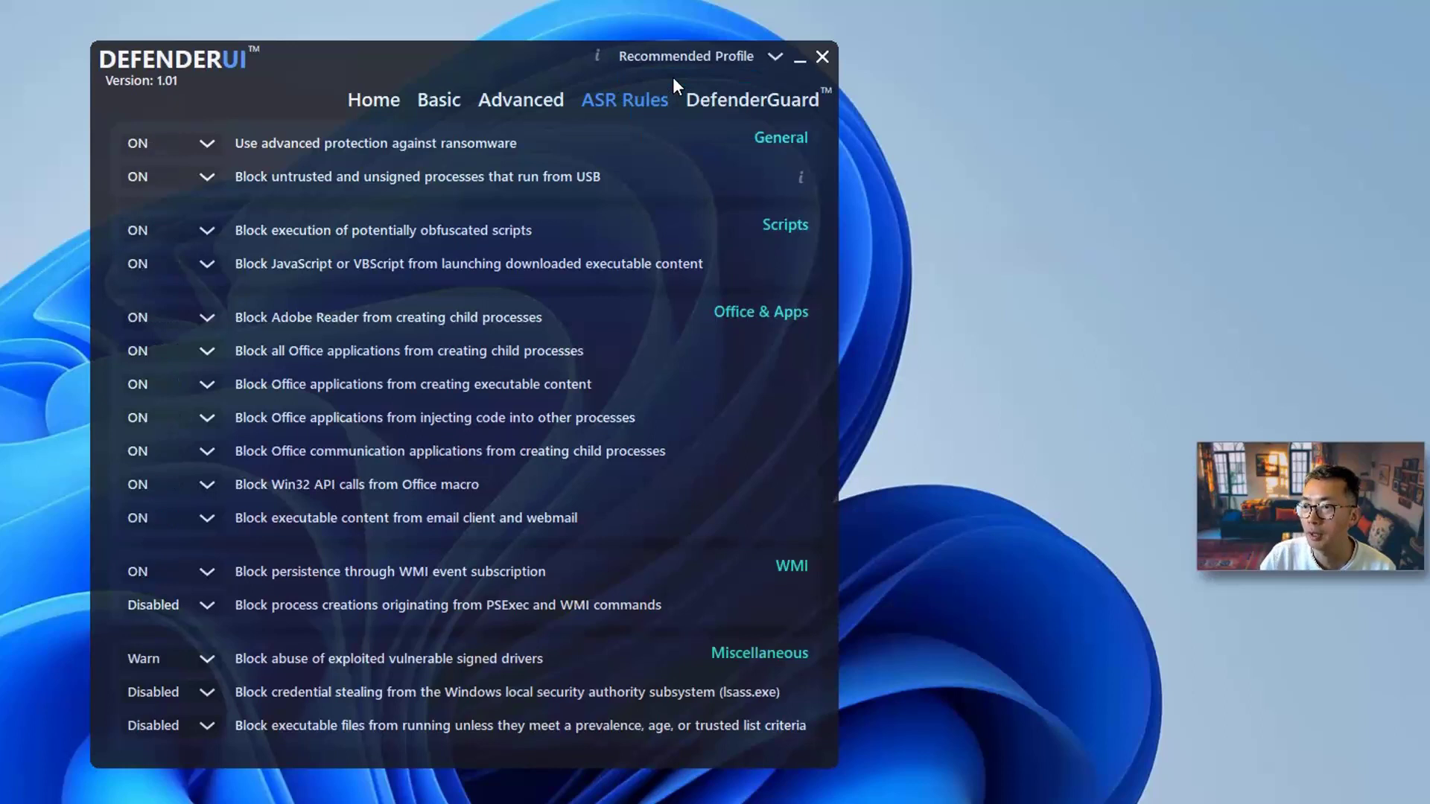
pyautogui.click(669, 60)
pyautogui.click(677, 92)
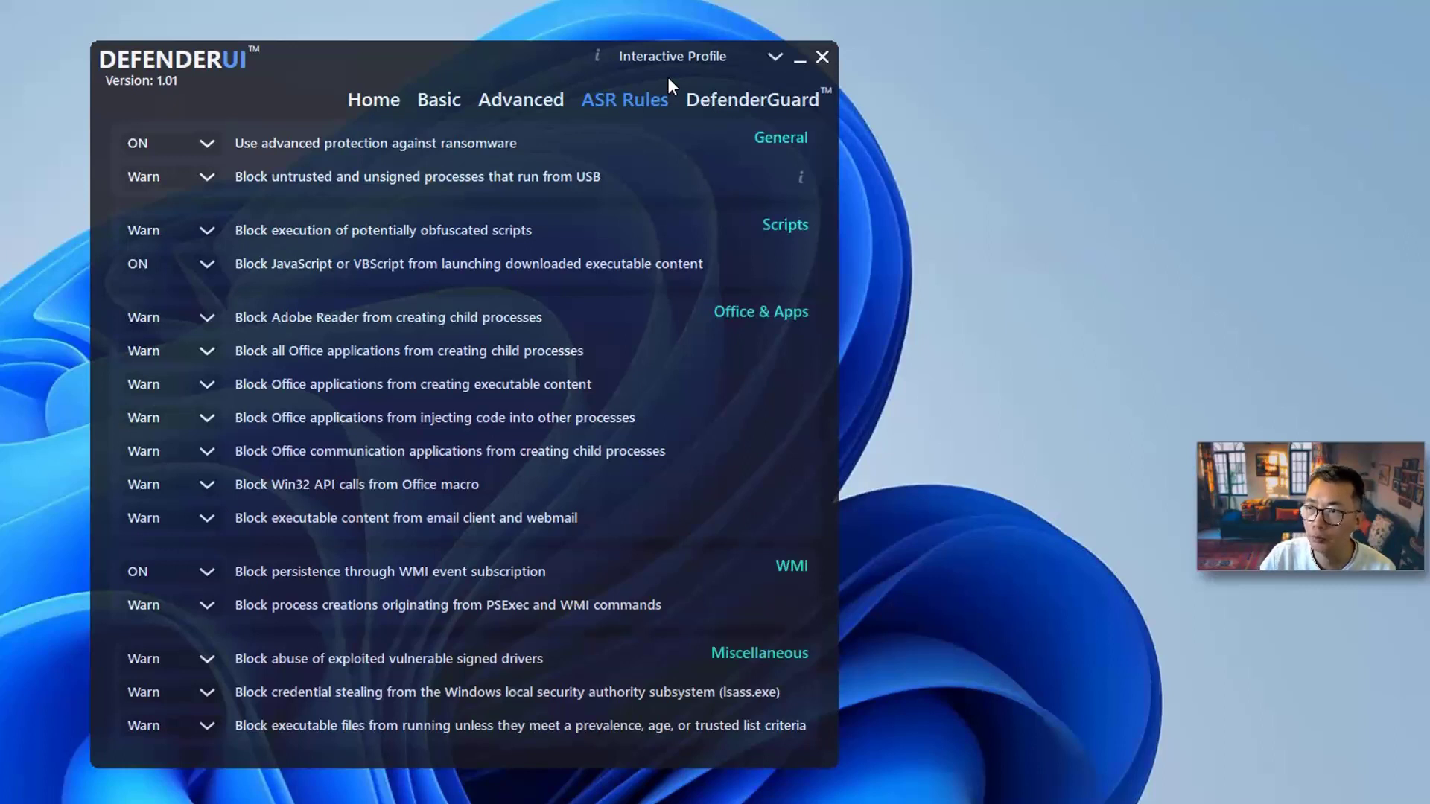
pyautogui.click(664, 60)
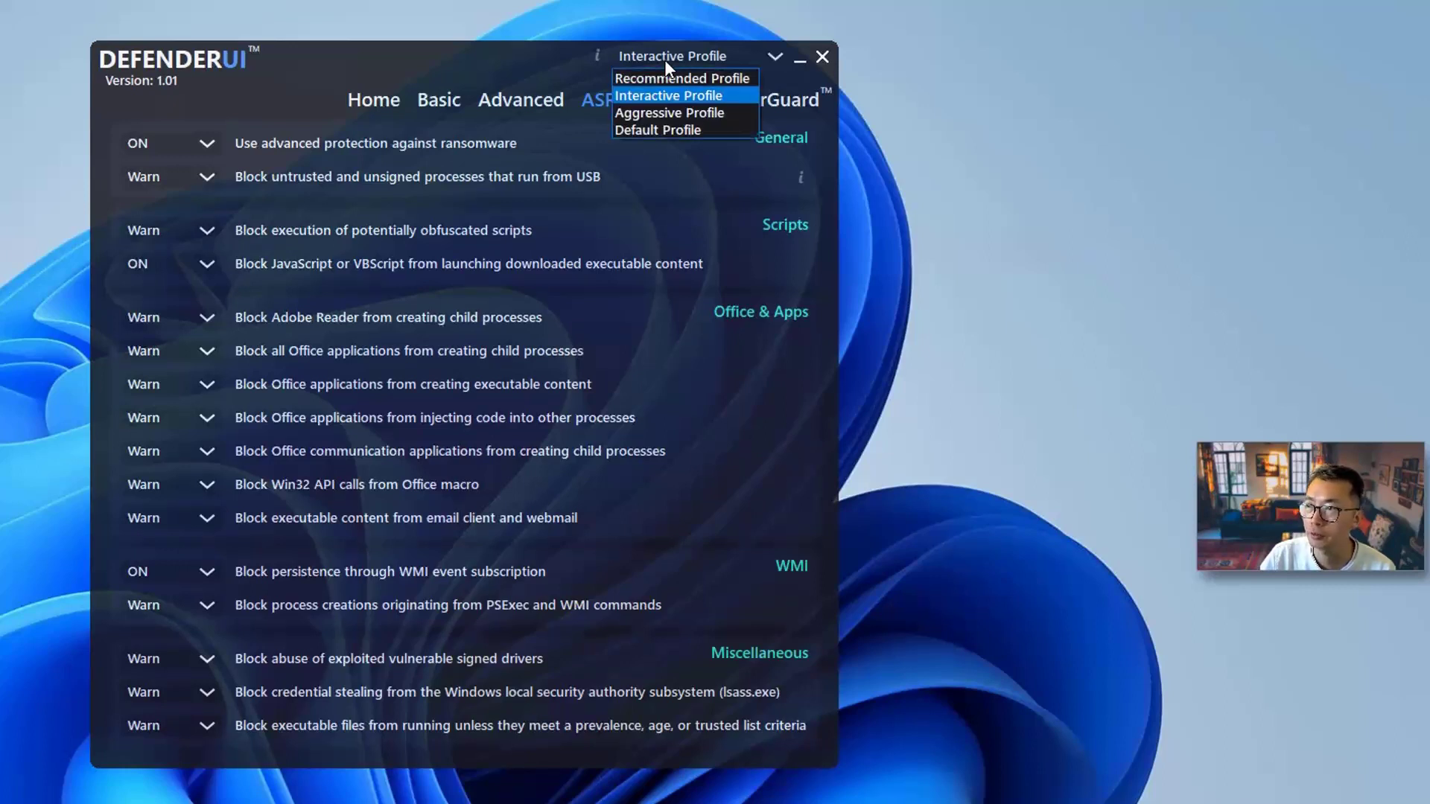
pyautogui.click(680, 113)
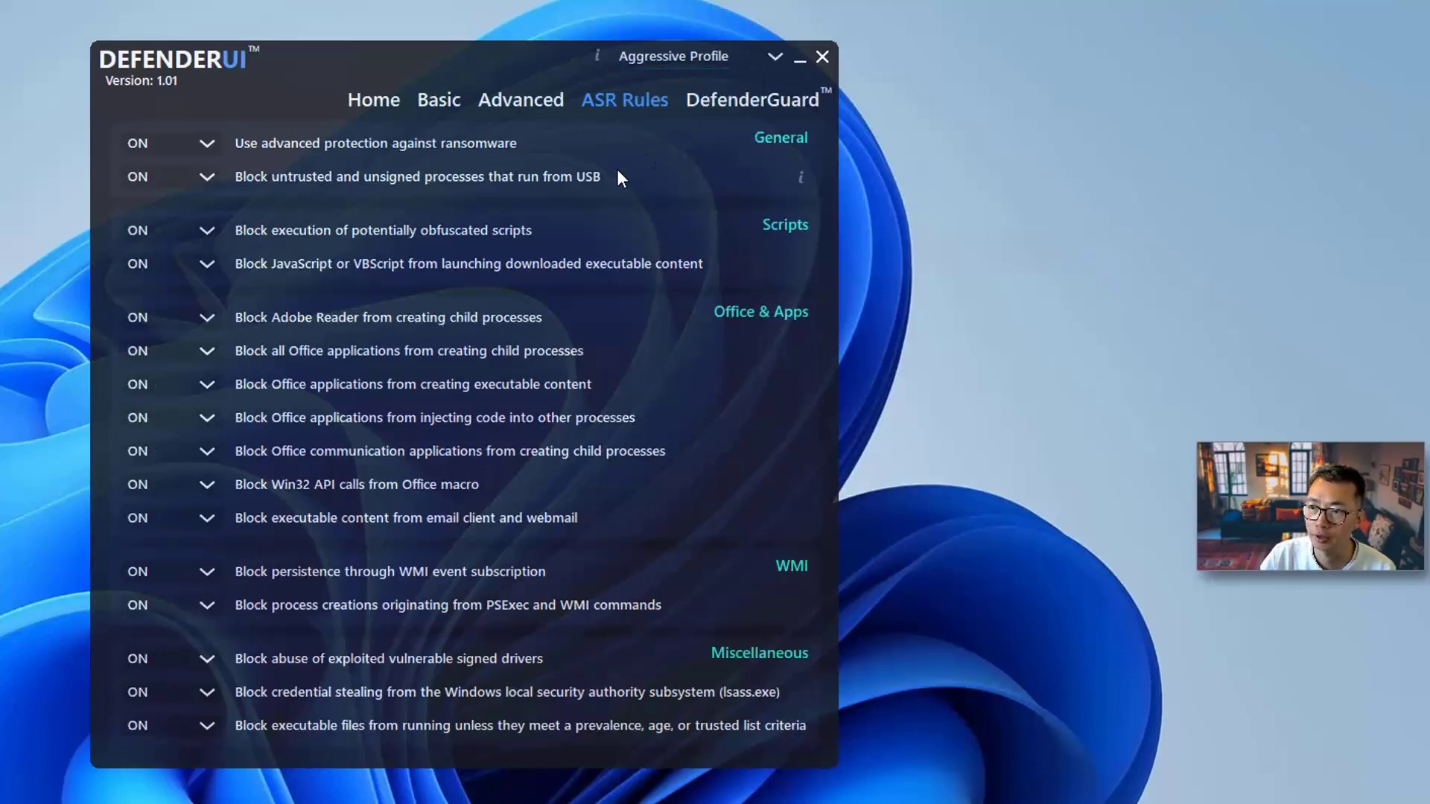
# Step: Check the DefenderGuard settings under Default Profile, then keep Interactive Profile with all three guards on
pyautogui.click(704, 106)
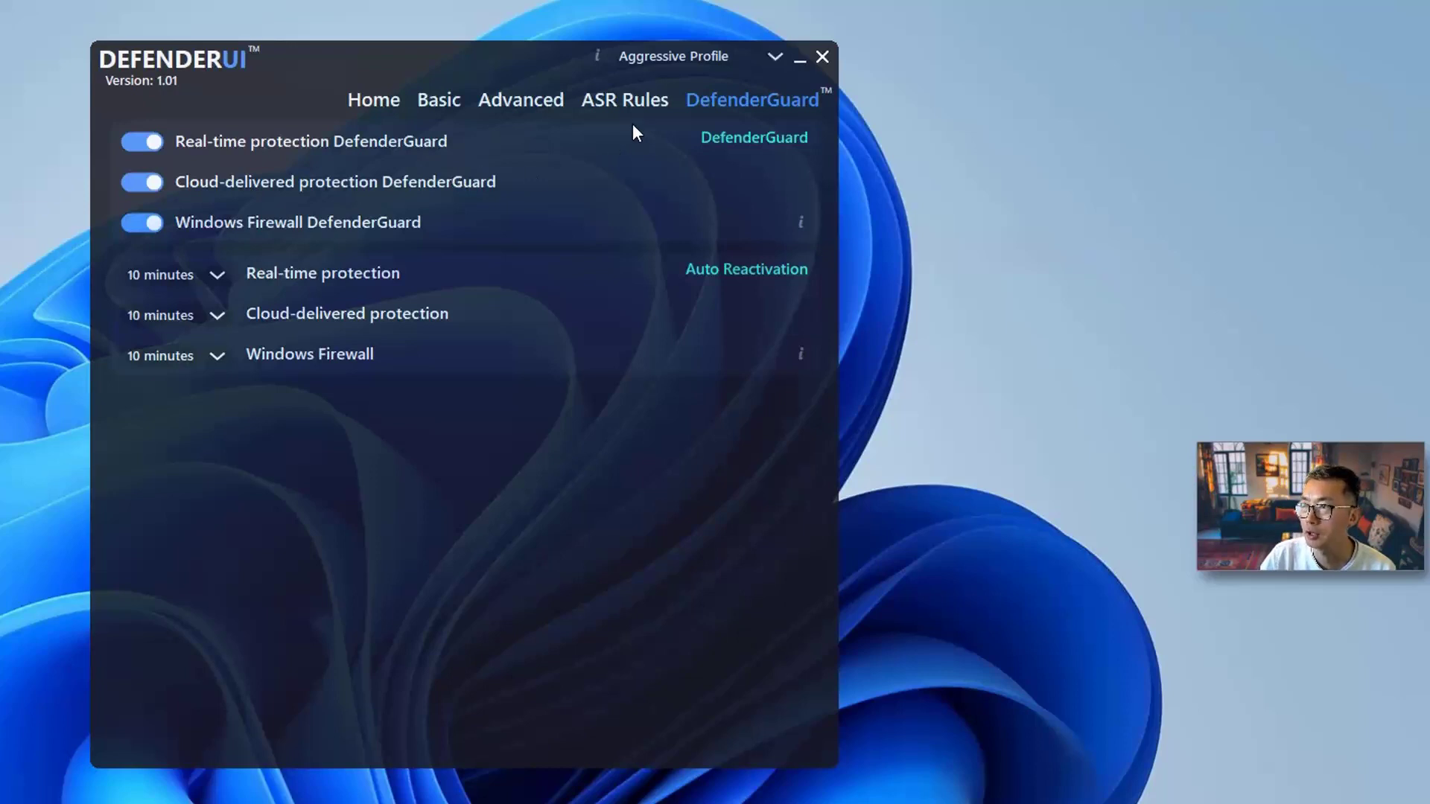
pyautogui.click(649, 60)
pyautogui.click(655, 131)
pyautogui.click(653, 58)
pyautogui.click(668, 96)
pyautogui.click(670, 55)
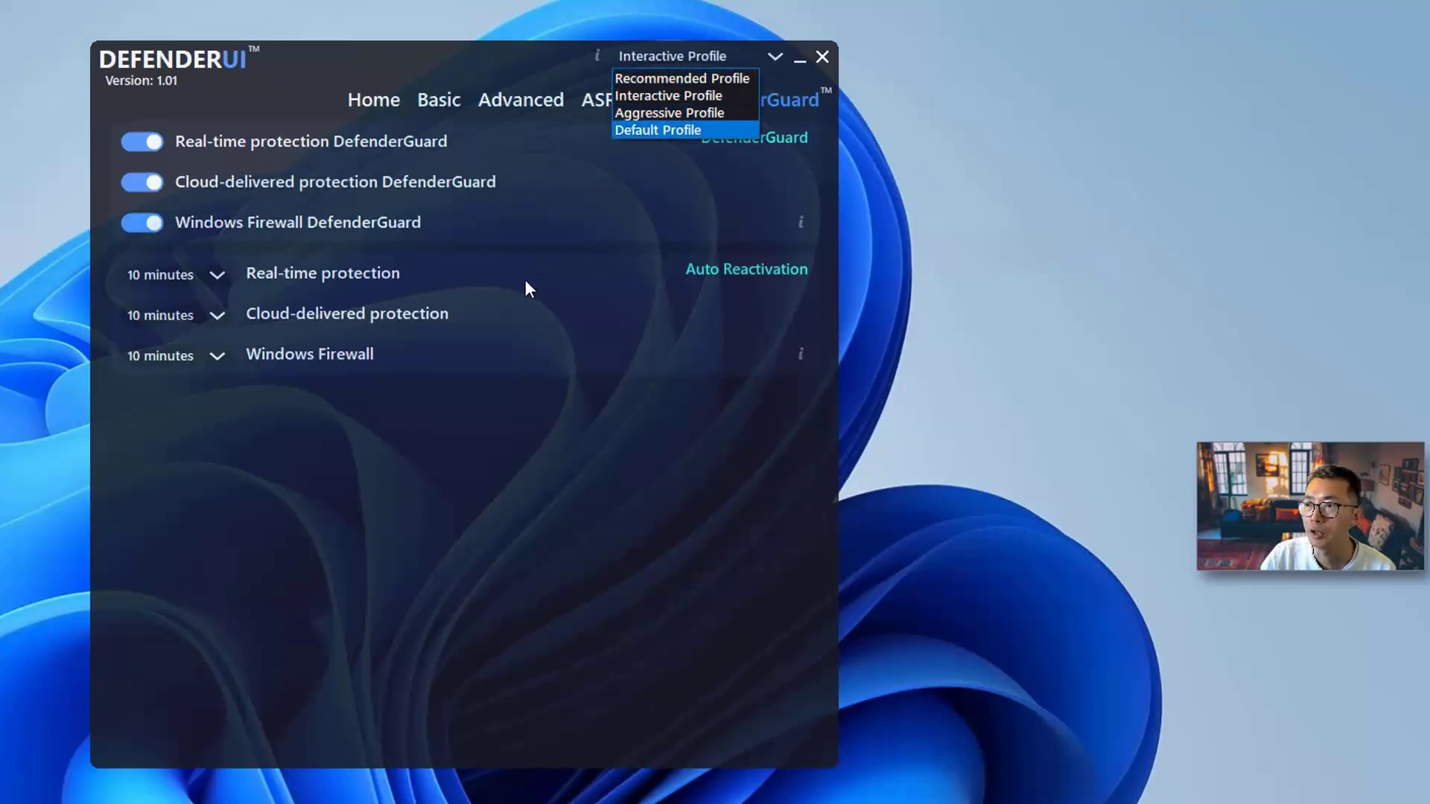
pyautogui.click(409, 273)
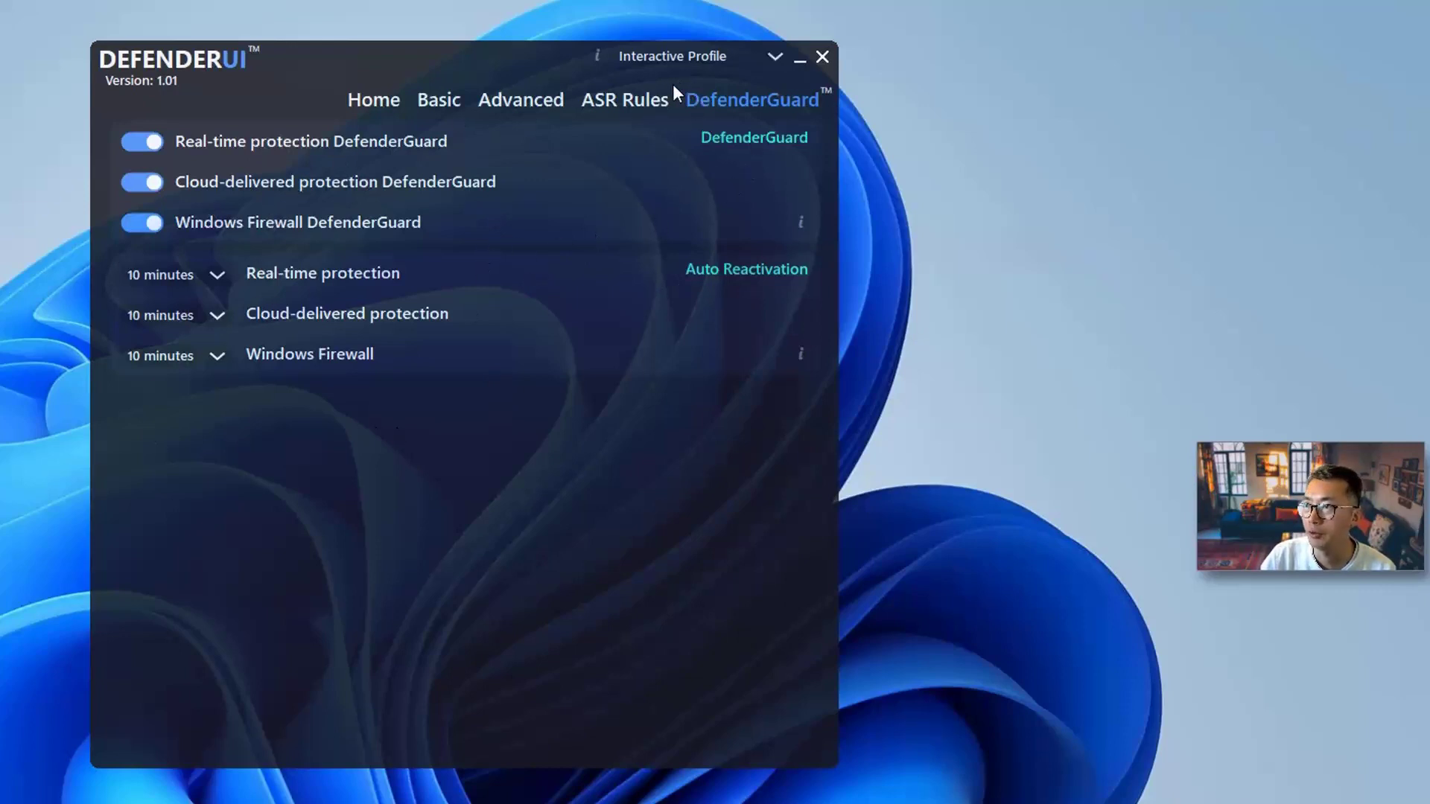
# Step: Apply Recommended Profile and review its Block, Clean, Quarantine and Remove threat actions on the Advanced tab
pyautogui.click(595, 108)
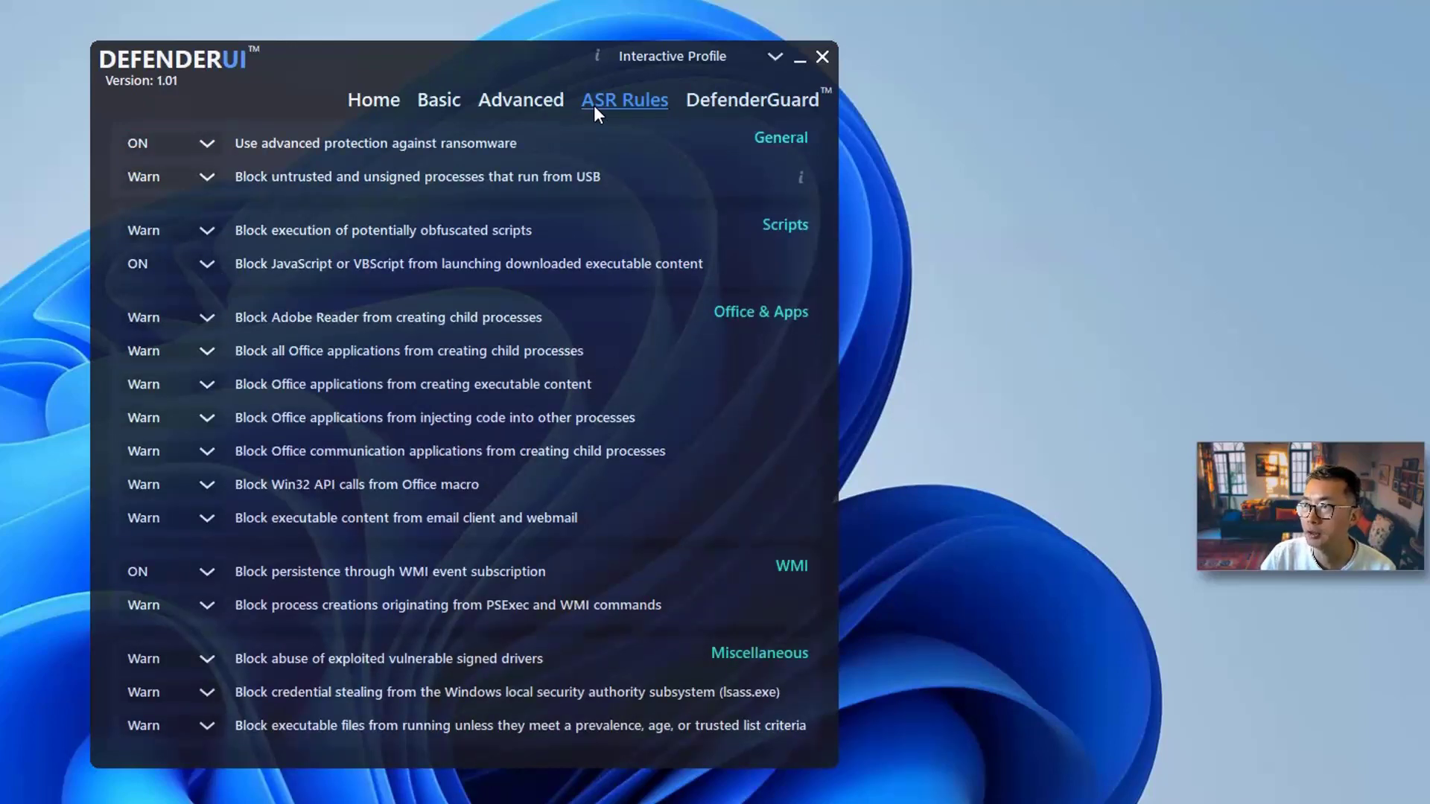
pyautogui.click(652, 58)
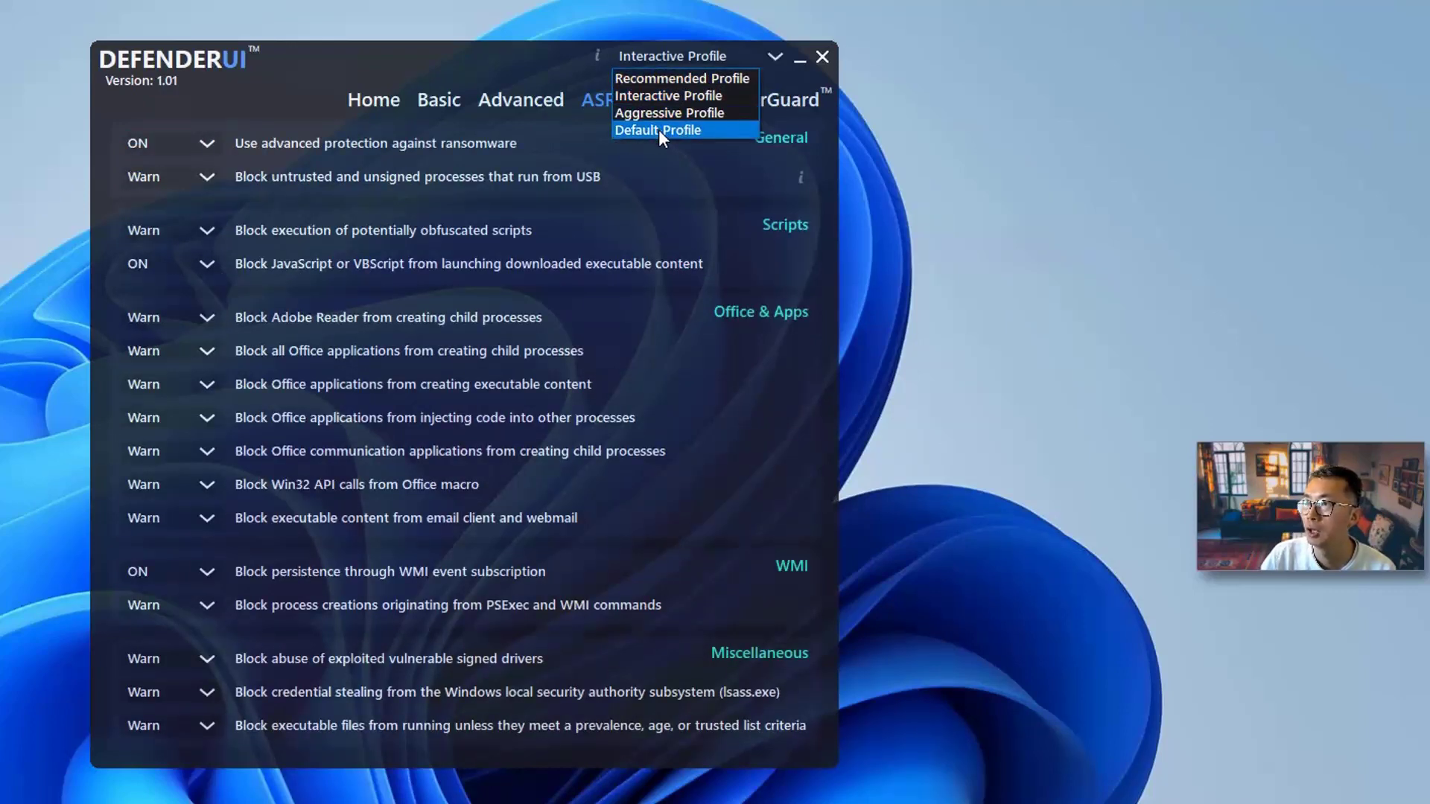
pyautogui.click(659, 78)
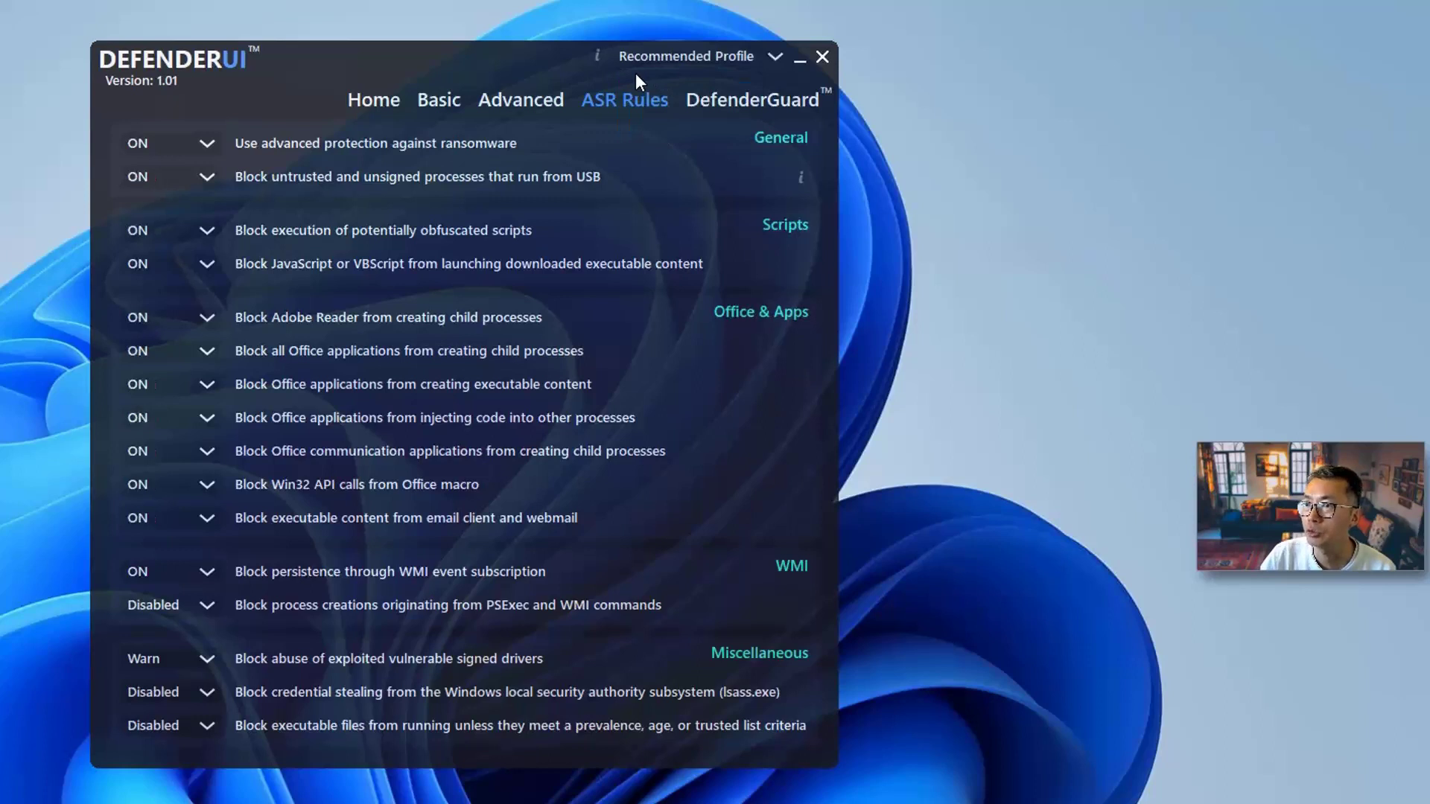
pyautogui.click(529, 109)
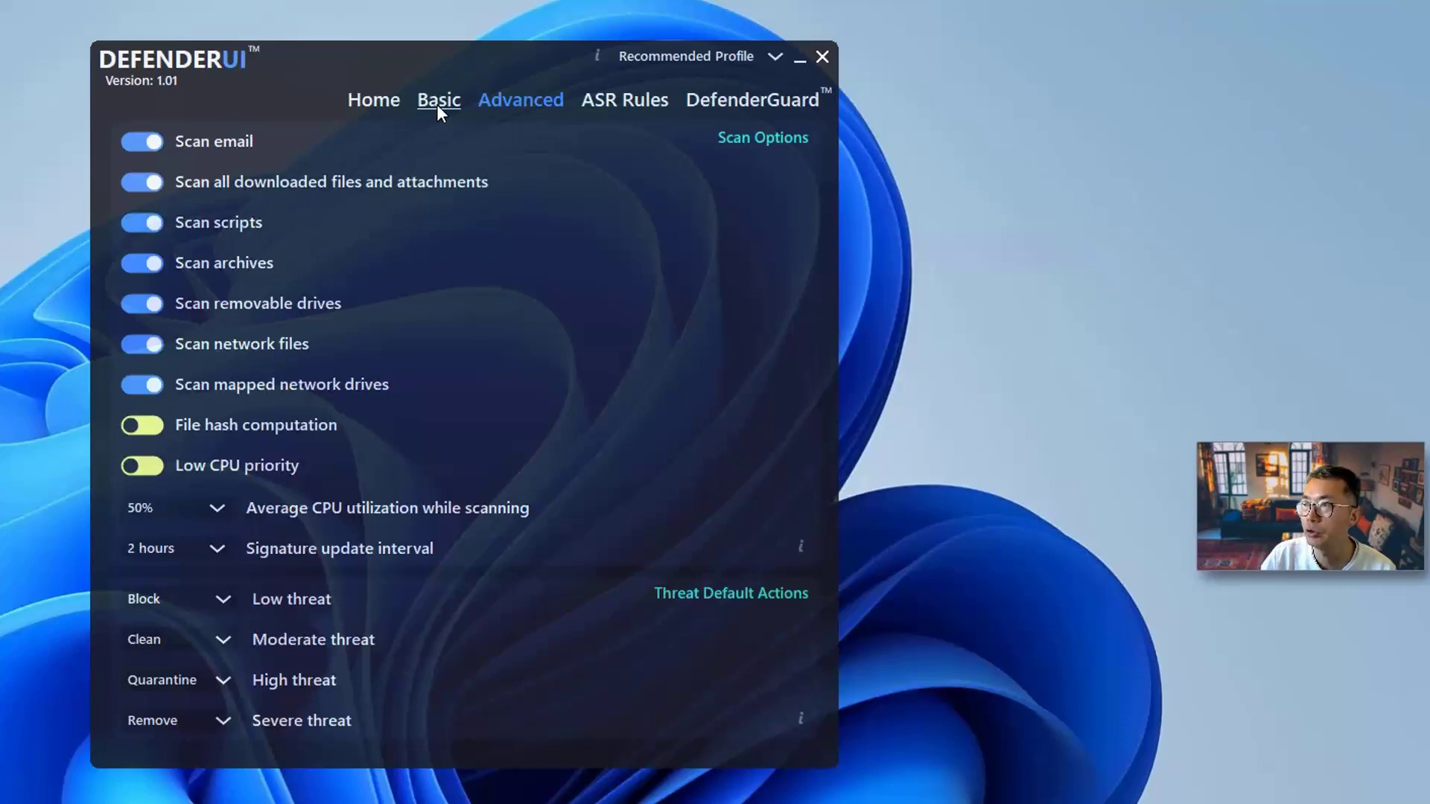
pyautogui.click(659, 57)
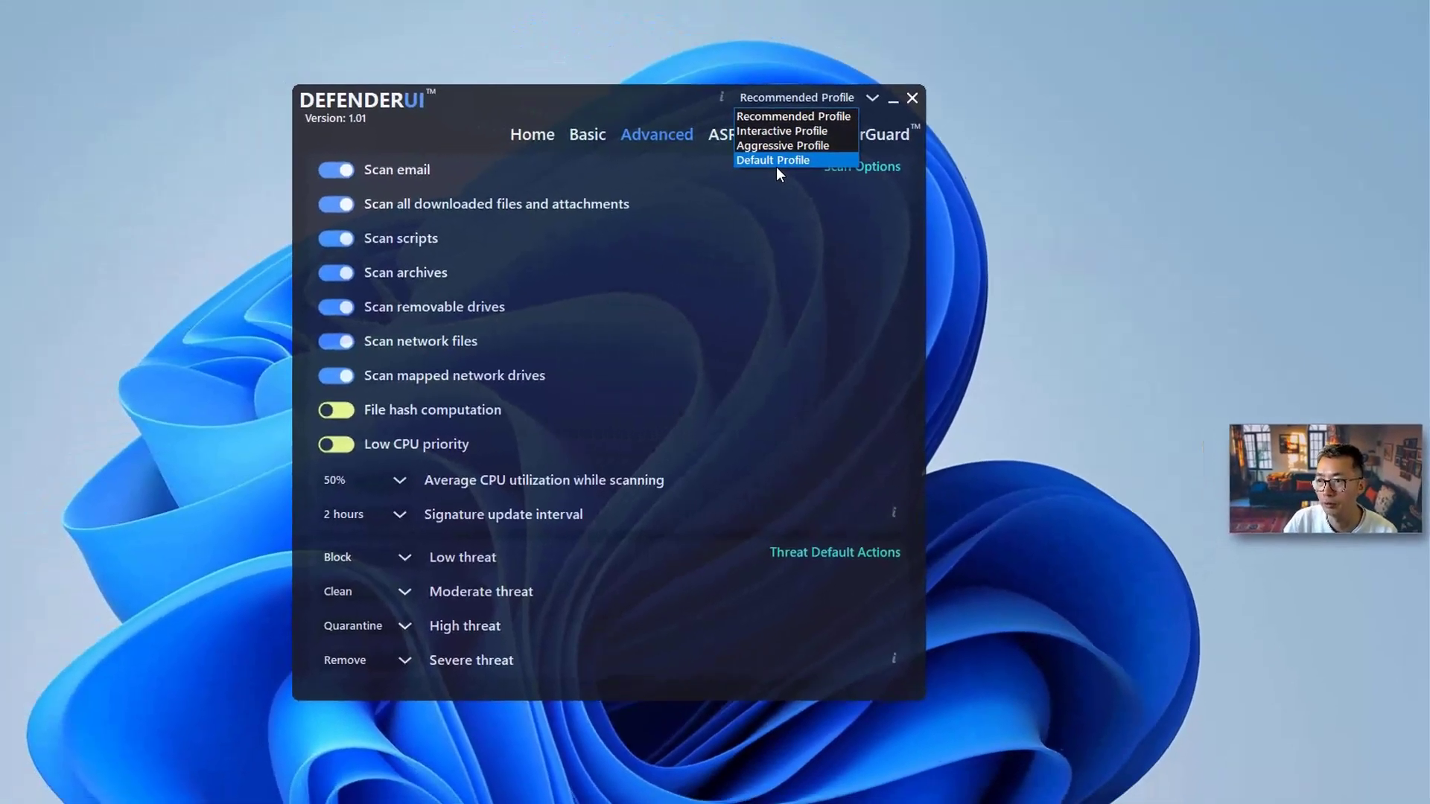
# Step: Select Default Profile: all threat actions become Default and email and drive scanning turn off
pyautogui.click(661, 130)
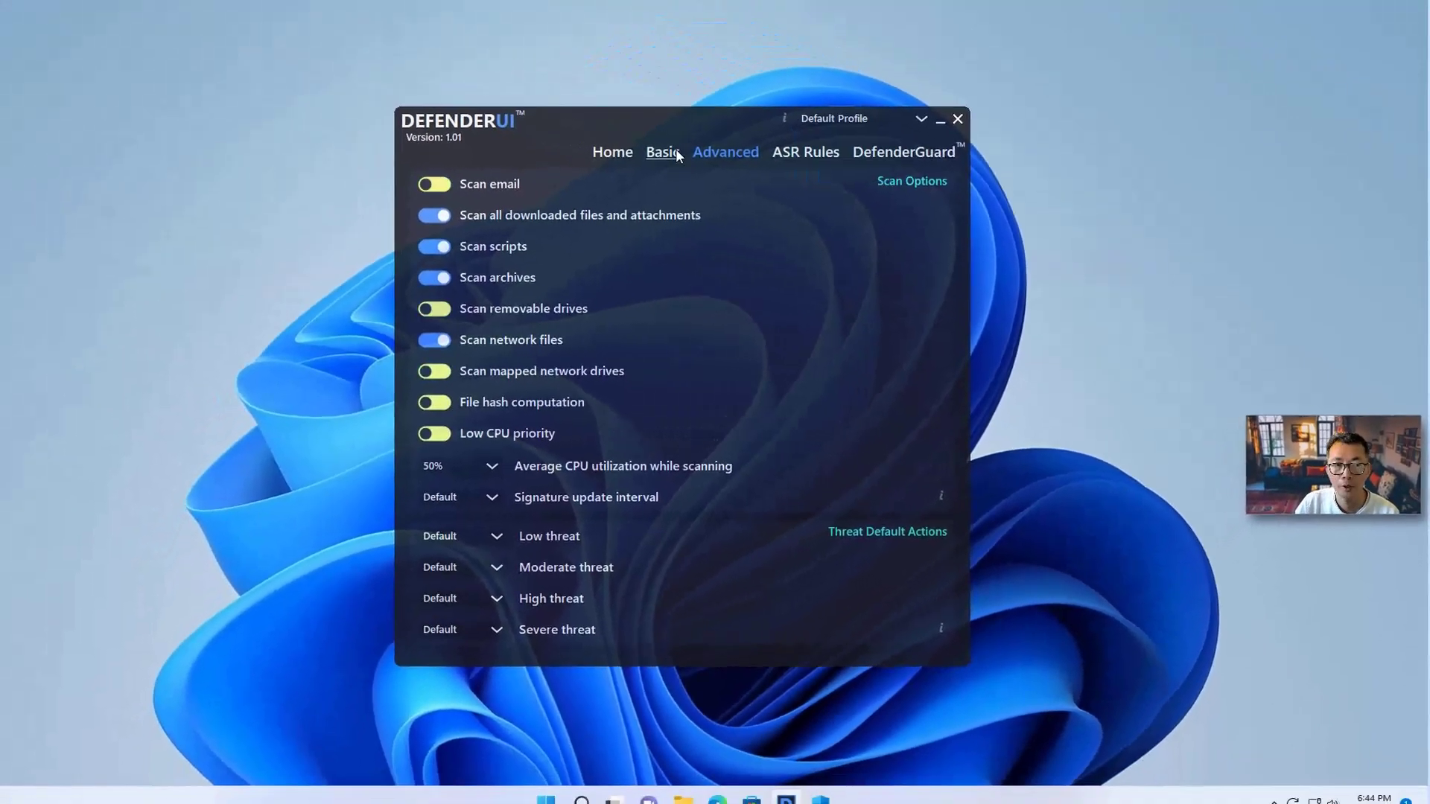